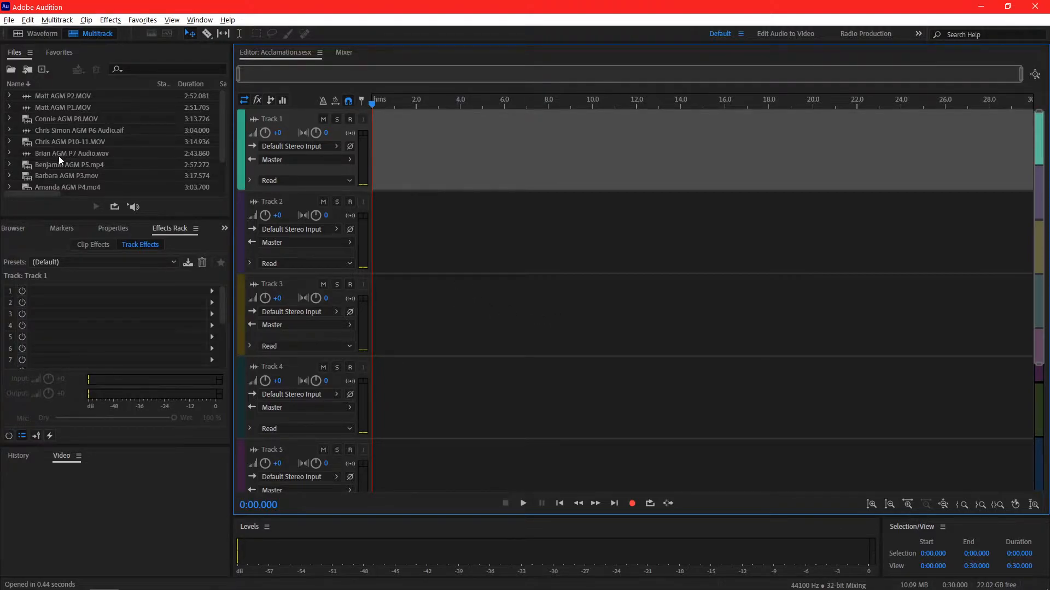
# Place the Acclamation in G minor click track MP3 at the start of Track 1 and rename the track "Click Track".
pyautogui.click(145, 183)
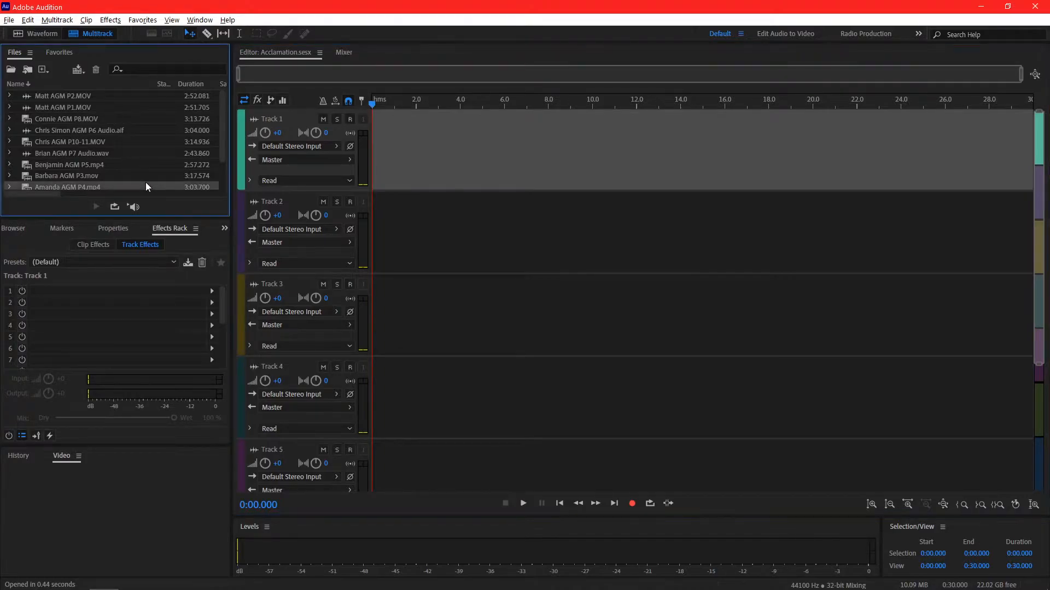
pyautogui.scroll(-1, 136, 163)
pyautogui.click(144, 186)
pyautogui.moveTo(58, 184); pyautogui.dragTo(373, 188)
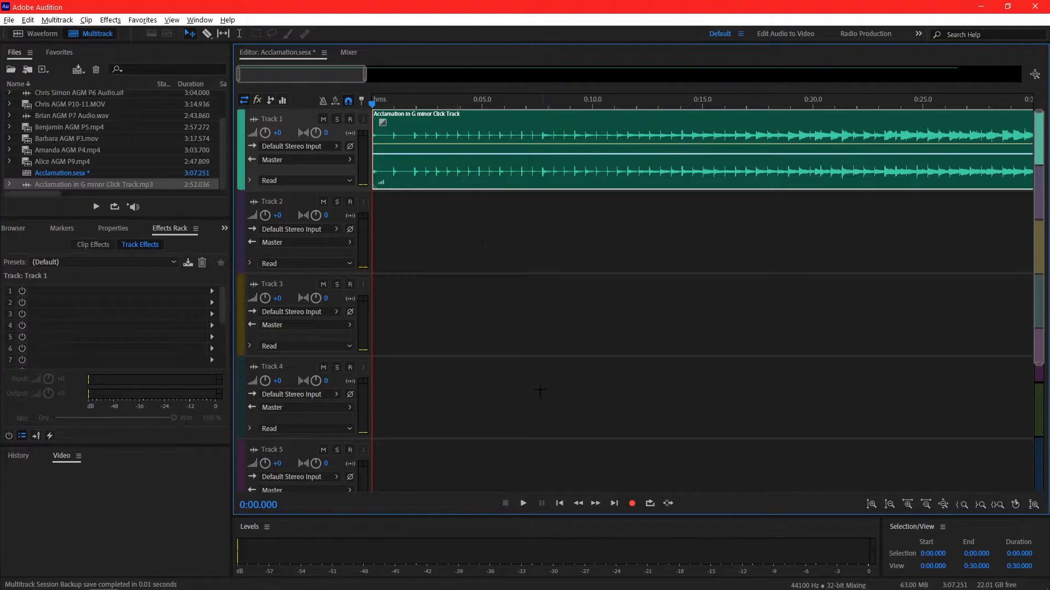
pyautogui.click(275, 119)
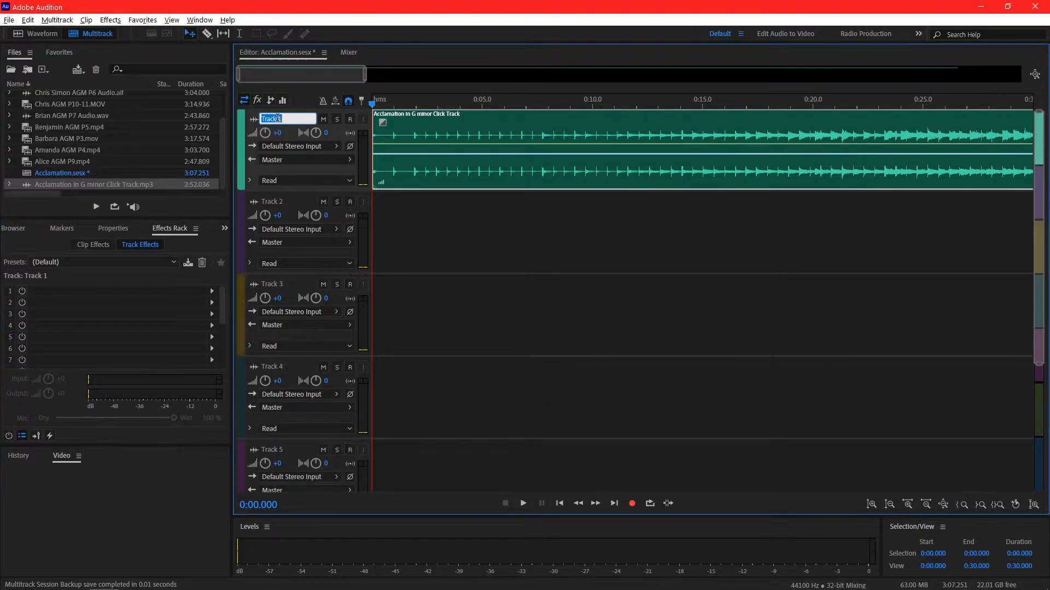
pyautogui.write('Click Track')
# Place the AGM P1 recording at the start of Track 2 and rename the track "P1".
pyautogui.scroll(2, 121, 160)
pyautogui.click(88, 118)
pyautogui.moveTo(46, 108); pyautogui.dragTo(336, 223)
pyautogui.click(277, 202)
pyautogui.write('P1')
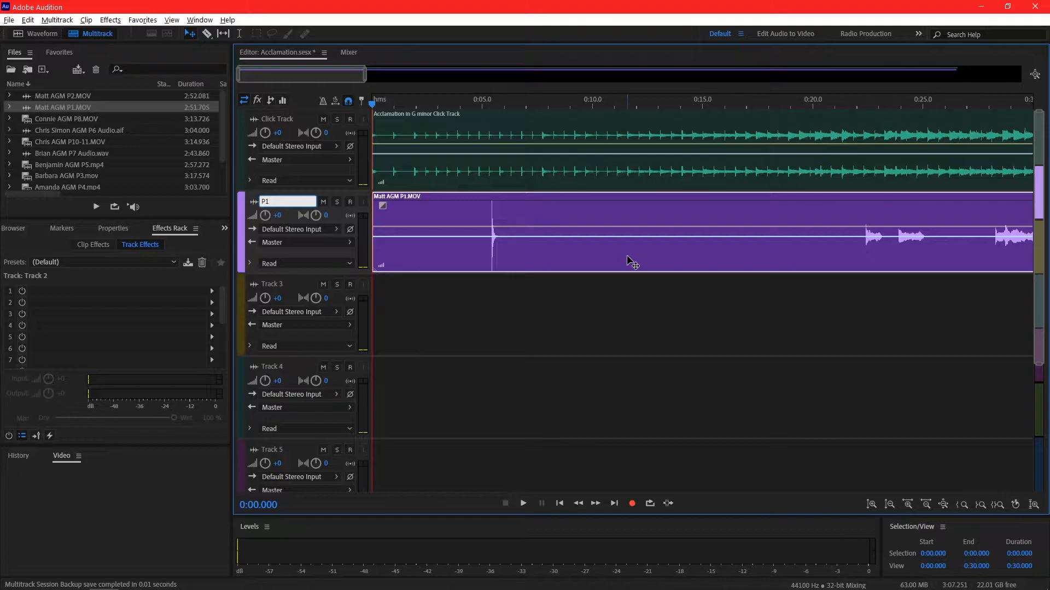
# Open the P1 clip in the Waveform editor and capture a noise print from the quiet stretch at 0:15.498–0:17.265.
pyautogui.doubleClick(628, 262)
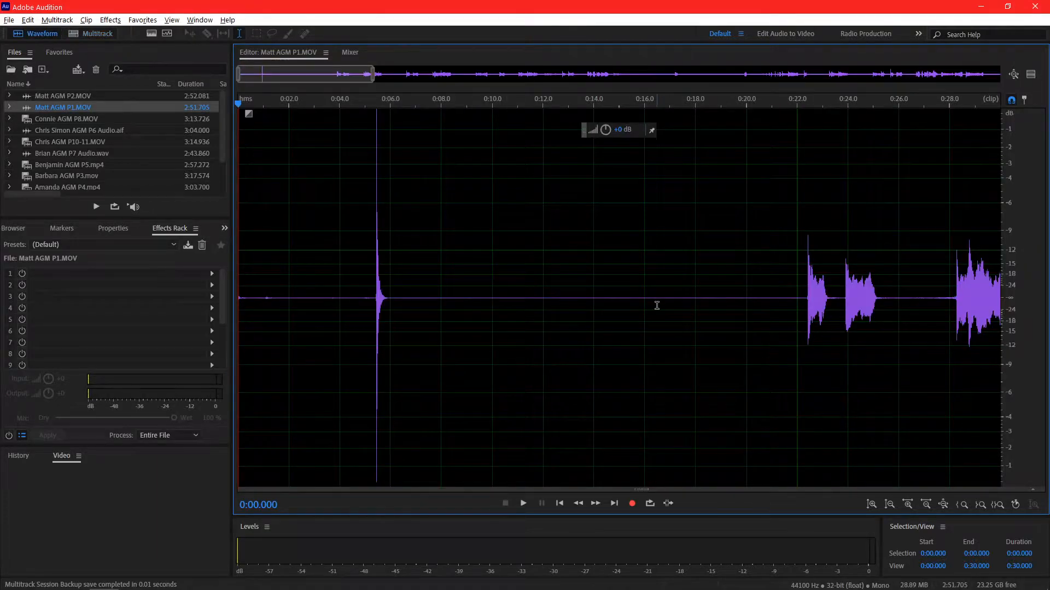
pyautogui.moveTo(372, 74); pyautogui.dragTo(998, 76)
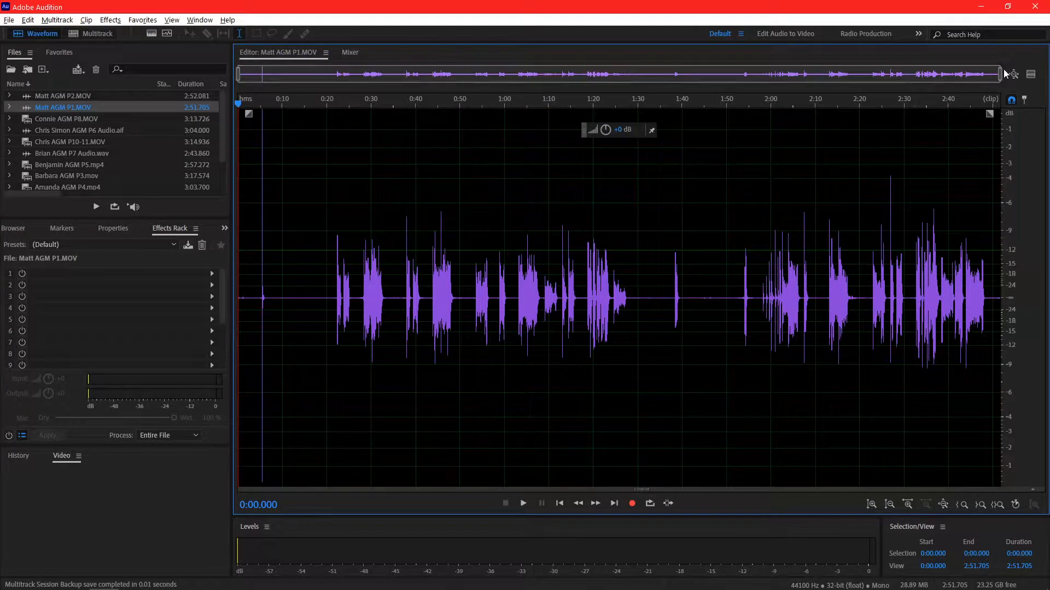
pyautogui.moveTo(307, 298); pyautogui.dragTo(314, 304)
pyautogui.press('space')
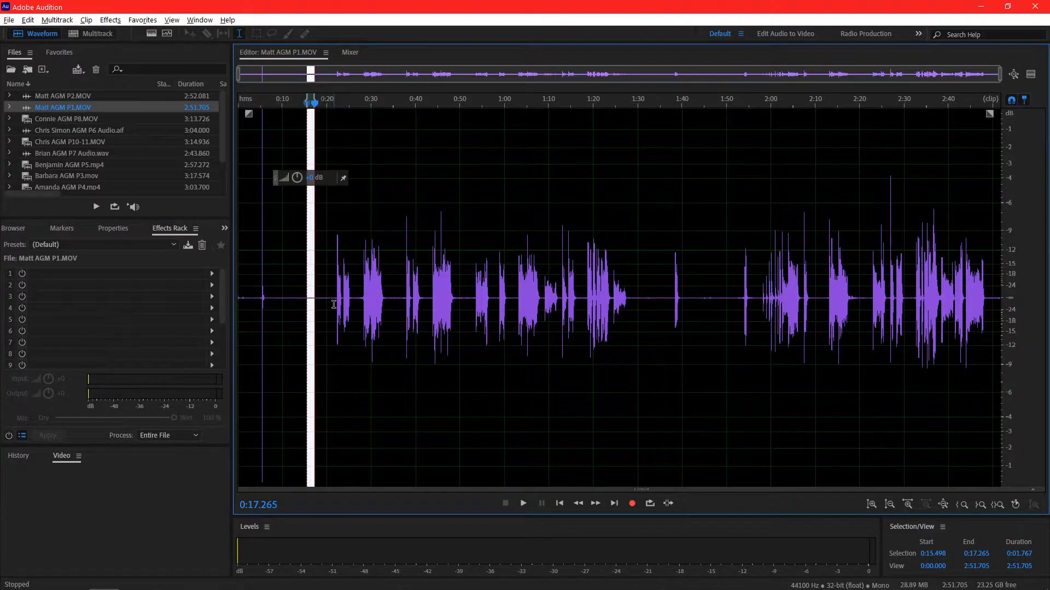
pyautogui.press('Right')
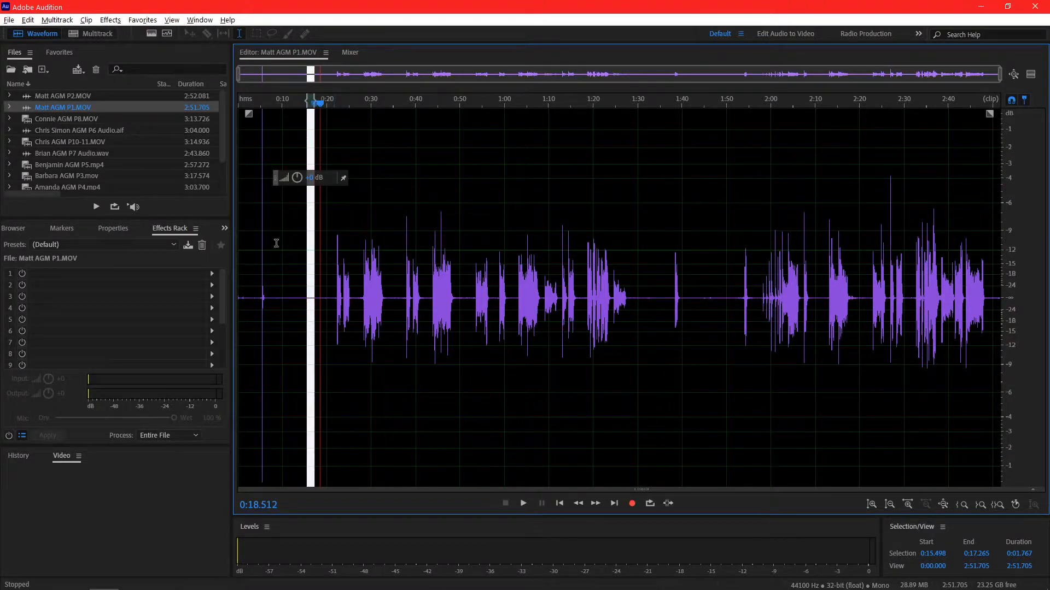
pyautogui.click(111, 20)
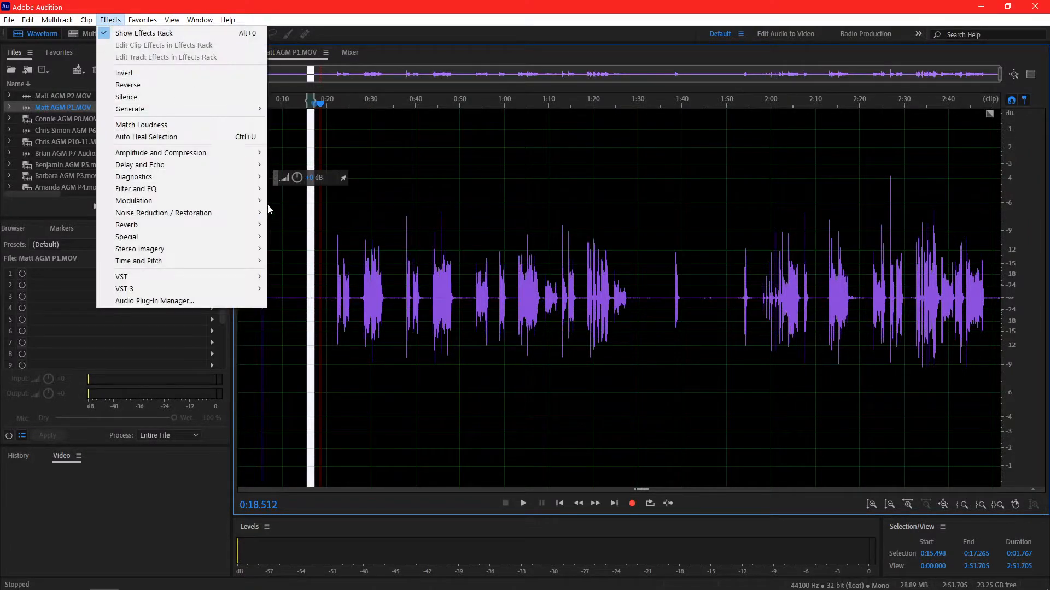
pyautogui.moveTo(217, 216)
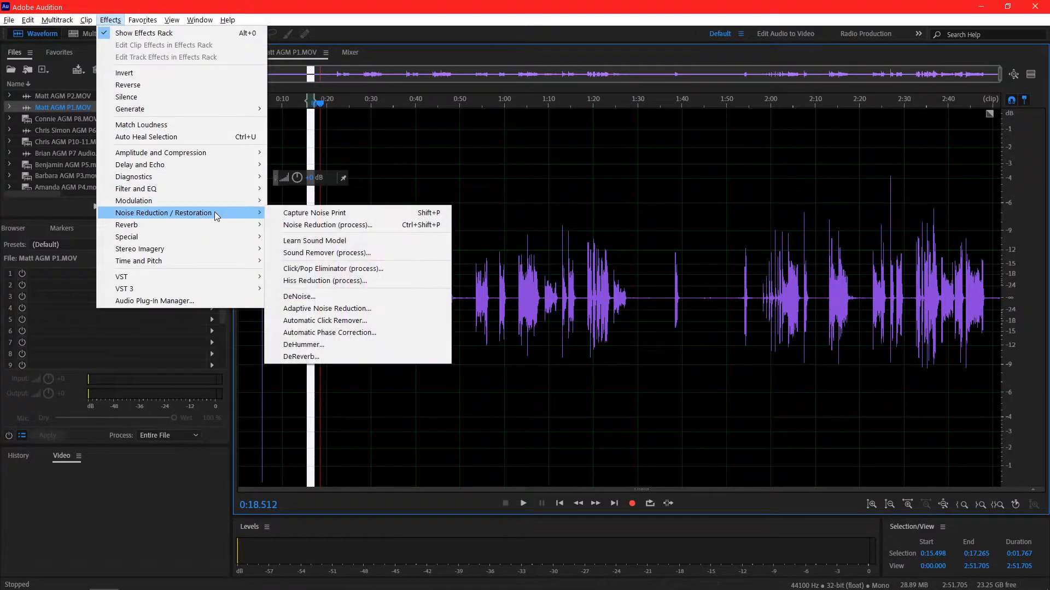
pyautogui.click(328, 216)
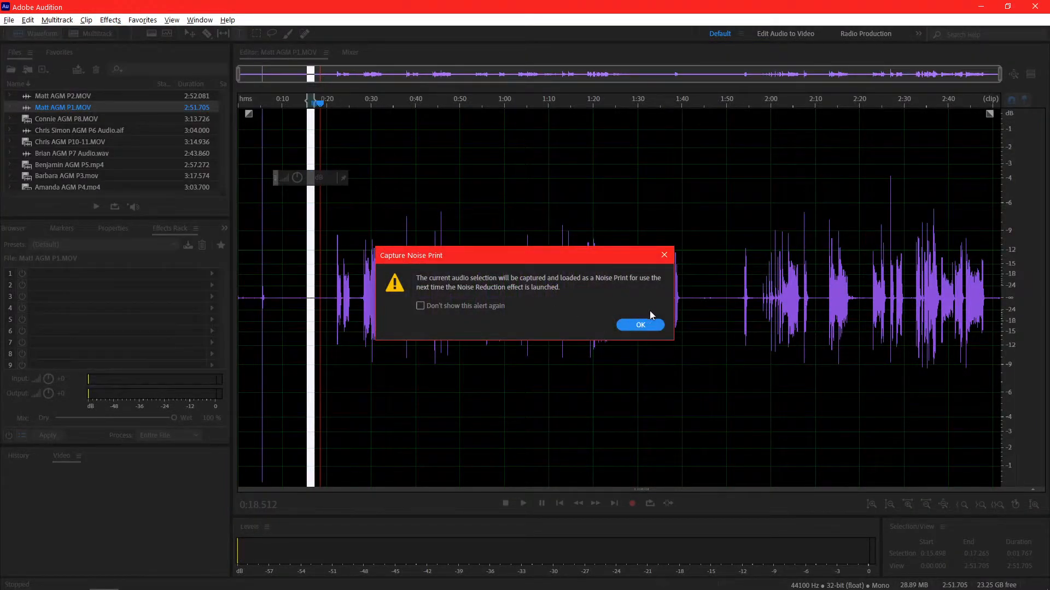
pyautogui.click(634, 324)
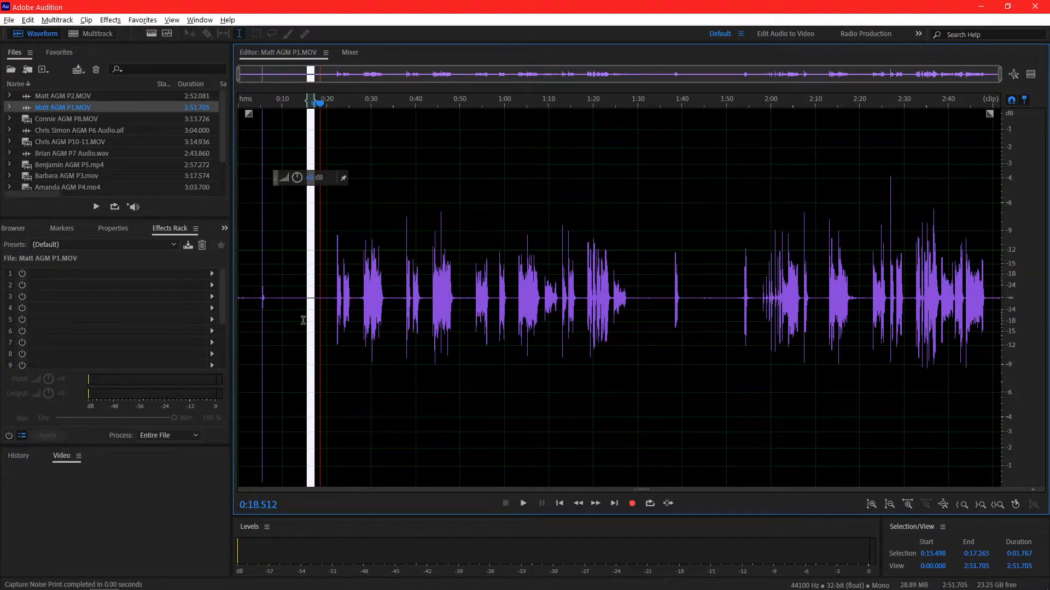
# Apply Noise Reduction (process) to the entire P1 clip with Noise Reduction at 59% and Reduce by at 10 dB.
pyautogui.click(558, 503)
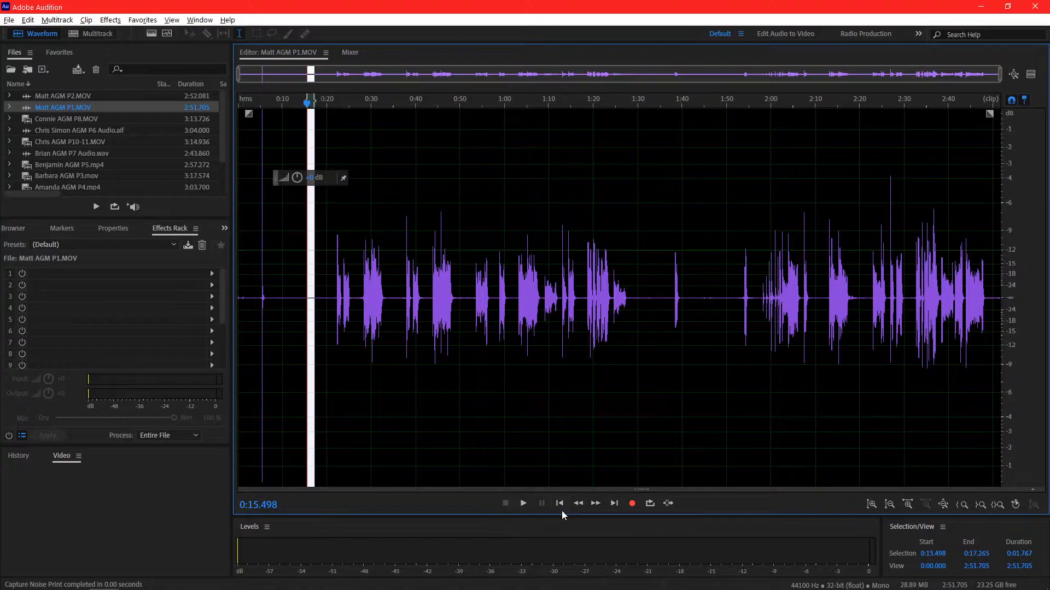
pyautogui.hotkey('ctrl', 'a')
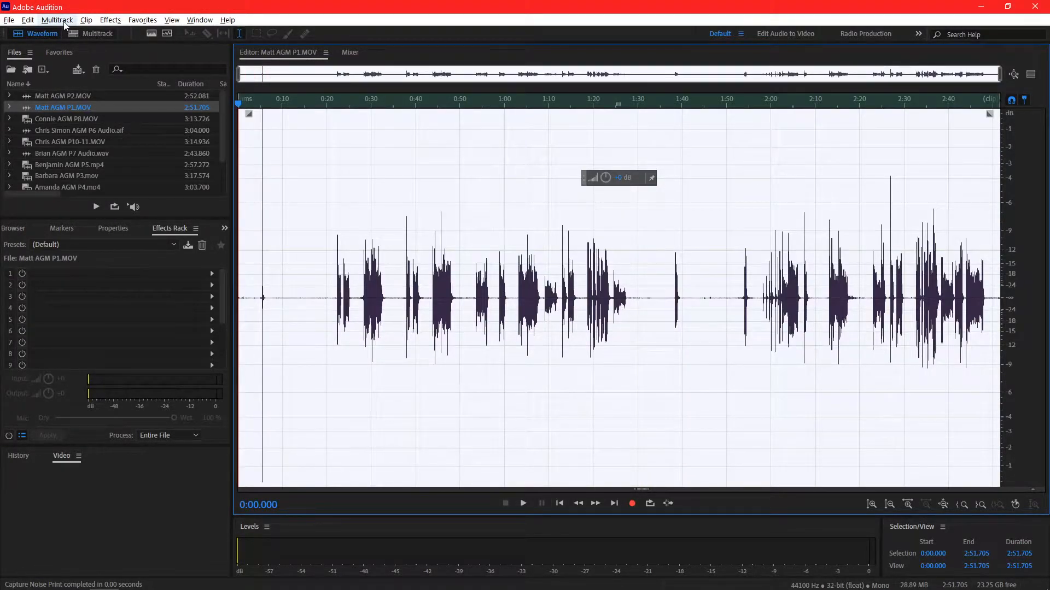
pyautogui.click(110, 20)
pyautogui.moveTo(213, 218)
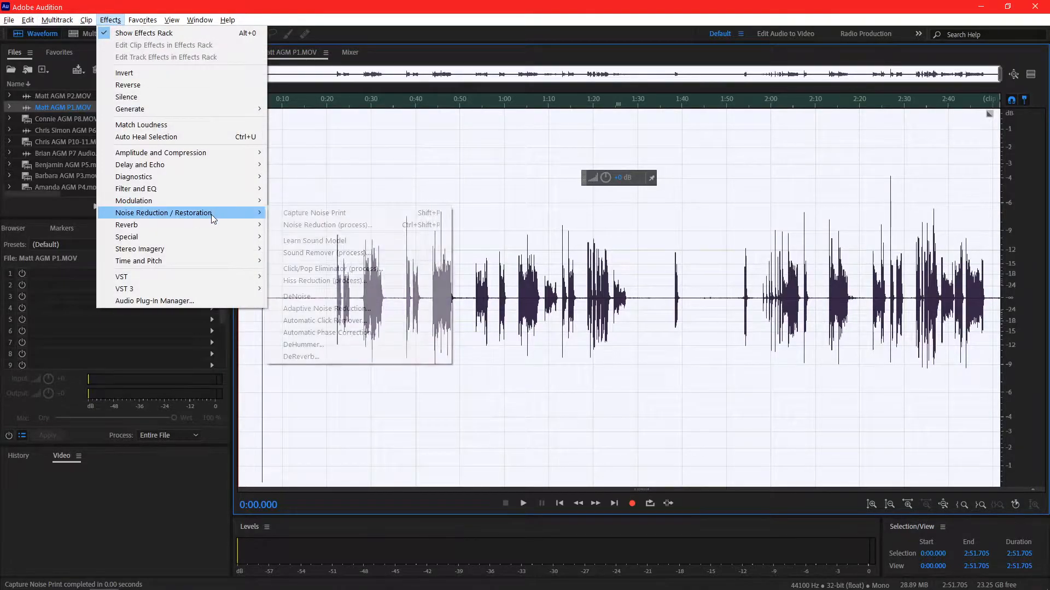
pyautogui.click(353, 229)
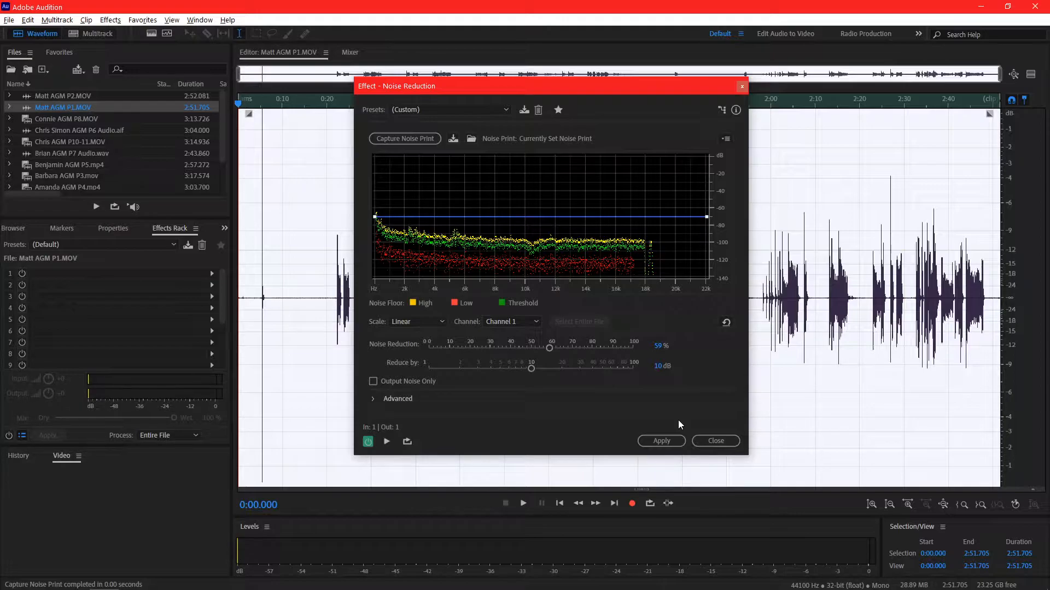
pyautogui.click(659, 441)
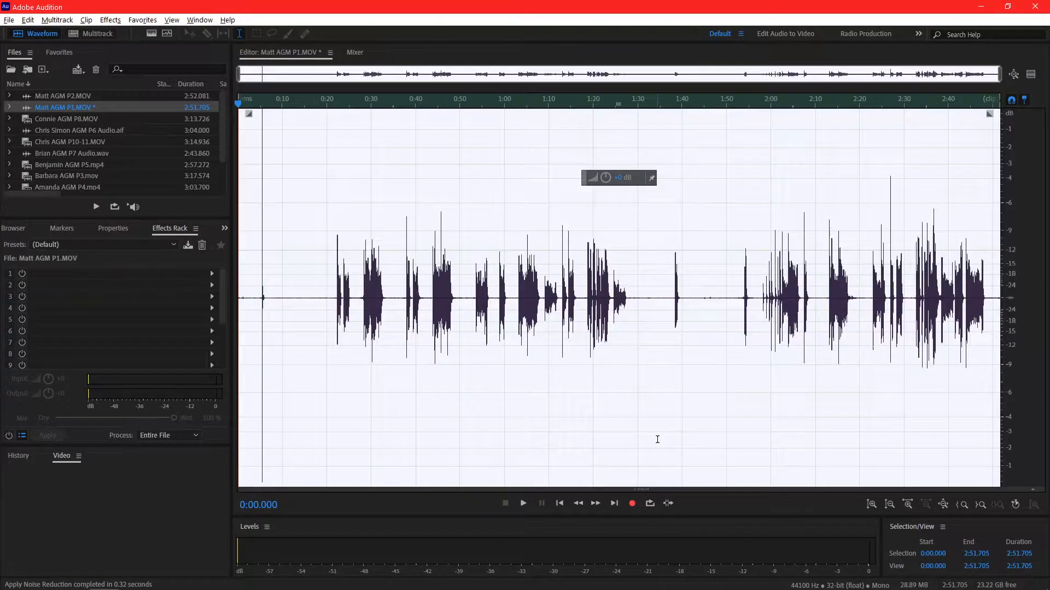
# Listen to the quiet stretch at 0:11.283–0:14.954 to check the background noise.
pyautogui.moveTo(288, 302); pyautogui.dragTo(304, 304)
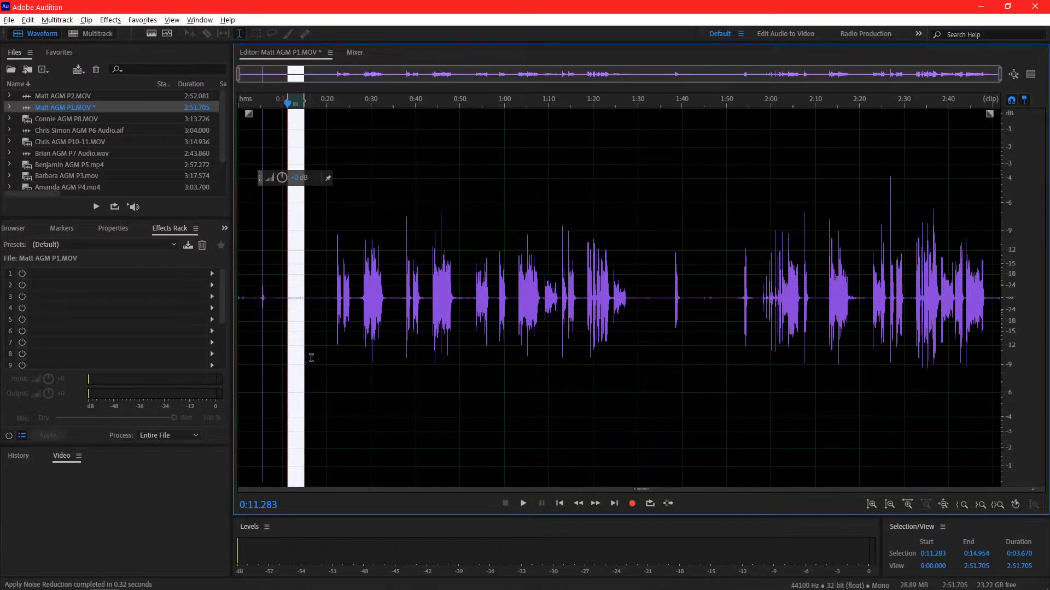
pyautogui.press('space')
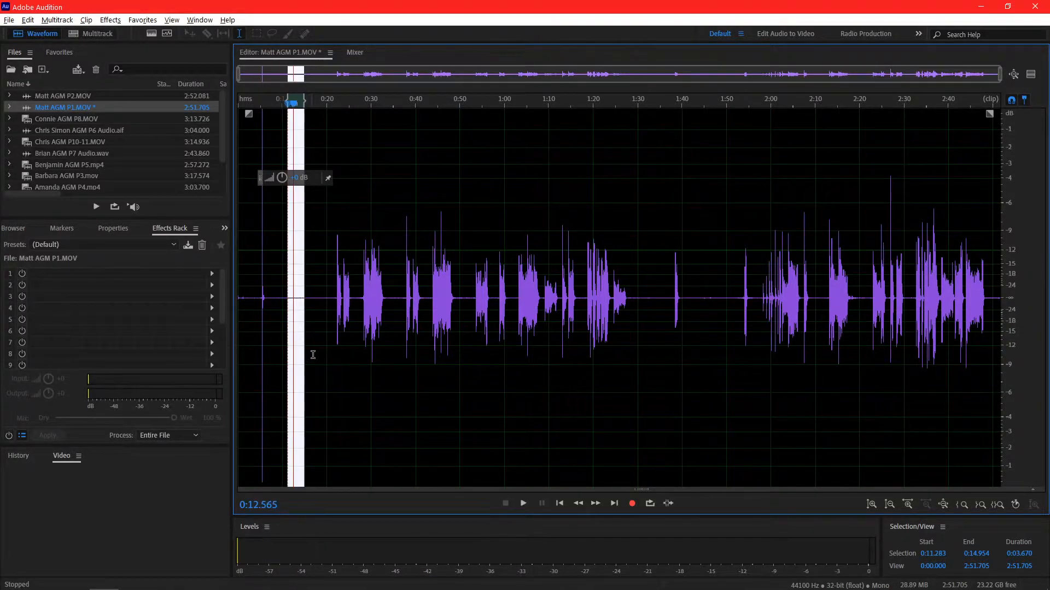
pyautogui.click(311, 319)
# Capture a new noise print from 0:16.449–0:18.489 and apply Noise Reduction to the whole clip a second time.
pyautogui.moveTo(311, 318); pyautogui.dragTo(319, 320)
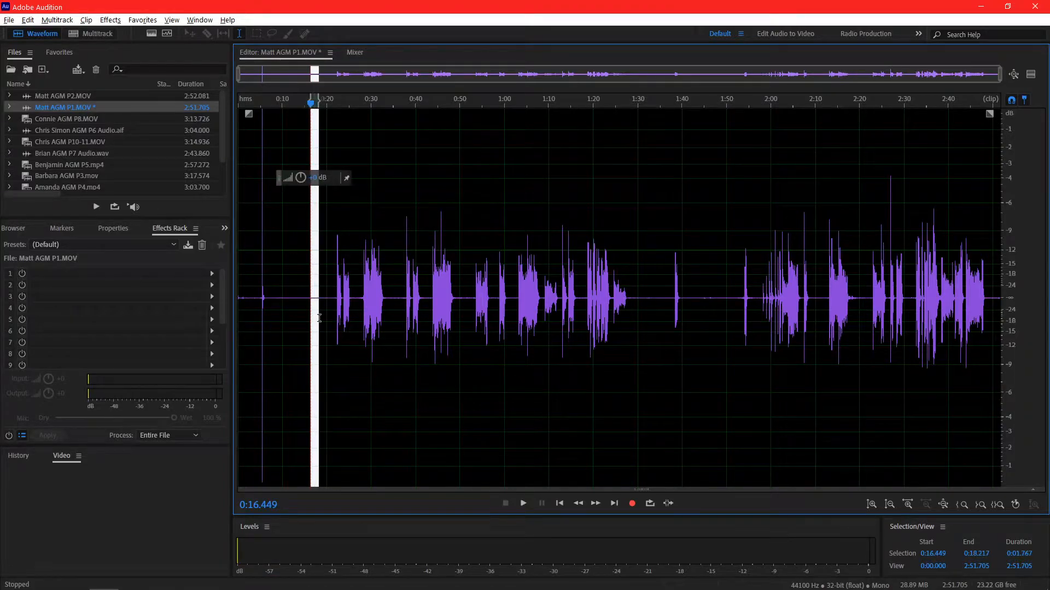
pyautogui.press('space')
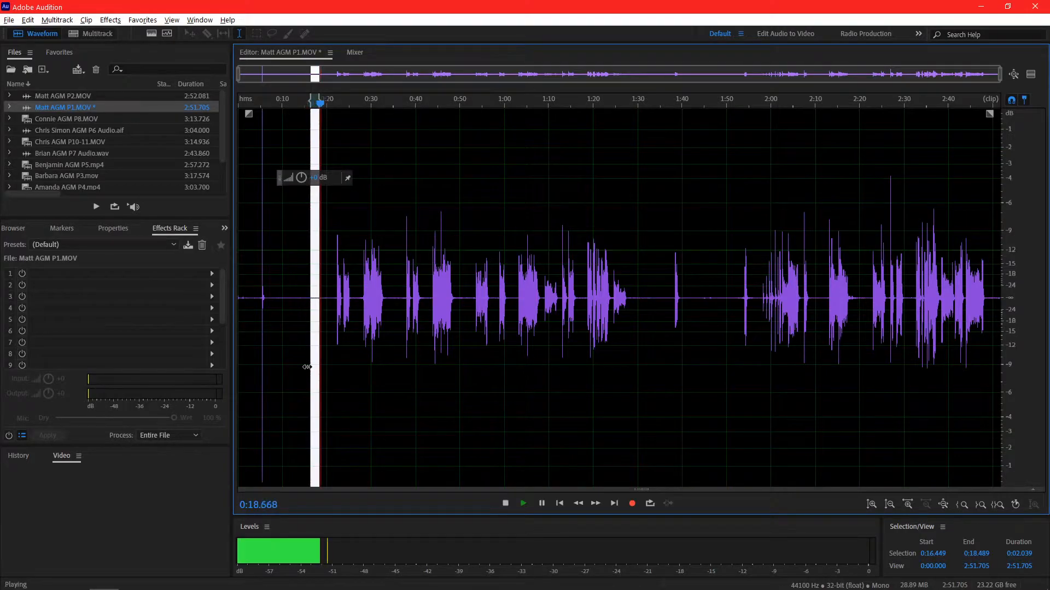
pyautogui.press('space')
pyautogui.click(110, 21)
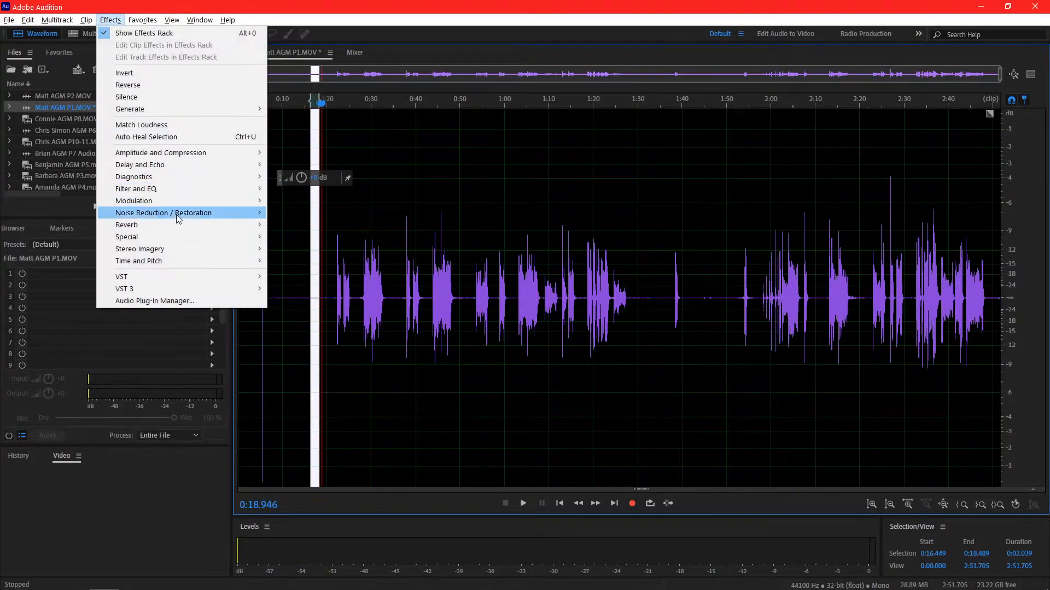
pyautogui.moveTo(252, 212)
pyautogui.click(344, 213)
pyautogui.hotkey('ctrl', 'a')
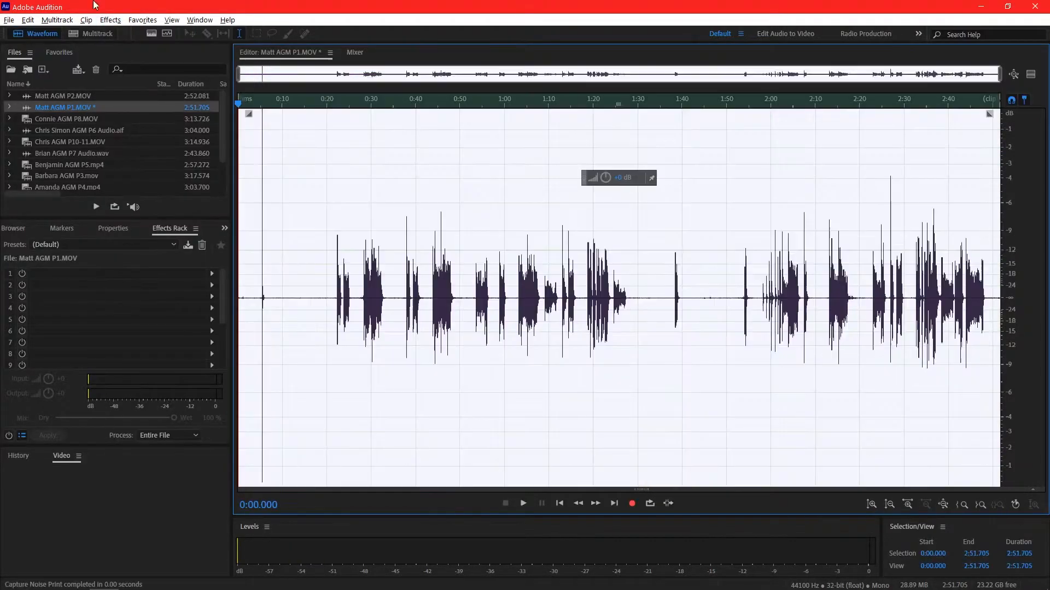
pyautogui.hotkey('ctrl', 'shift', 'p')
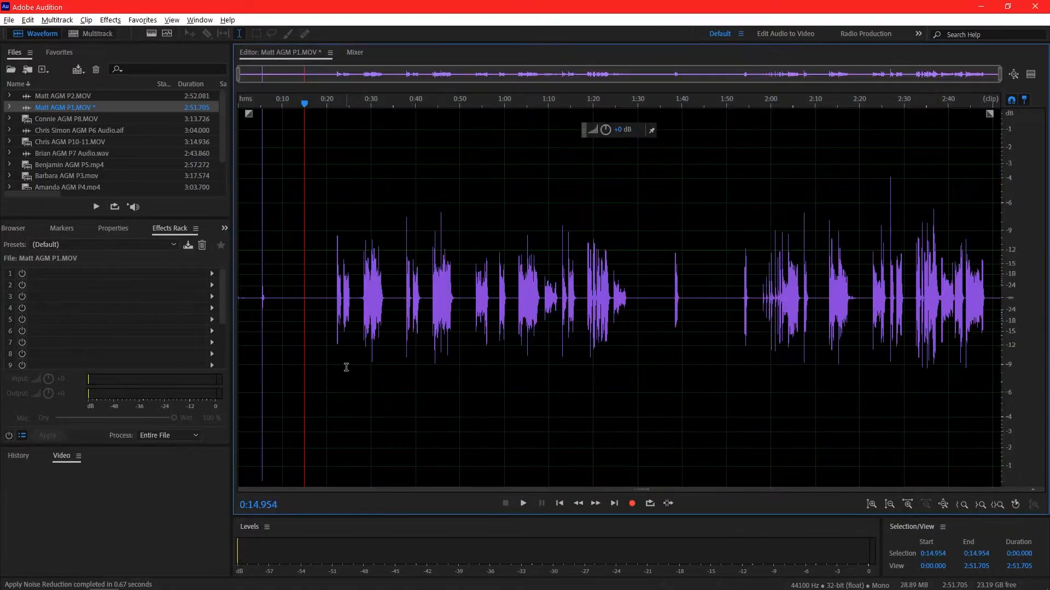
# Listen to the processed audio around 0:14 and to the gap between notes at 0:48.707–0:53.480.
pyautogui.press('space')
pyautogui.press('space')
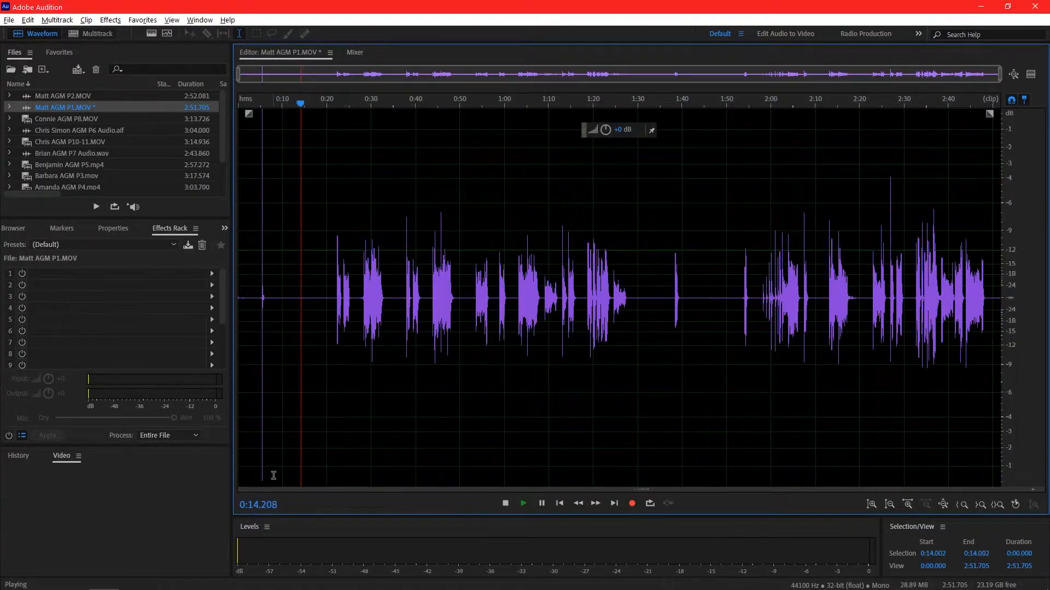
pyautogui.moveTo(999, 82); pyautogui.dragTo(552, 72)
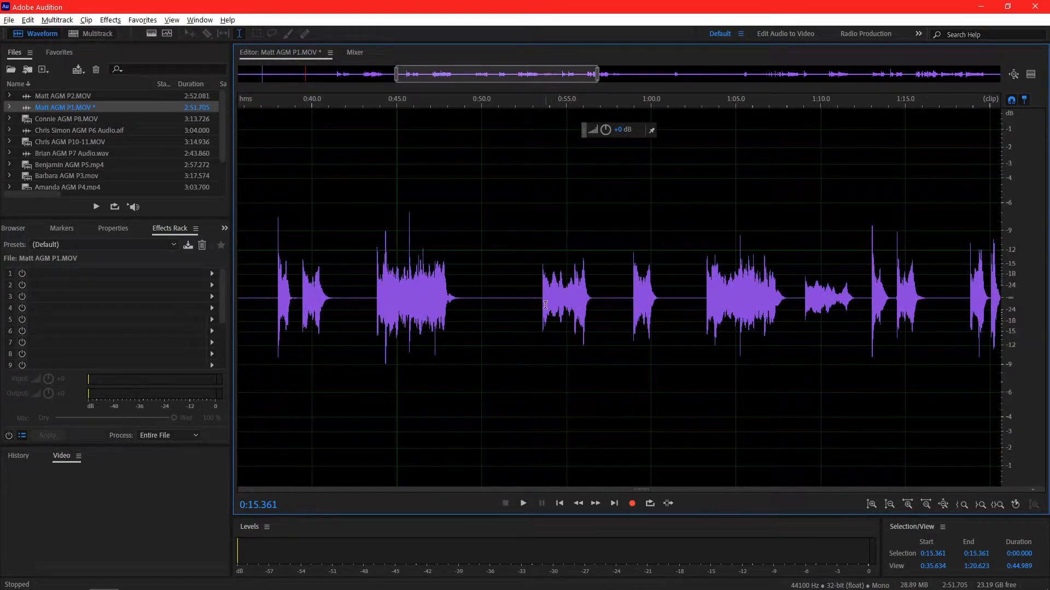
pyautogui.moveTo(540, 302); pyautogui.dragTo(460, 329)
pyautogui.press('space')
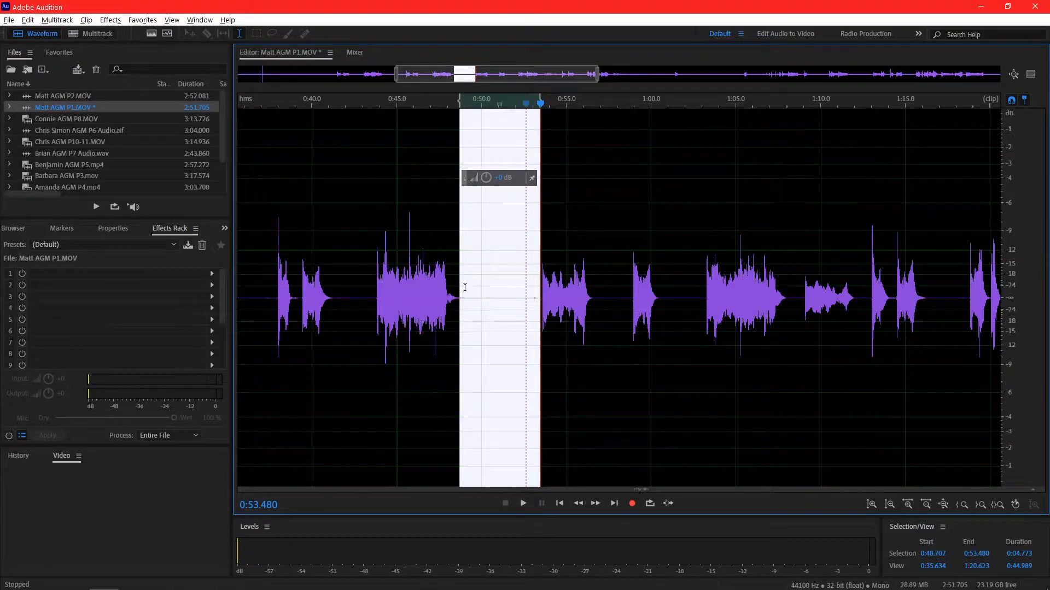
pyautogui.click(560, 504)
pyautogui.press('space')
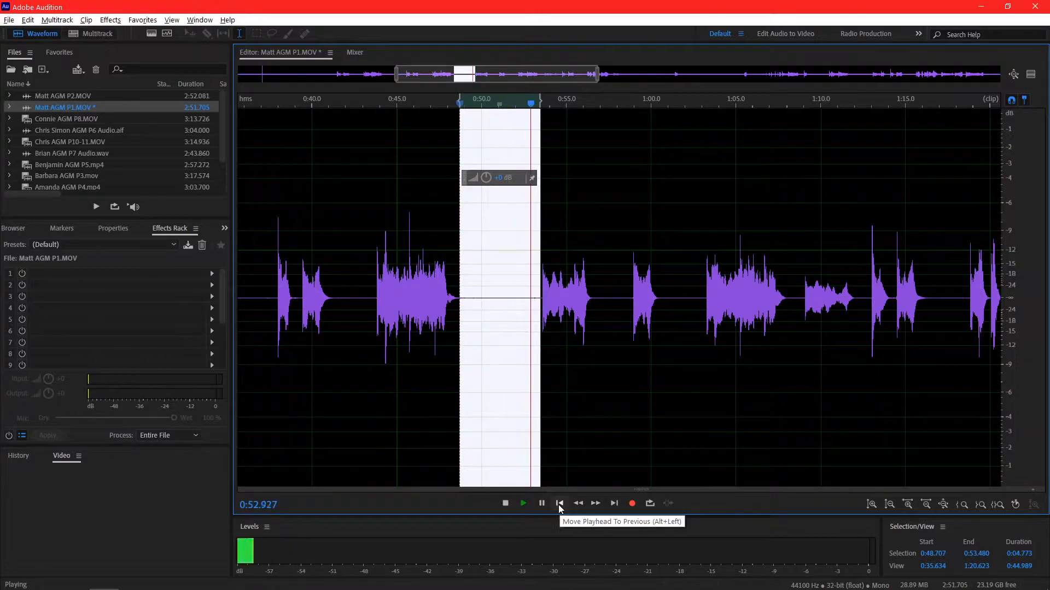
pyautogui.press('space')
# Narrow the selection to 0:52.055–0:53.480, just before the next played passage, and silence it.
pyautogui.moveTo(458, 303); pyautogui.dragTo(516, 300)
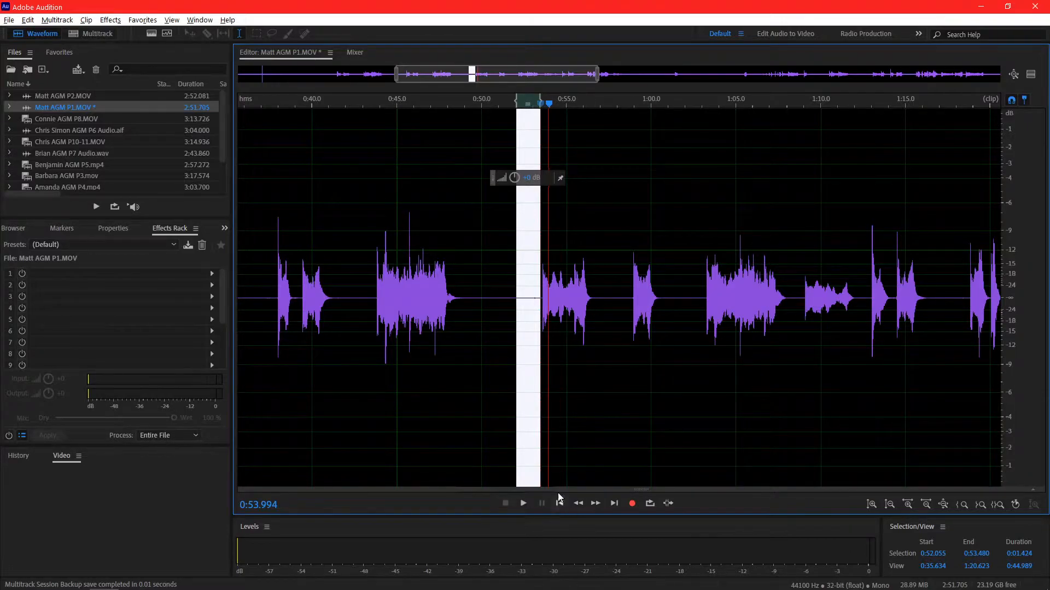
pyautogui.rightClick(520, 348)
pyautogui.click(569, 283)
# Play the audio just before the isolated note near 1:38 to check for unwanted noise.
pyautogui.moveTo(522, 76); pyautogui.dragTo(691, 98)
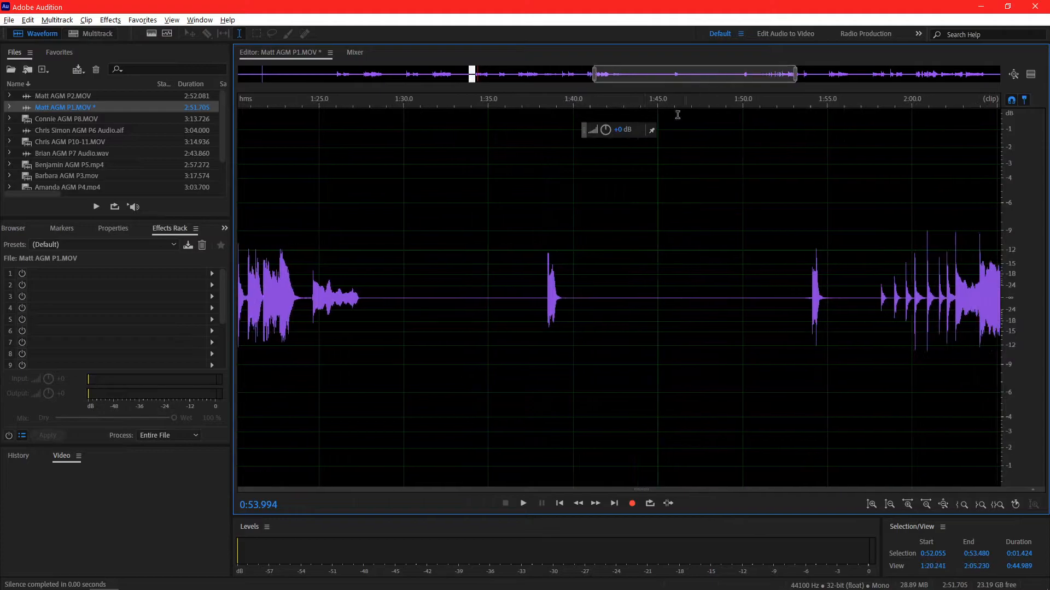
pyautogui.click(542, 288)
pyautogui.press('space')
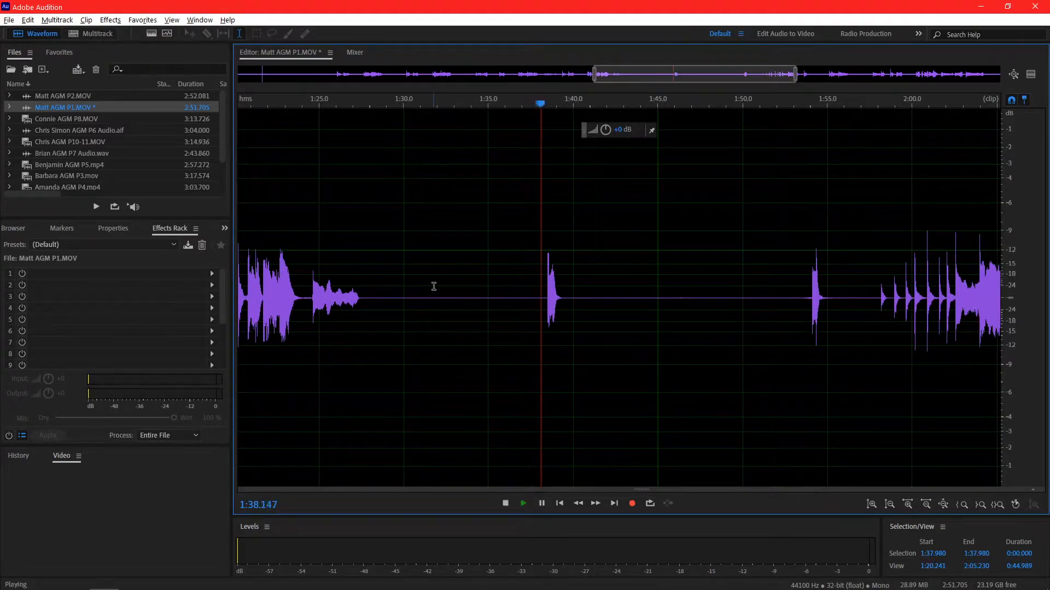
pyautogui.press('space')
# Silence the gap between played passages from 2:17.627 to about 2:22.8, after listening to its noise.
pyautogui.moveTo(703, 73); pyautogui.dragTo(828, 70)
pyautogui.moveTo(728, 298); pyautogui.dragTo(762, 298)
pyautogui.press('space')
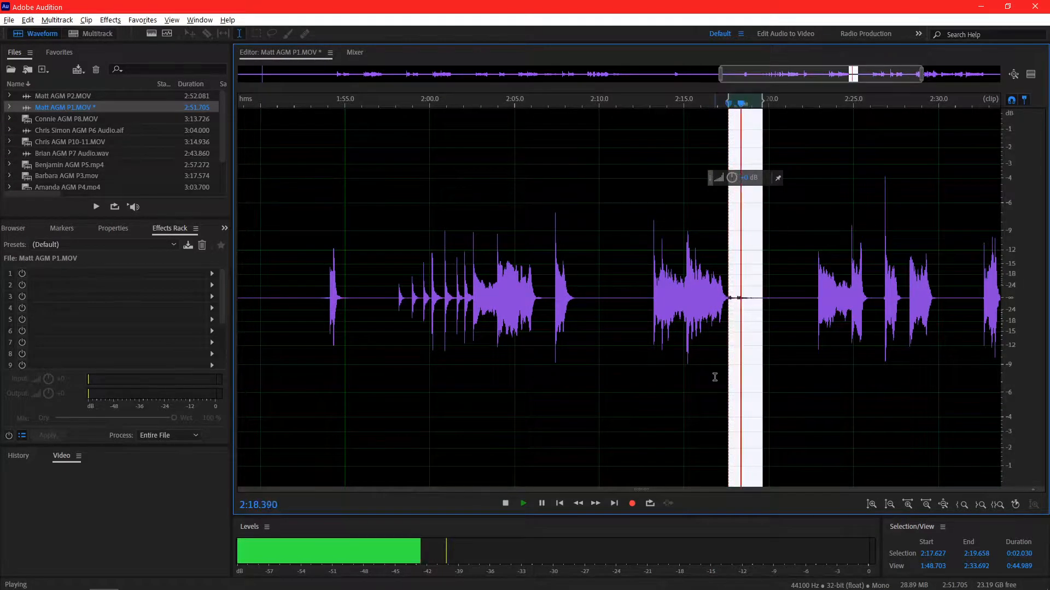
pyautogui.moveTo(761, 340); pyautogui.dragTo(815, 321)
pyautogui.press('space')
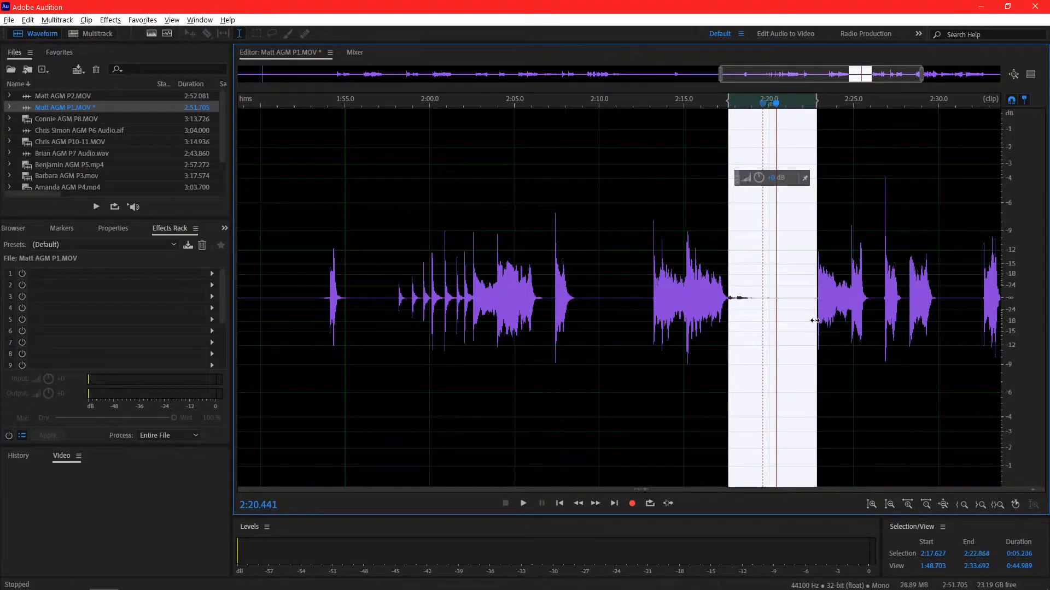
pyautogui.rightClick(746, 328)
pyautogui.click(801, 254)
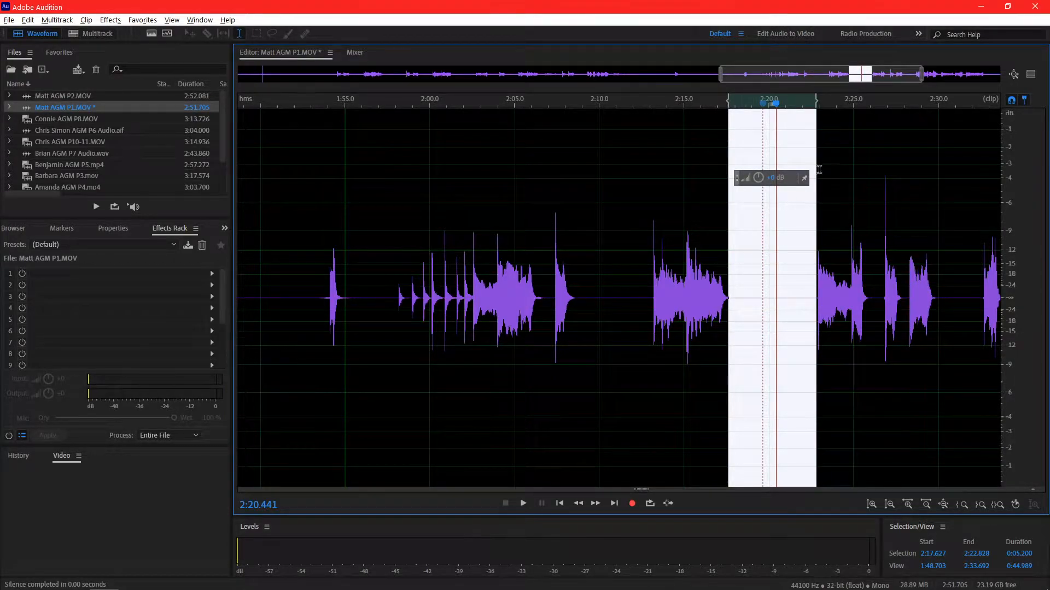
pyautogui.moveTo(791, 74); pyautogui.dragTo(903, 75)
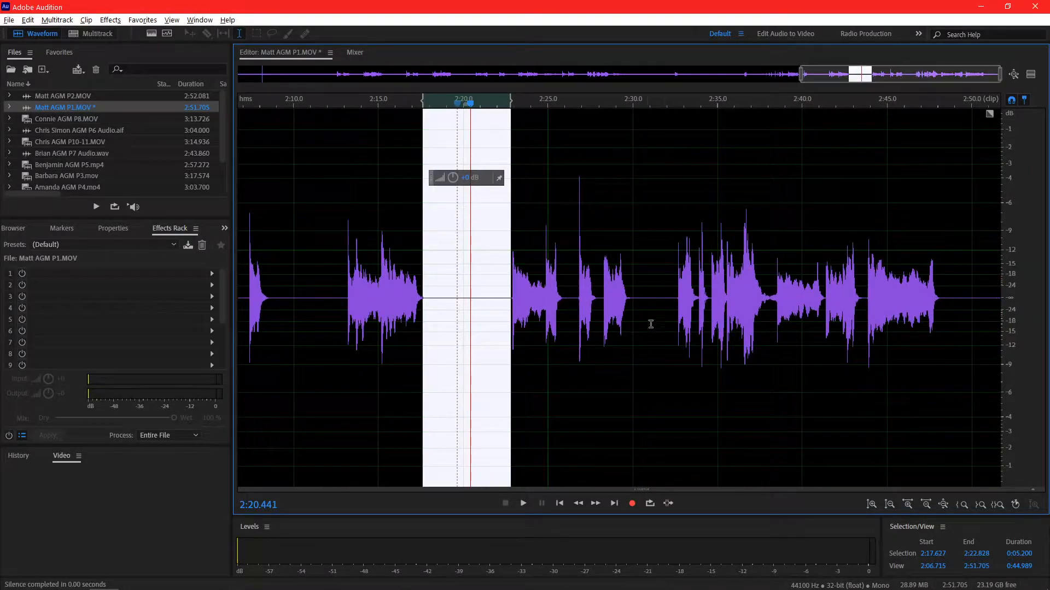
# Play the P1 recording from 2:37.349 to check the decay between the two played passages.
pyautogui.click(759, 300)
pyautogui.press('space')
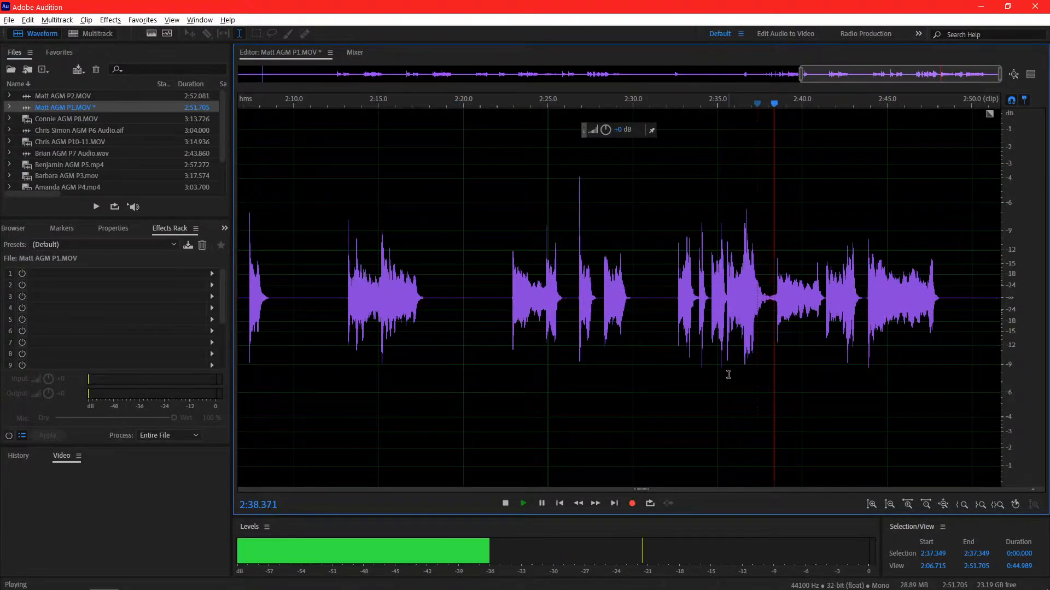
pyautogui.press('space')
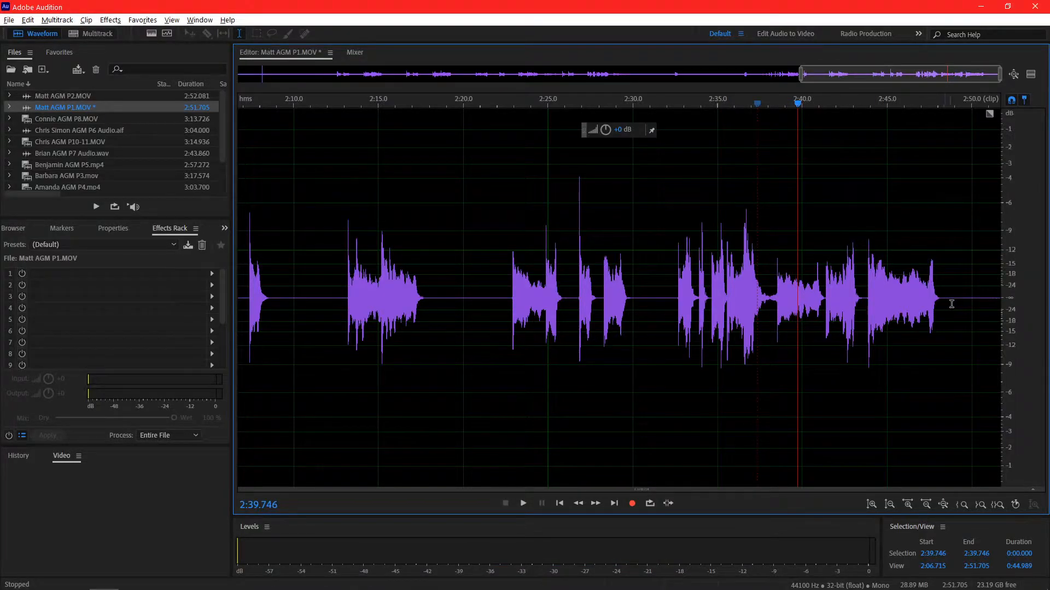
# Delete the silent tail of the P1 recording from 2:48.677 to the end, accepting the multitrack sync alert.
pyautogui.moveTo(949, 304); pyautogui.dragTo(1048, 300)
pyautogui.press('Delete')
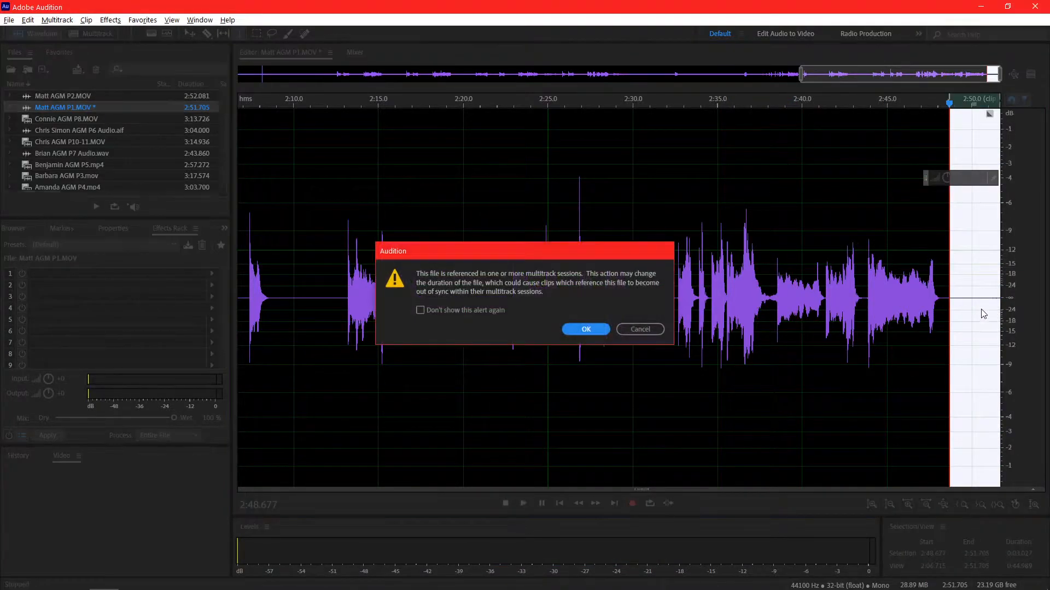
pyautogui.click(573, 330)
pyautogui.click(495, 351)
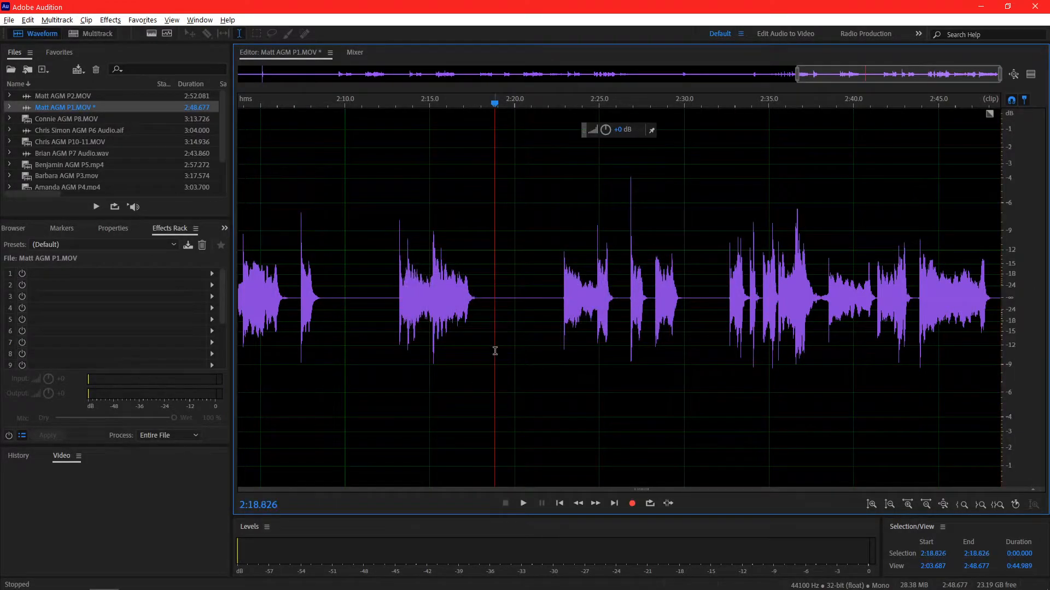
# Place the P2 recording on the session track below P1 and mark a quiet stretch at 0:12.209–0:13.800 in its waveform.
pyautogui.press('0')
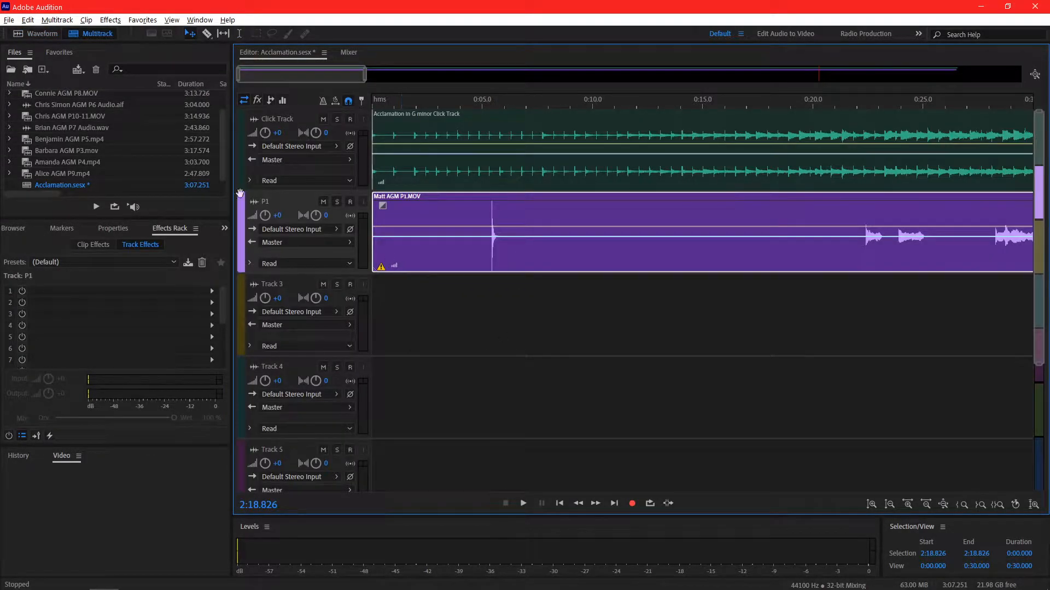
pyautogui.scroll(2, 133, 138)
pyautogui.moveTo(59, 96); pyautogui.dragTo(742, 354)
pyautogui.doubleClick(545, 297)
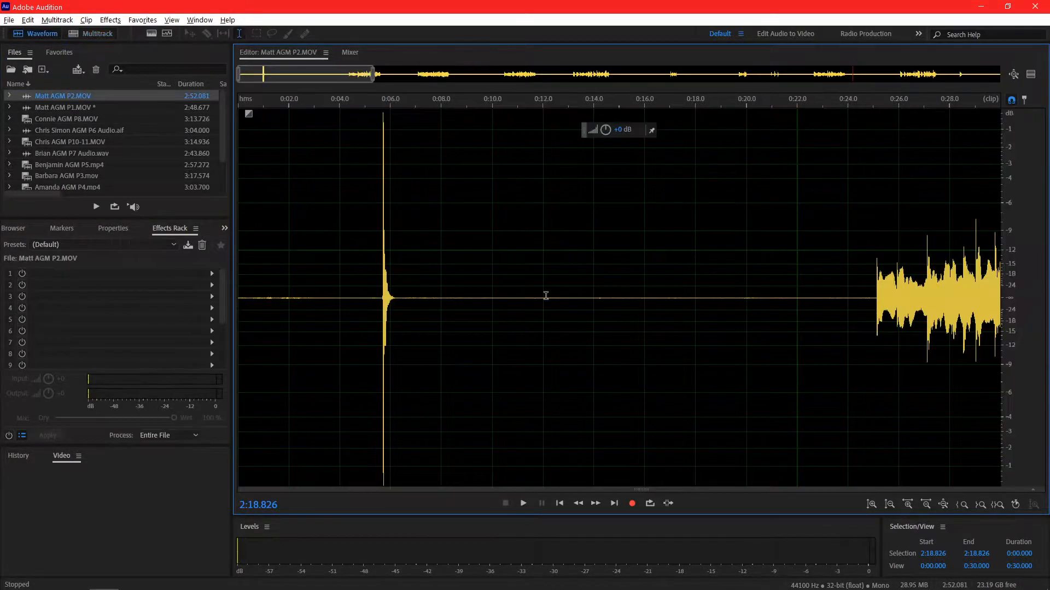
pyautogui.moveTo(643, 306); pyautogui.dragTo(553, 306)
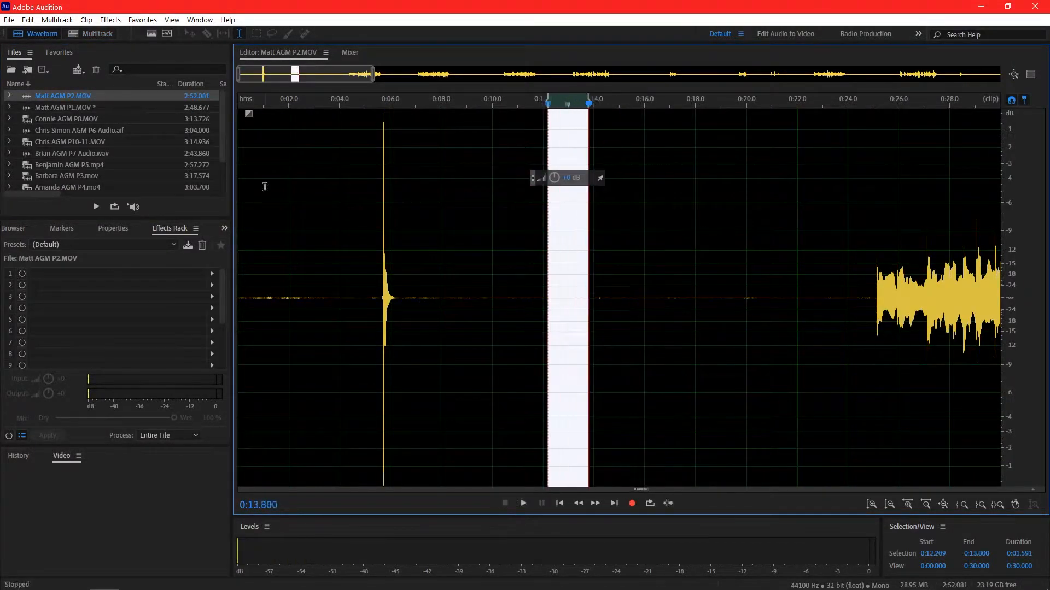
pyautogui.click(591, 307)
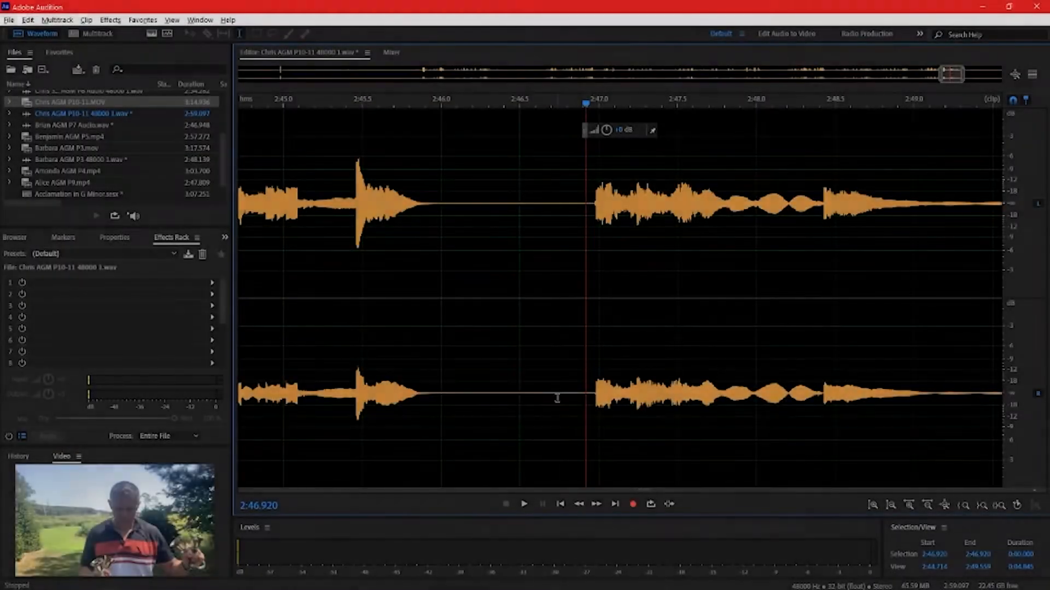
pyautogui.moveTo(706, 366); pyautogui.dragTo(724, 366)
pyautogui.hotkey('ctrl', 'shift', 's')
pyautogui.press('space')
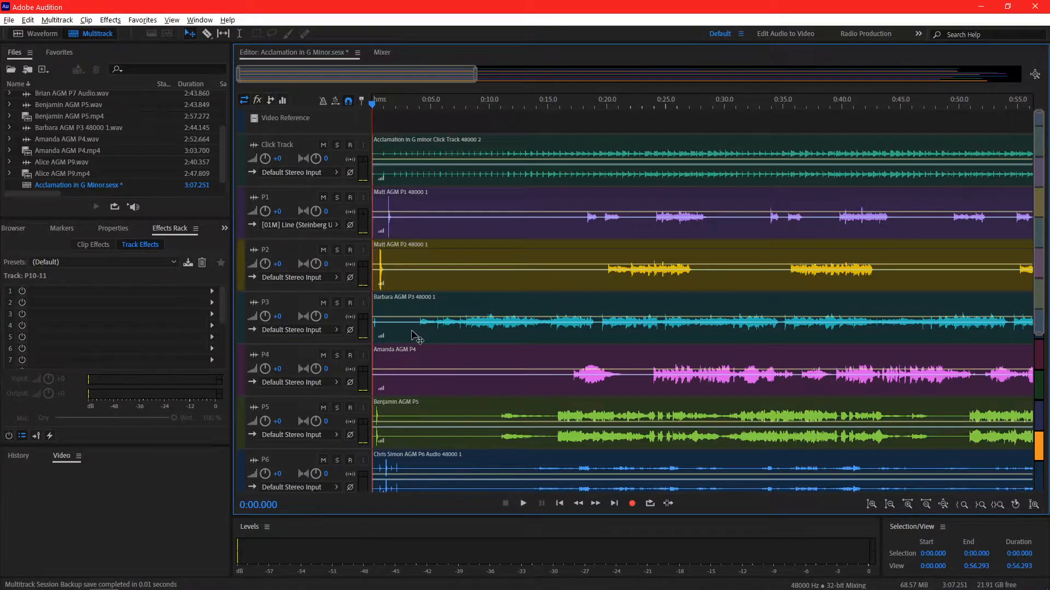
pyautogui.moveTo(392, 74); pyautogui.dragTo(940, 71)
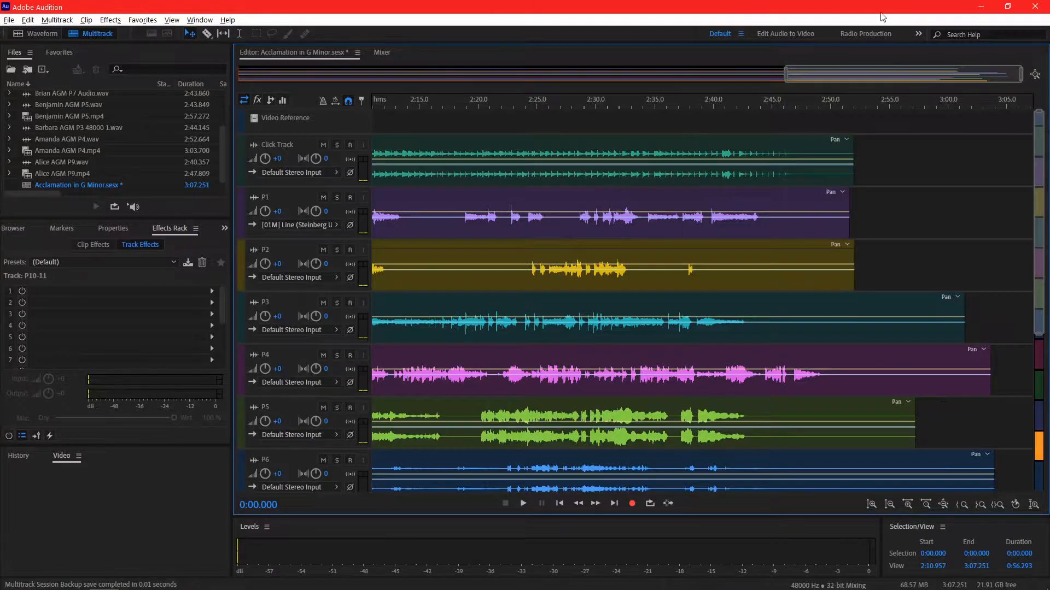
pyautogui.moveTo(892, 70); pyautogui.dragTo(128, 74)
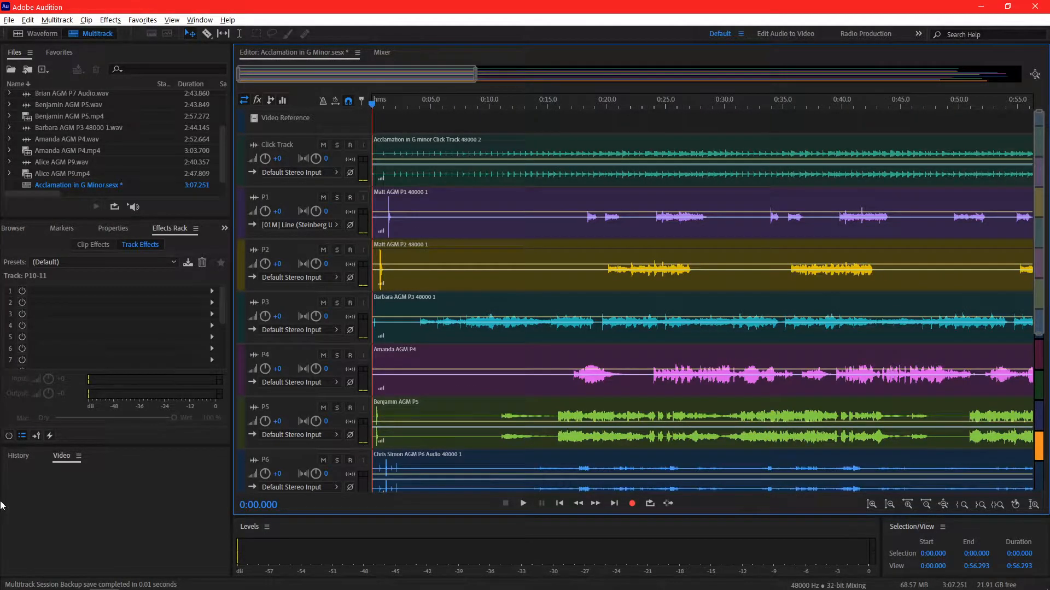
# Solo the click track and play its opening from 0:00.976 to find the clap beat.
pyautogui.click(409, 105)
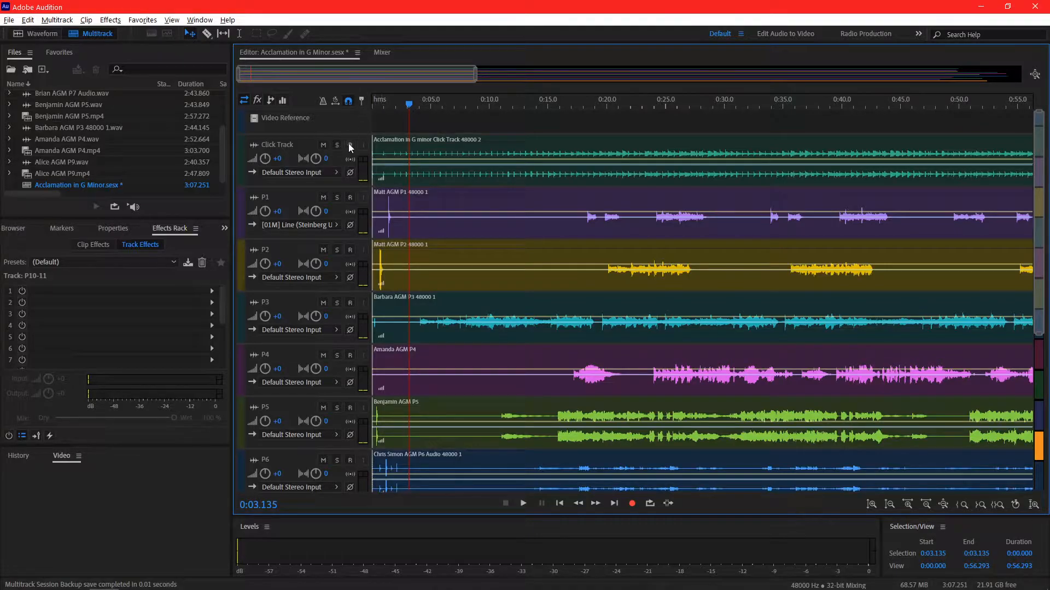
pyautogui.click(336, 145)
pyautogui.click(382, 105)
pyautogui.press('space')
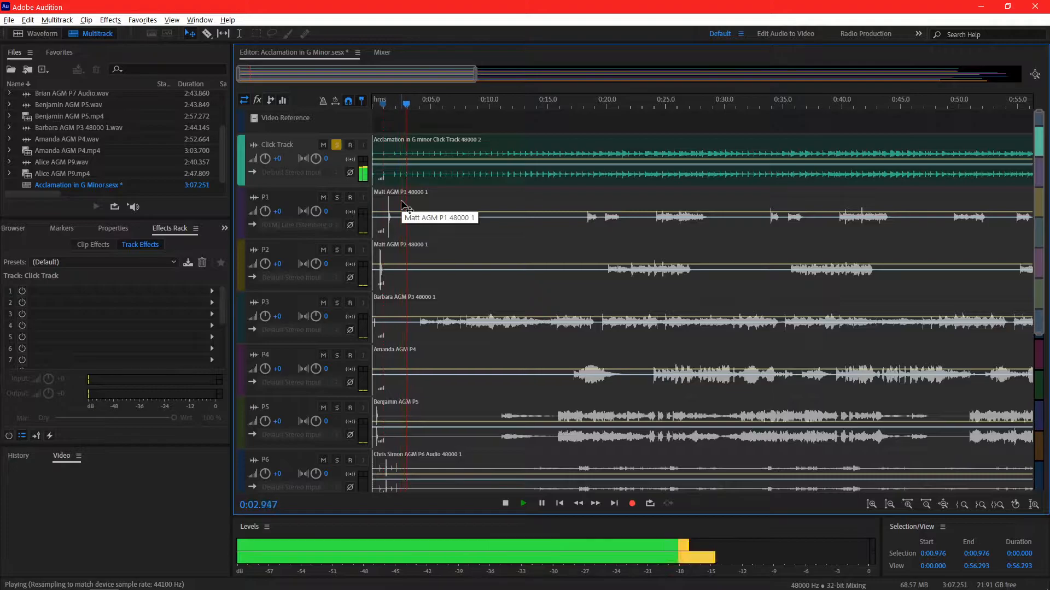
pyautogui.press('space')
# Place the playhead on the click track beat at 0:03.865 and turn off the click track's solo.
pyautogui.click(416, 105)
pyautogui.moveTo(476, 73); pyautogui.dragTo(292, 80)
pyautogui.moveTo(577, 108); pyautogui.dragTo(580, 109)
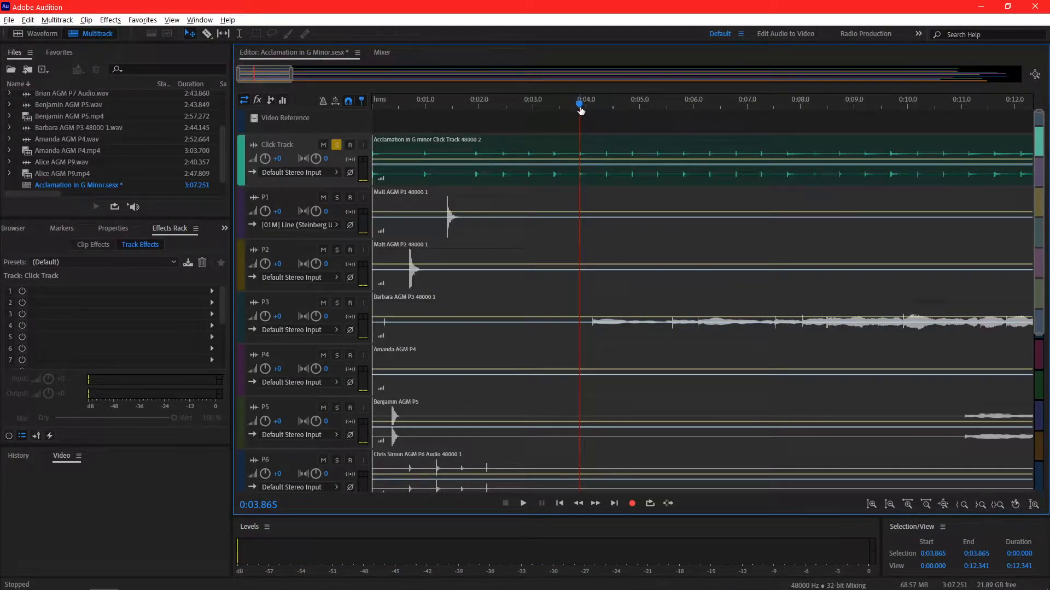
pyautogui.click(335, 147)
# Move the P1, P2, P3, P5 and P6 clips so their opening sync sounds line up with the playhead at 0:03.865.
pyautogui.moveTo(424, 237); pyautogui.dragTo(531, 248)
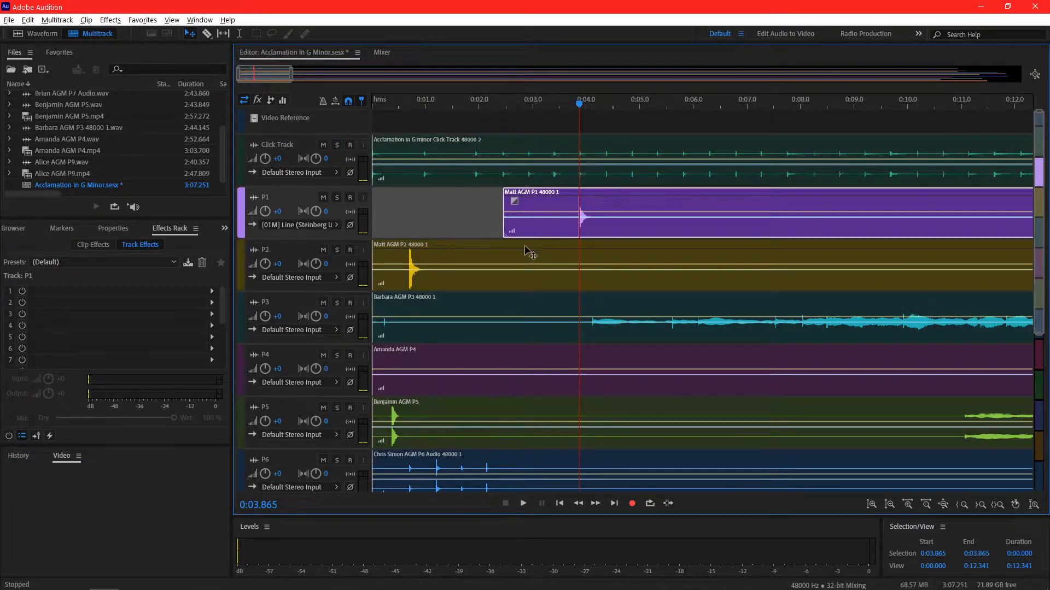
pyautogui.moveTo(414, 288); pyautogui.dragTo(583, 280)
pyautogui.moveTo(413, 343); pyautogui.dragTo(597, 341)
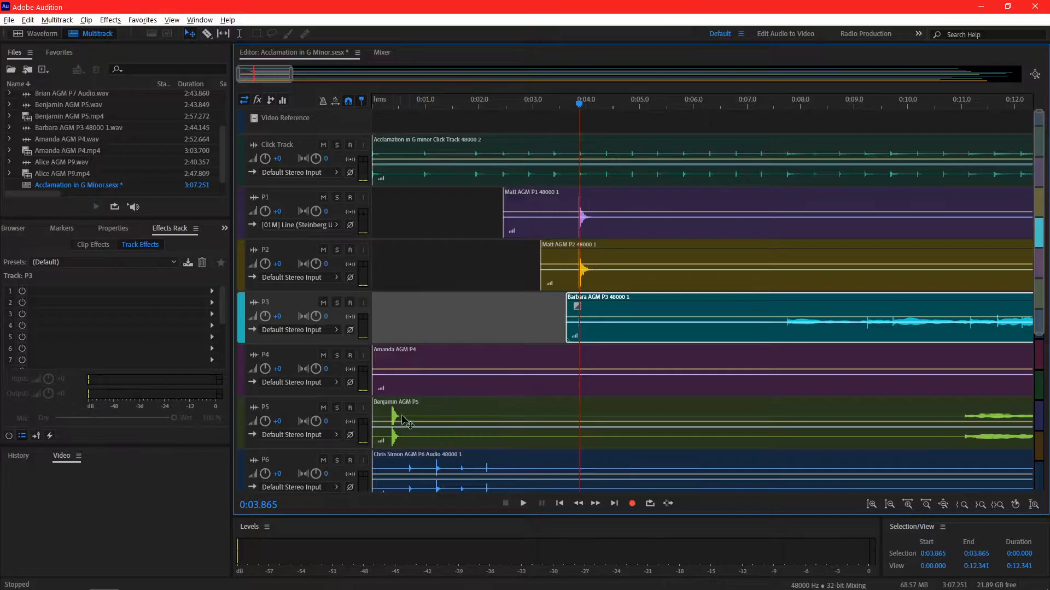
pyautogui.moveTo(424, 417); pyautogui.dragTo(611, 407)
pyautogui.moveTo(513, 468); pyautogui.dragTo(682, 468)
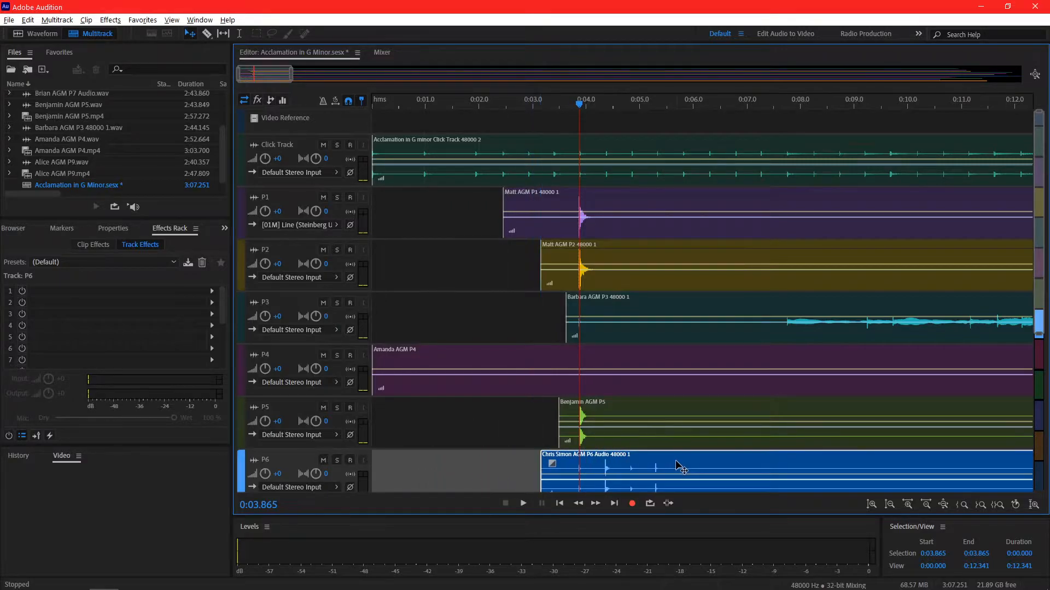
# Move the P7, P8, P9 and P10-11 clips so their opening sync sounds line up with the playhead at 0:03.865.
pyautogui.scroll(-5, 626, 391)
pyautogui.moveTo(435, 279); pyautogui.dragTo(587, 279)
pyautogui.moveTo(438, 329); pyautogui.dragTo(611, 331)
pyautogui.moveTo(431, 377); pyautogui.dragTo(601, 377)
pyautogui.moveTo(440, 438); pyautogui.dragTo(611, 434)
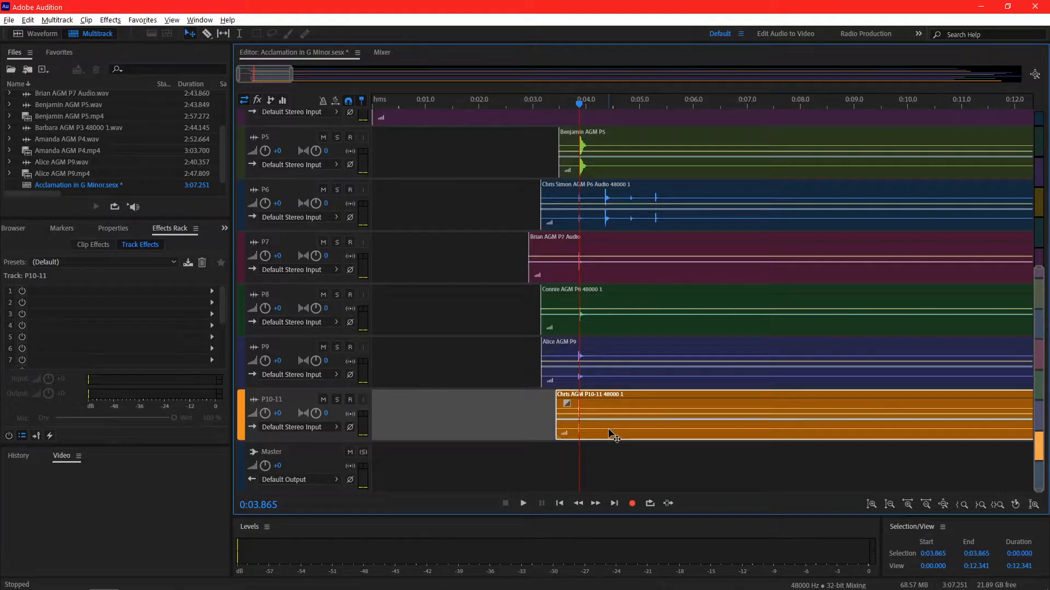
# Solo the P1 track together with the click track and save the session.
pyautogui.moveTo(293, 74); pyautogui.dragTo(387, 75)
pyautogui.moveTo(320, 75)
pyautogui.mouseDown()
pyautogui.moveTo(345, 75)
pyautogui.moveTo(304, 78)
pyautogui.mouseUp()
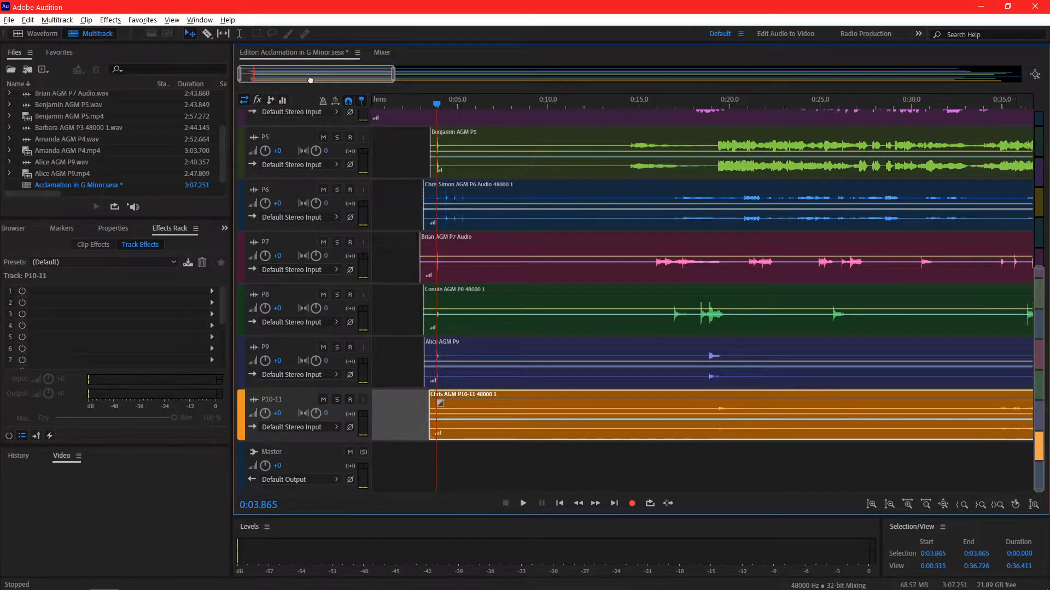
pyautogui.moveTo(1037, 323); pyautogui.dragTo(1038, 167)
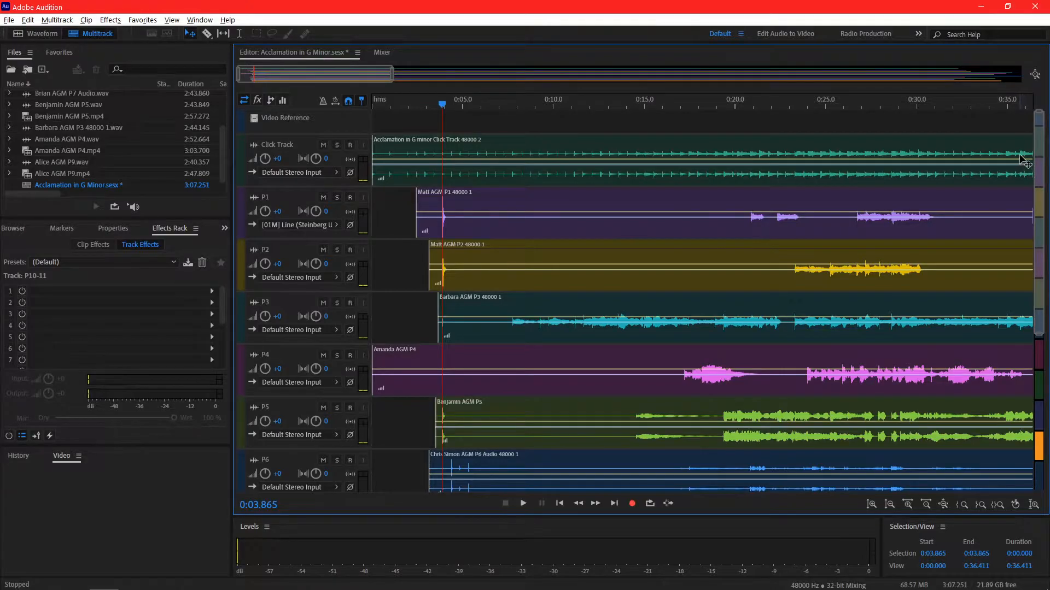
pyautogui.click(336, 198)
pyautogui.click(337, 145)
pyautogui.hotkey('ctrl', 's')
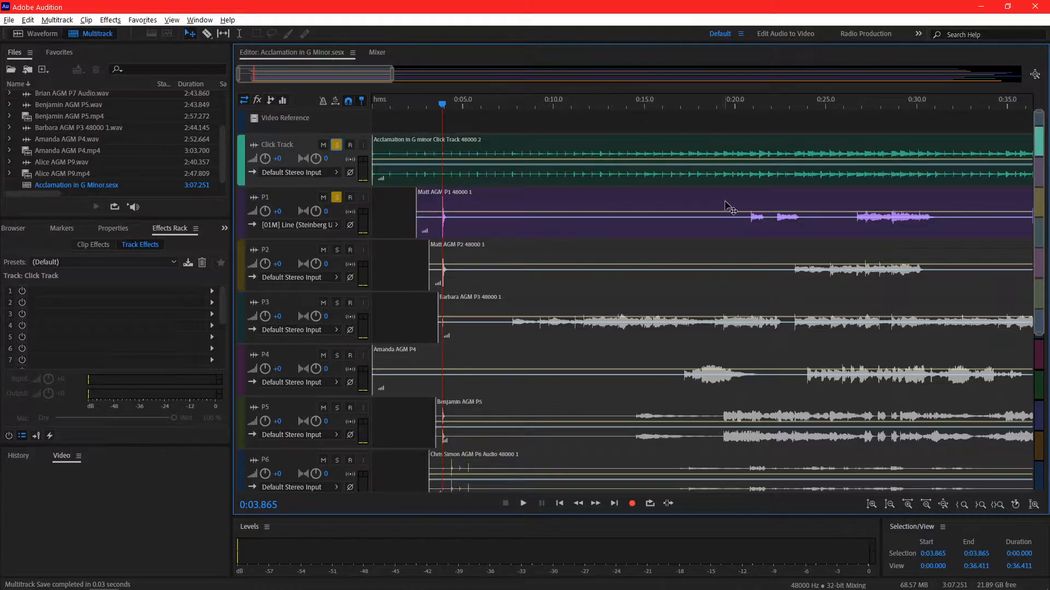
# Play the soloed P1 and click tracks from 0:02.493 and from 0:18.255 to check P1's timing.
pyautogui.click(418, 103)
pyautogui.press('space')
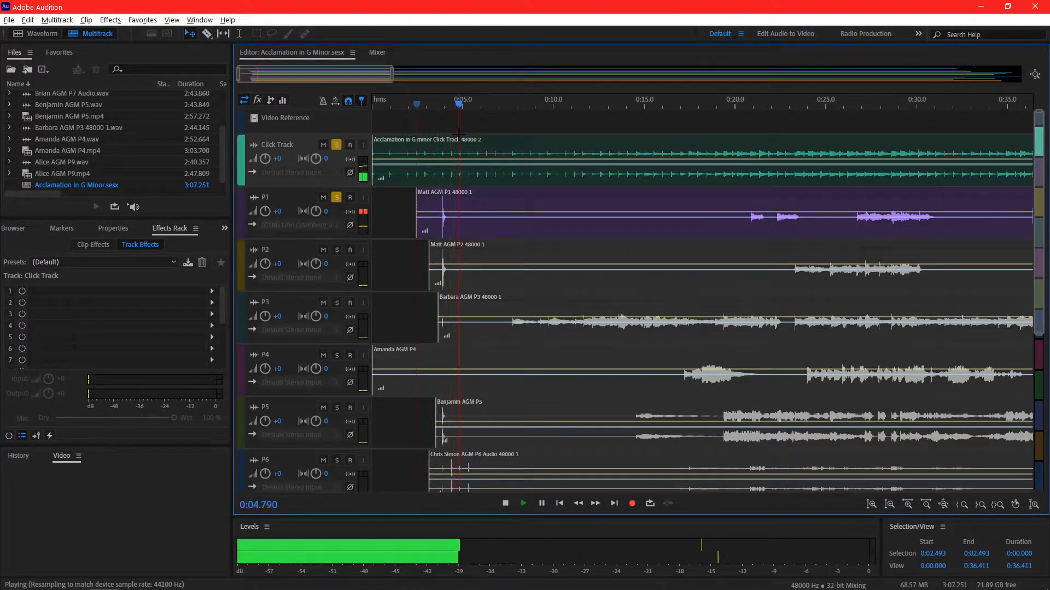
pyautogui.press('space')
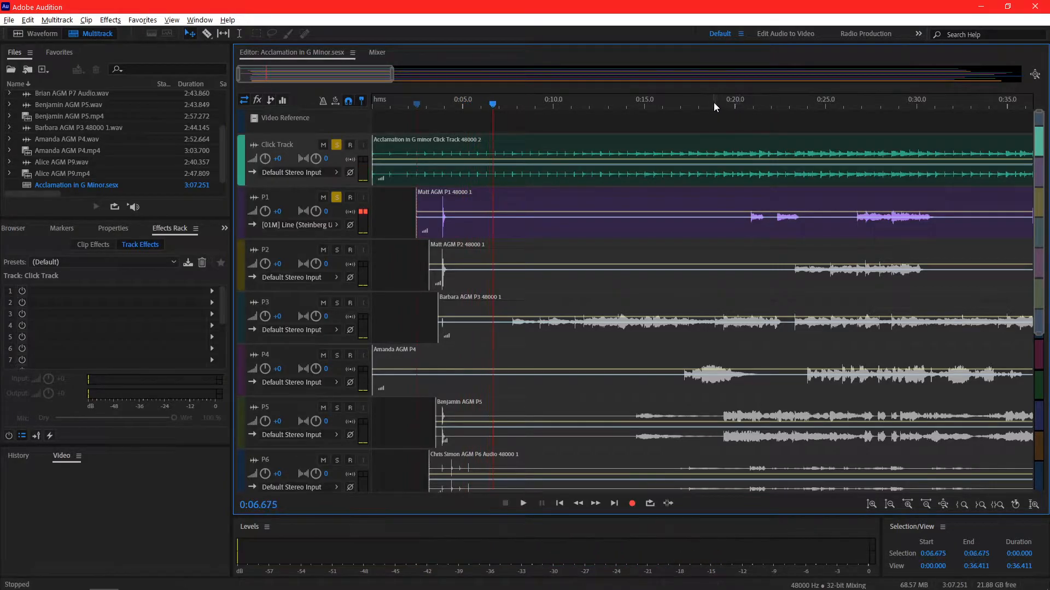
pyautogui.press('space')
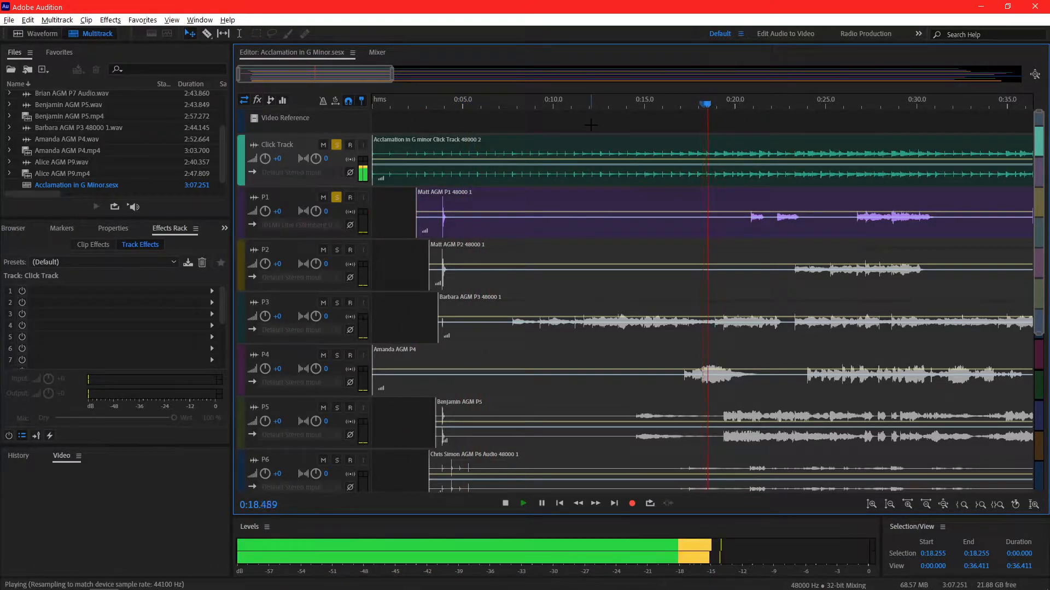
pyautogui.scroll(-1, 388, 79)
pyautogui.moveTo(389, 79); pyautogui.dragTo(339, 76)
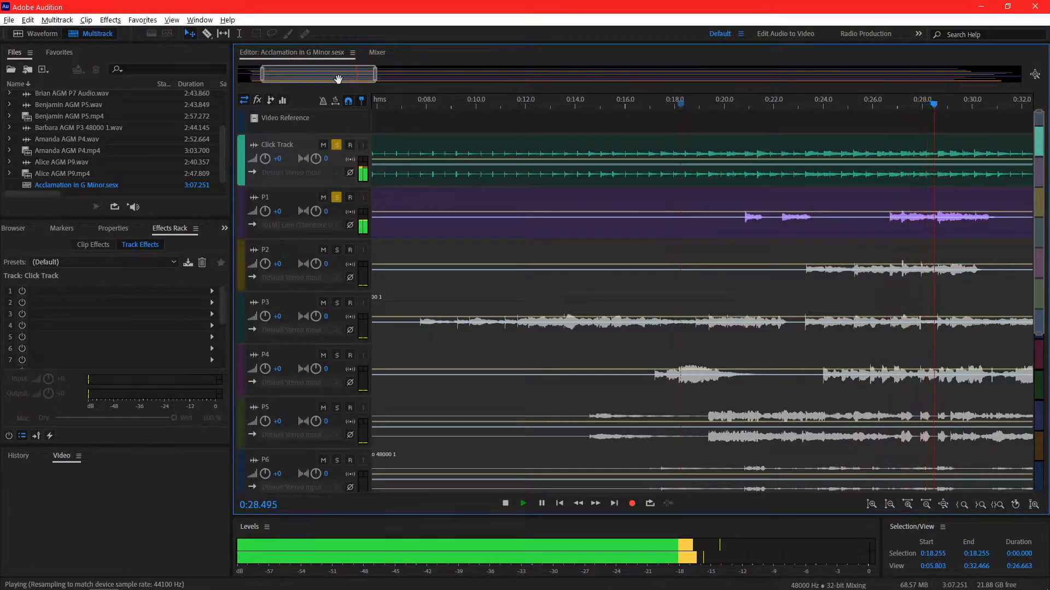
pyautogui.press('space')
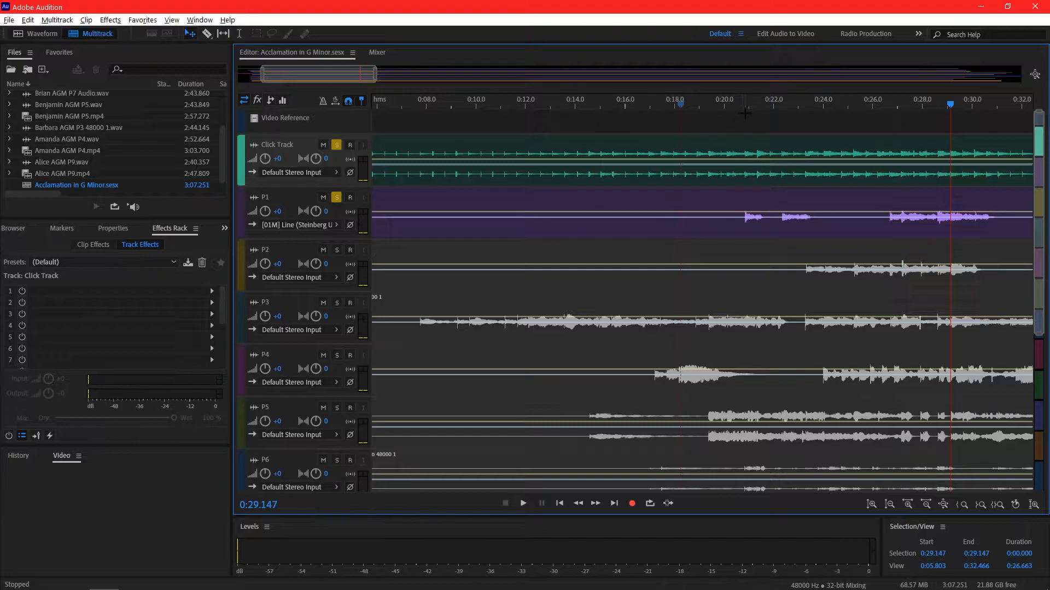
# Nudge the P1 clip slightly so its note near 0:21 meets the click beat, and play from 0:20.656 to check it.
pyautogui.moveTo(261, 72); pyautogui.dragTo(310, 72)
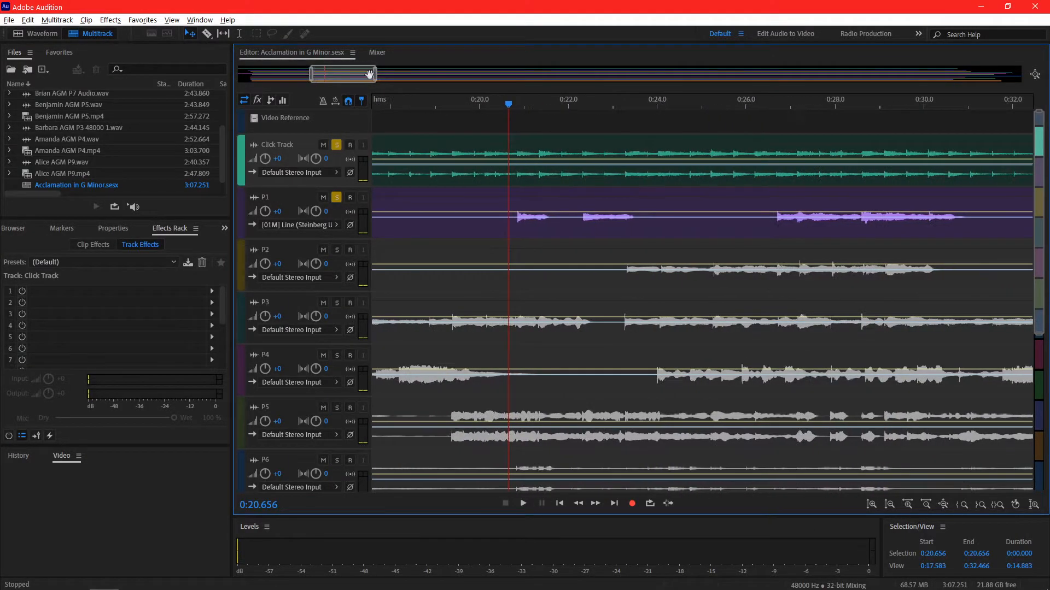
pyautogui.moveTo(374, 77); pyautogui.dragTo(327, 75)
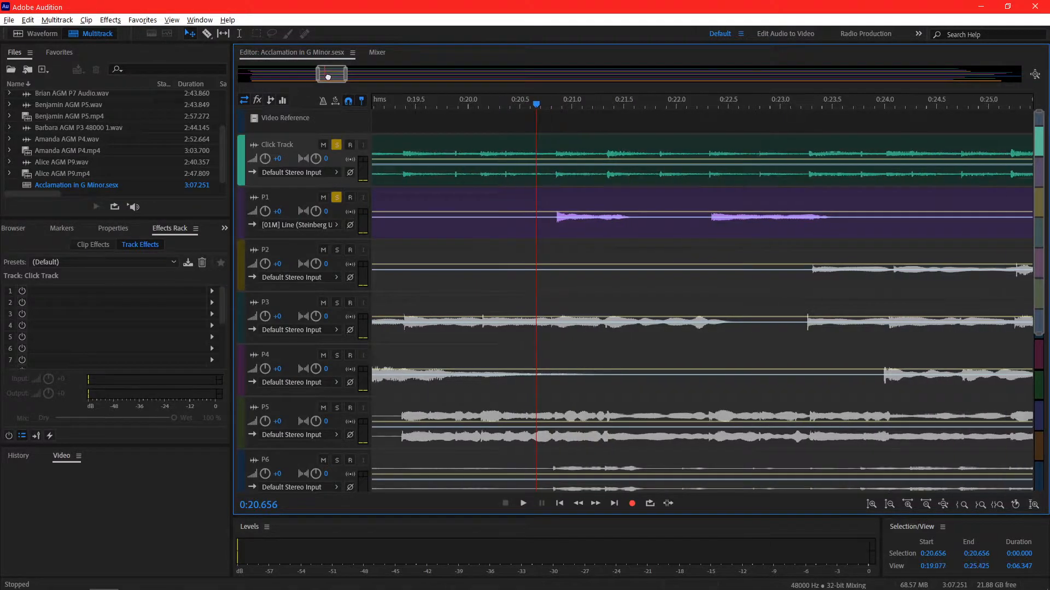
pyautogui.click(703, 233)
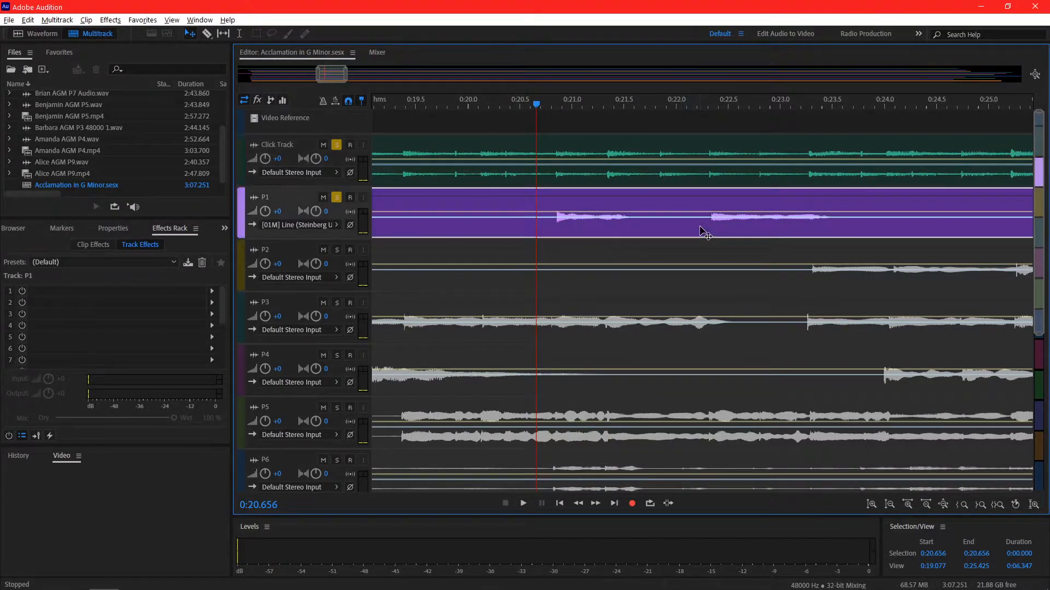
pyautogui.moveTo(698, 227); pyautogui.dragTo(697, 227)
pyautogui.press('space')
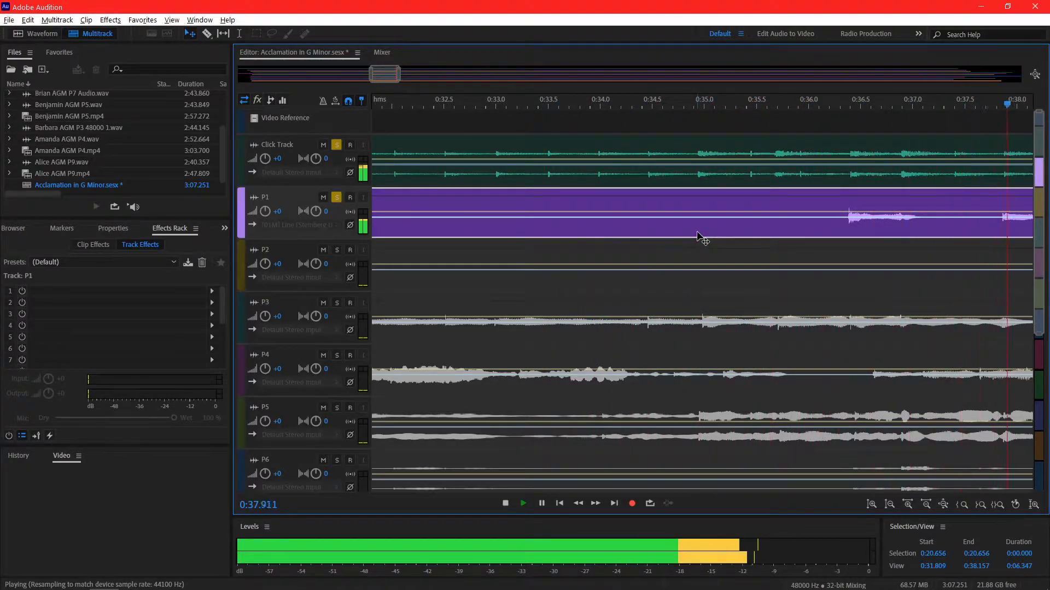
pyautogui.press('space')
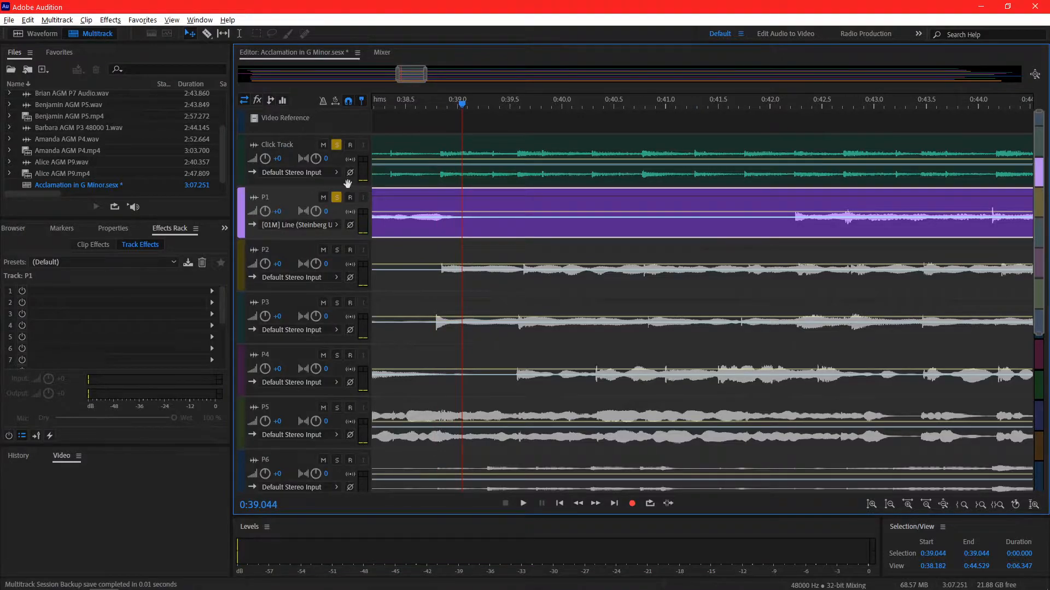
# Solo P2 instead of P1 alongside the click track and play from 0:21.317 to check P2's timing.
pyautogui.click(337, 197)
pyautogui.click(337, 249)
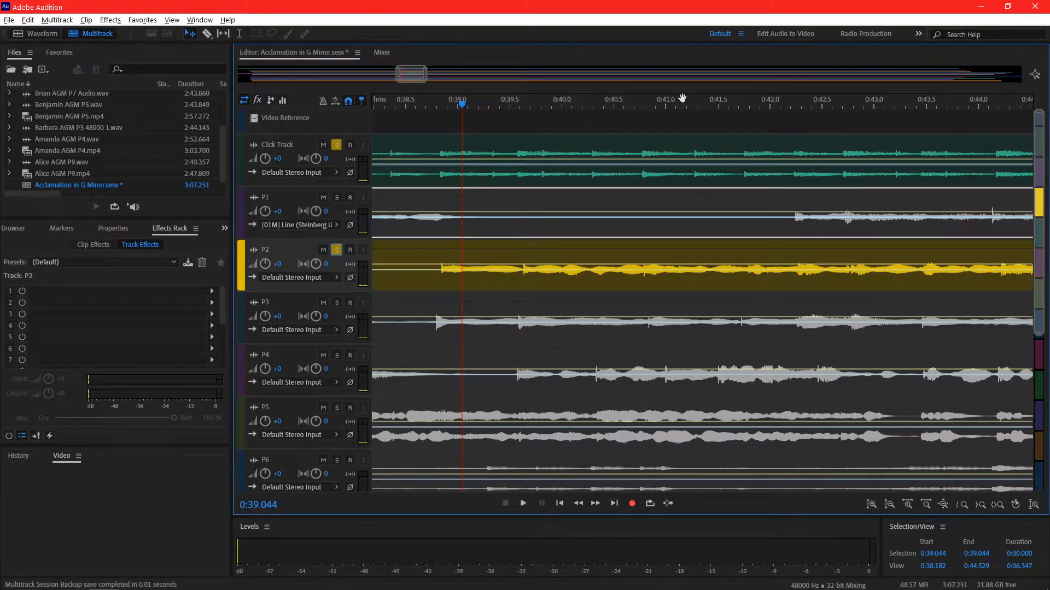
pyautogui.moveTo(409, 76); pyautogui.dragTo(338, 77)
pyautogui.click(388, 105)
pyautogui.press('space')
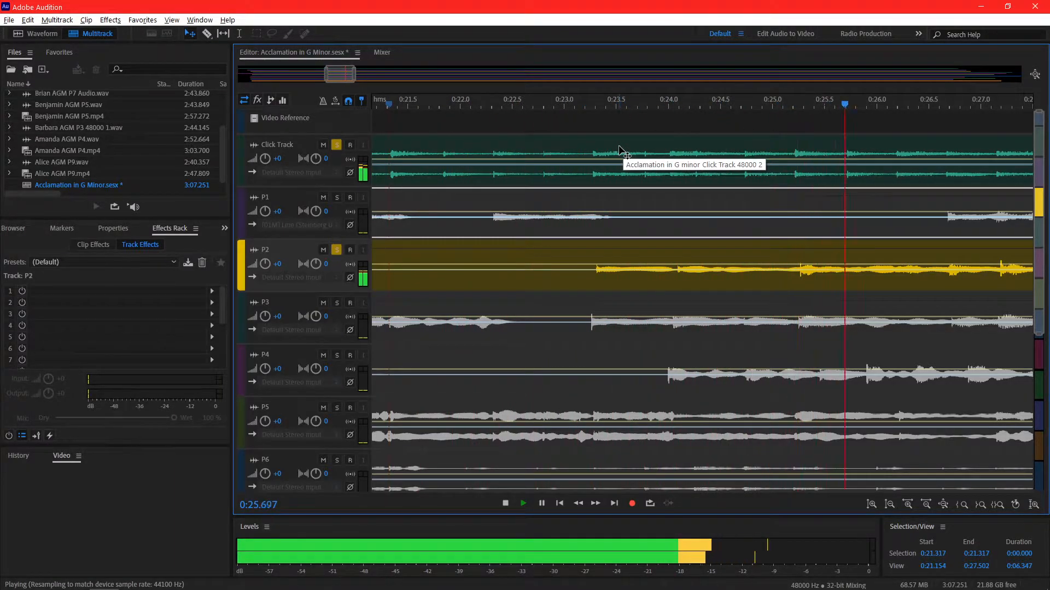
pyautogui.press('space')
# Align the P2 clip's note entry with the click track beat at 0:23.276, marking that beat with the playhead.
pyautogui.click(617, 256)
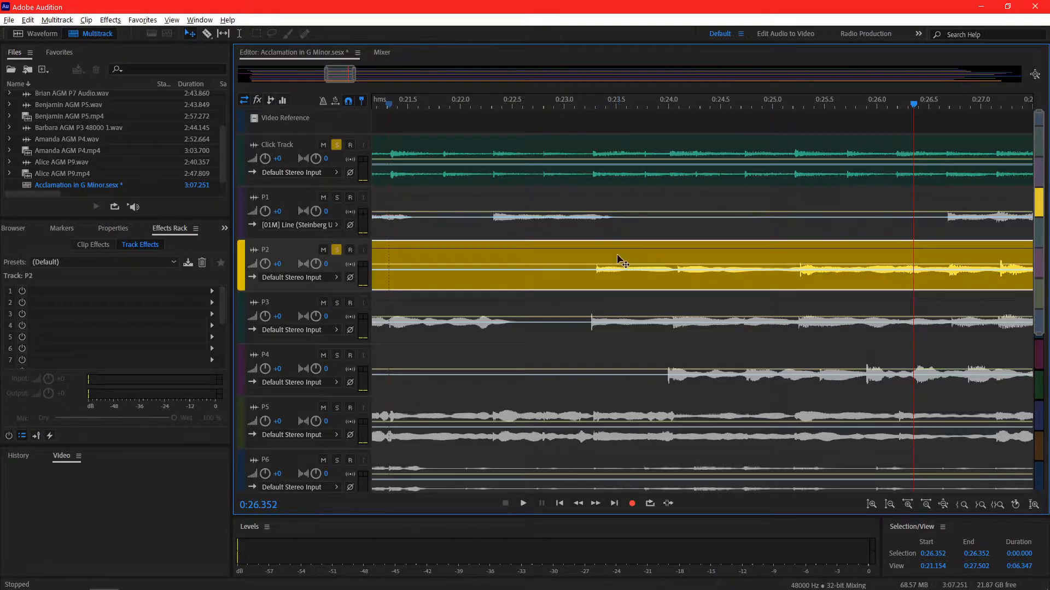
pyautogui.click(595, 103)
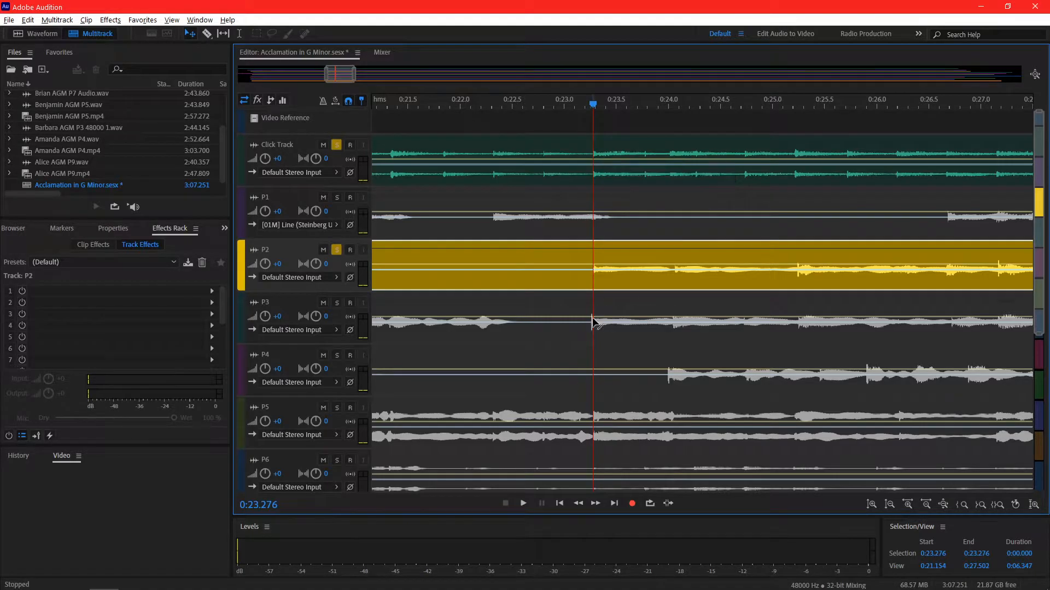
# Play the soloed P2 and click tracks from 0:23.276 to check P2's entry against the beat.
pyautogui.scroll(-2, 902, 264)
pyautogui.moveTo(1042, 243); pyautogui.dragTo(1030, 149)
pyautogui.press('space')
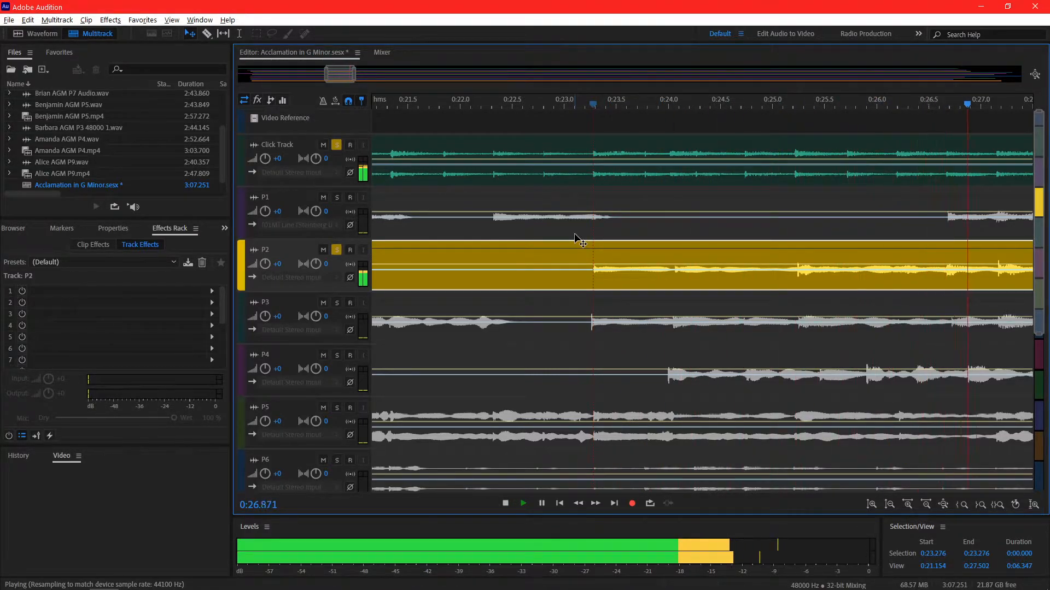
pyautogui.press('space')
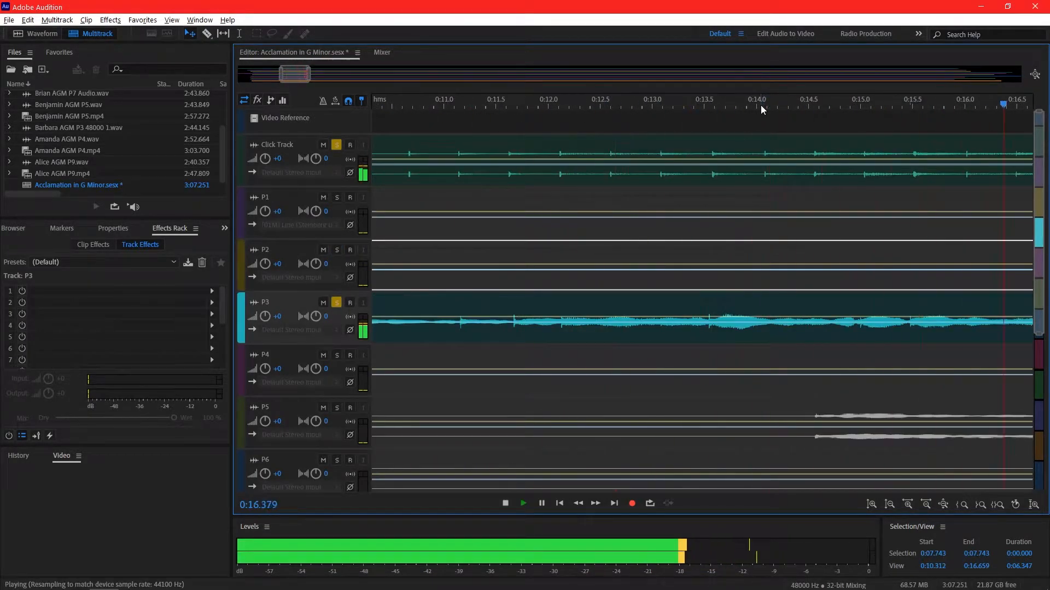
# Stop playback and solo P4 instead of P3 alongside the click track, with the session's opening 23 seconds in view.
pyautogui.click(336, 302)
pyautogui.press('space')
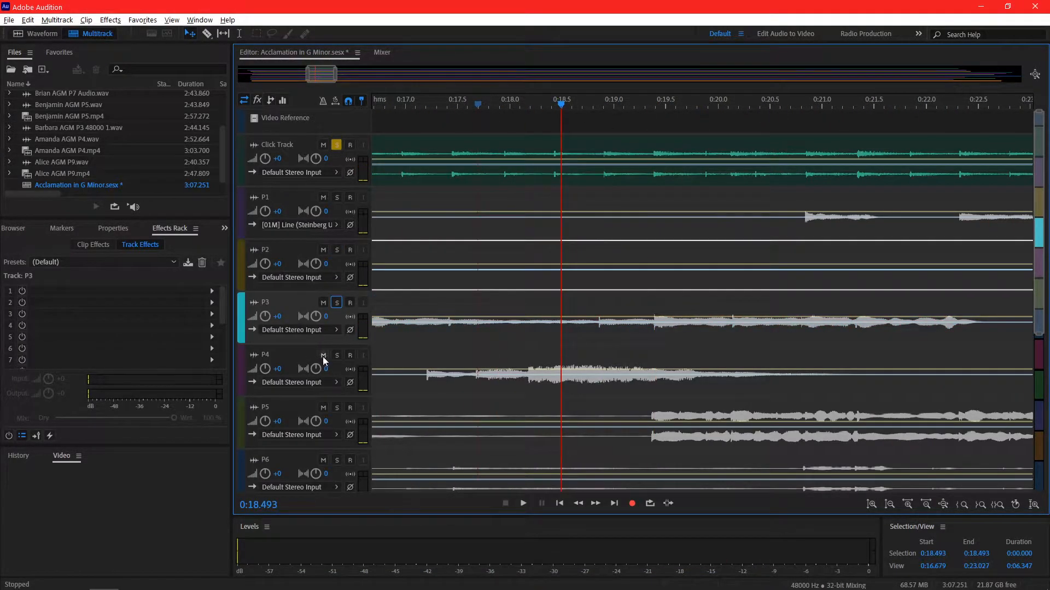
pyautogui.click(336, 356)
pyautogui.moveTo(307, 77); pyautogui.dragTo(239, 75)
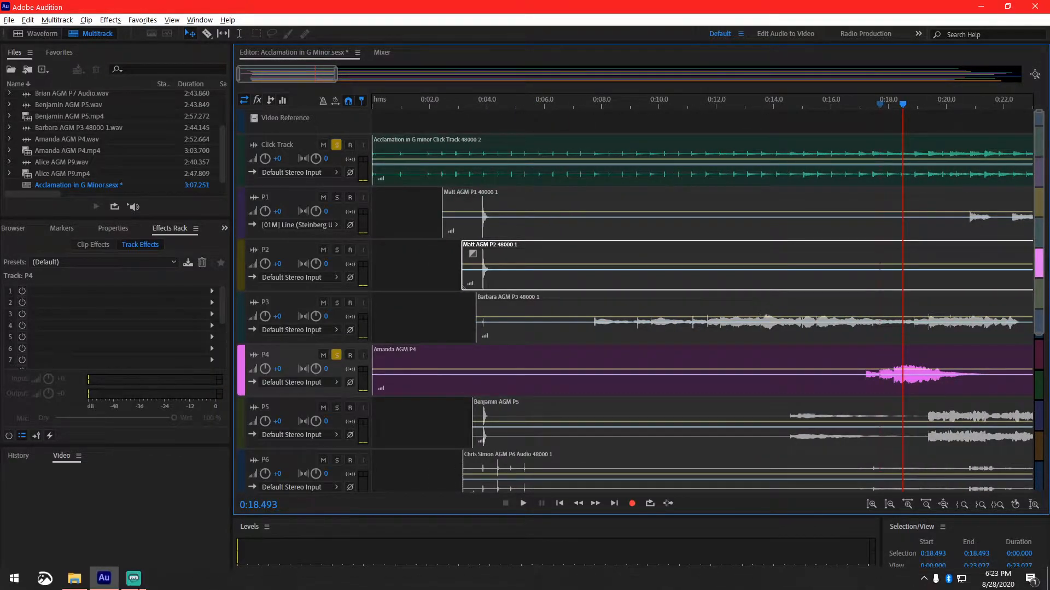
# Open the Acclamation in G Minor score PDF from the working folder and read the opening measures to find P4's entry beat.
pyautogui.click(74, 585)
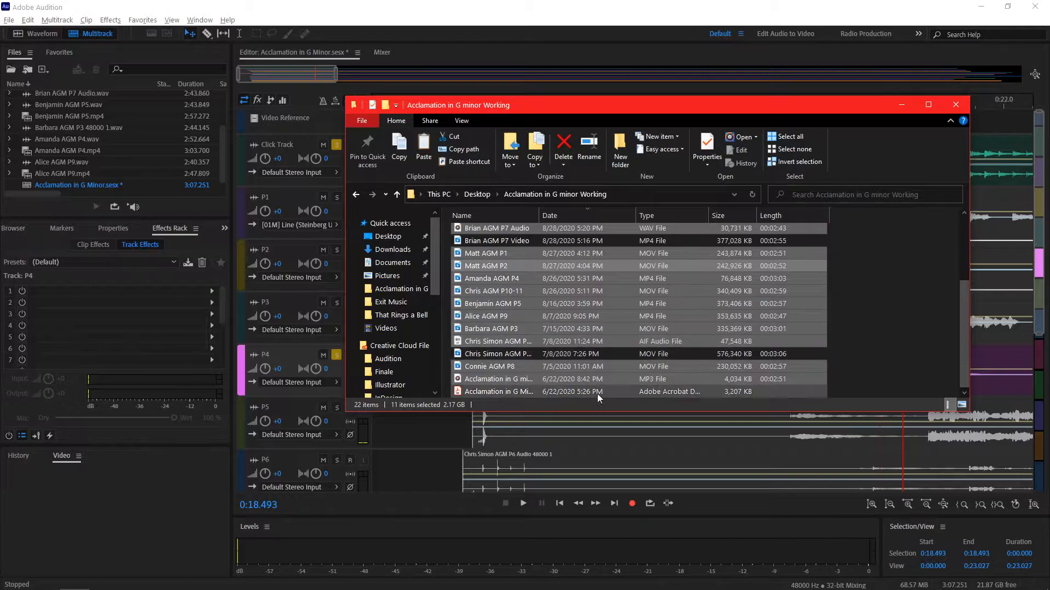
pyautogui.doubleClick(517, 391)
pyautogui.scroll(-15, 268, 297)
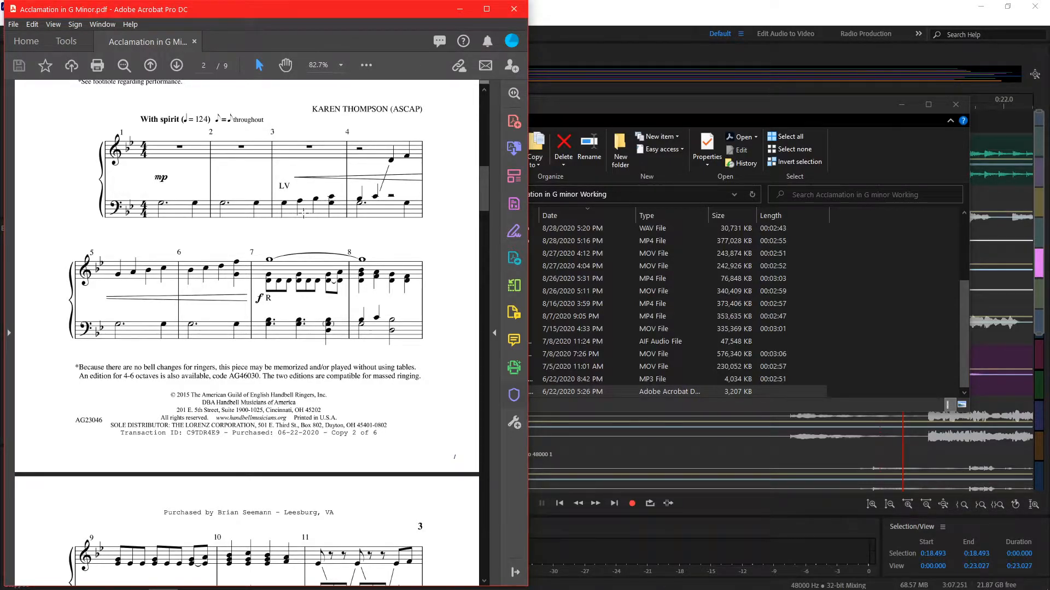
pyautogui.click(908, 105)
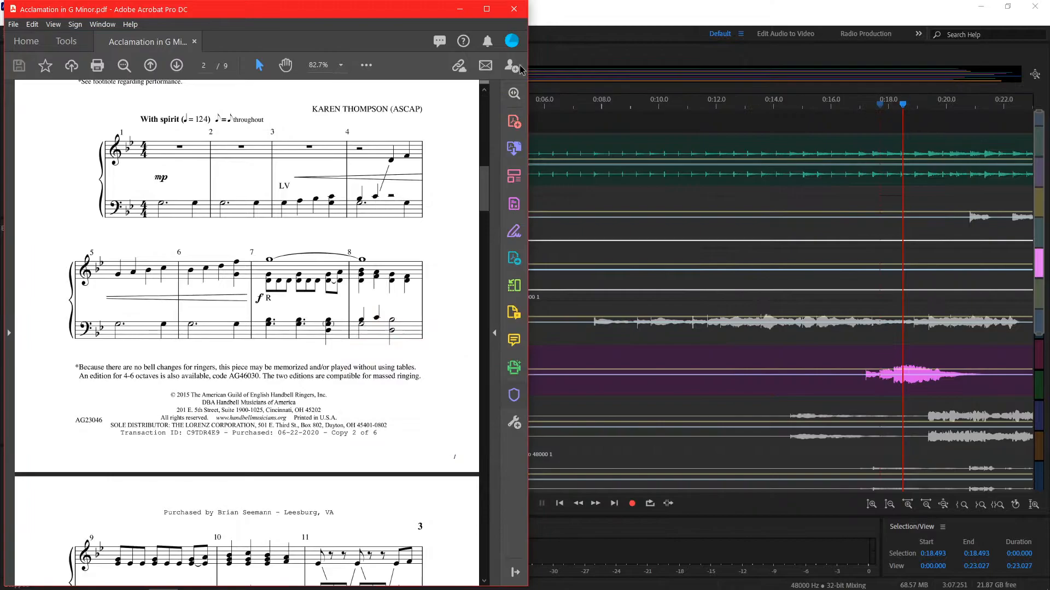
pyautogui.click(461, 9)
# Scrub the click track alone to mark P4's entry beat at 0:12.605 with the playhead, and solo P4 again.
pyautogui.click(336, 356)
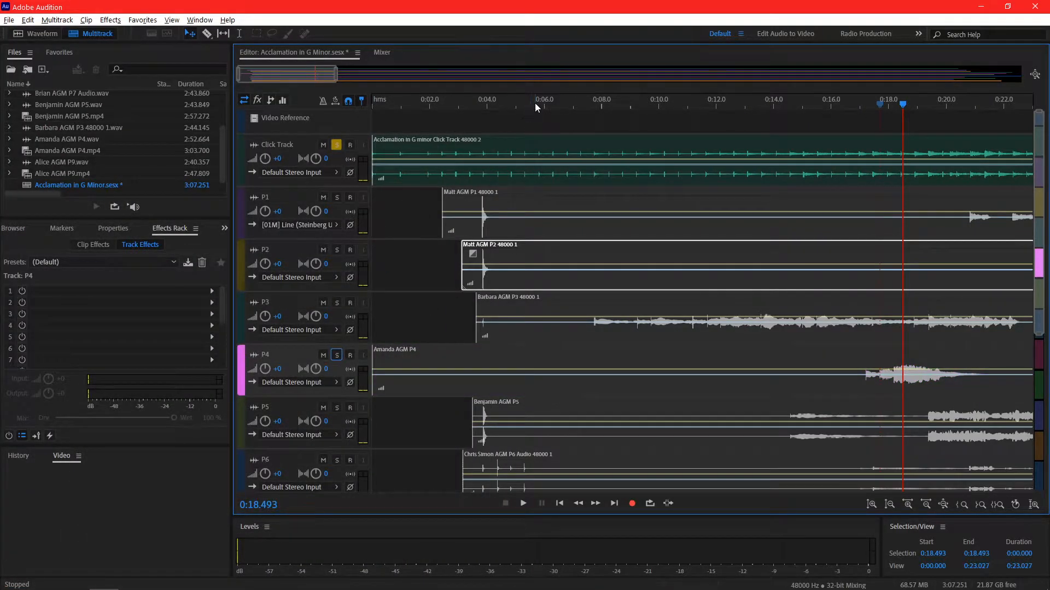
pyautogui.moveTo(579, 104); pyautogui.dragTo(709, 108)
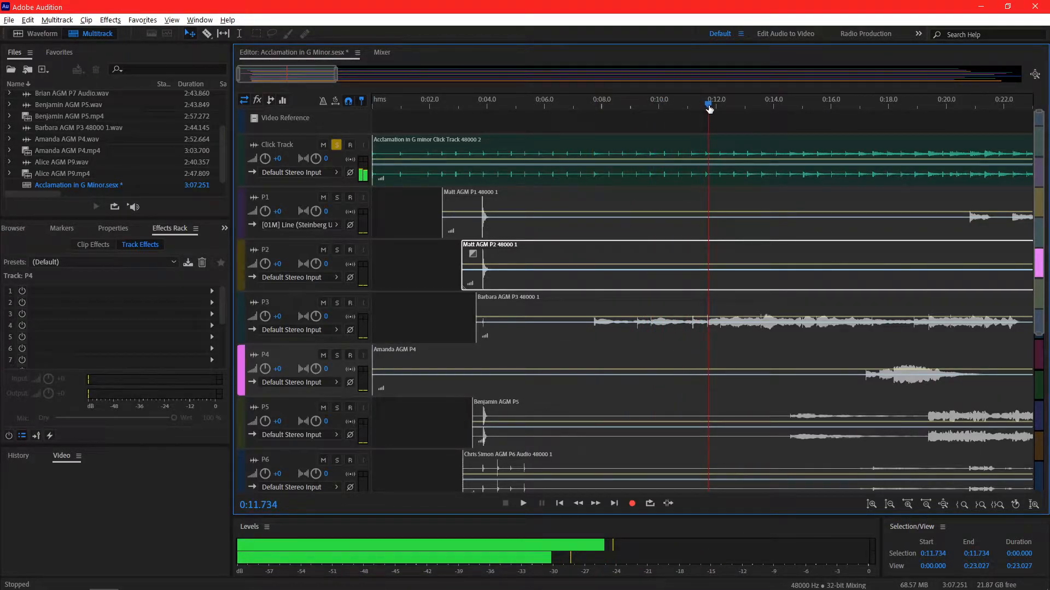
pyautogui.moveTo(708, 107); pyautogui.dragTo(735, 110)
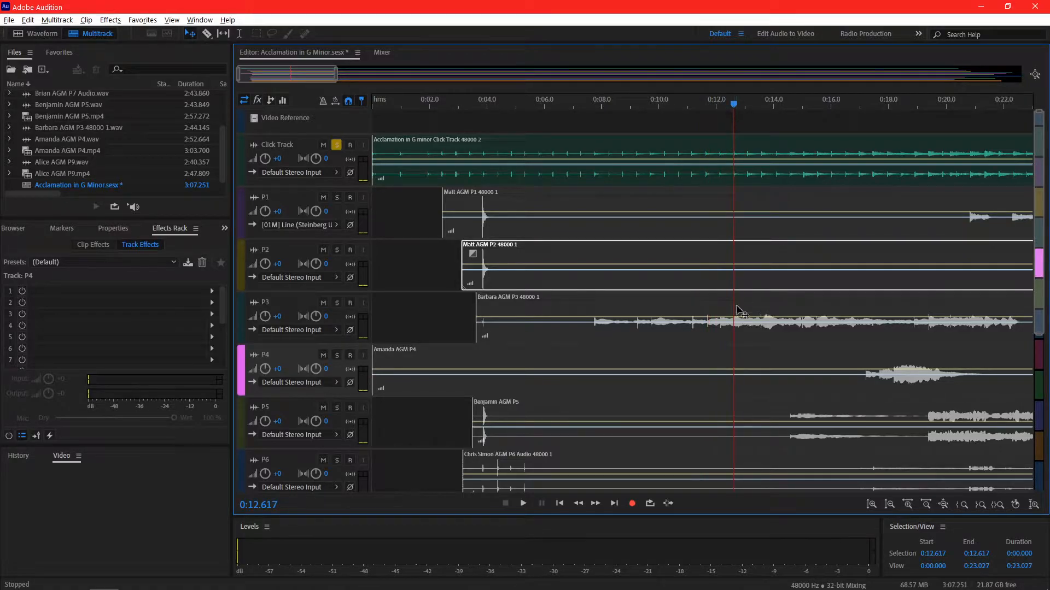
pyautogui.click(336, 356)
pyautogui.moveTo(236, 76); pyautogui.dragTo(264, 76)
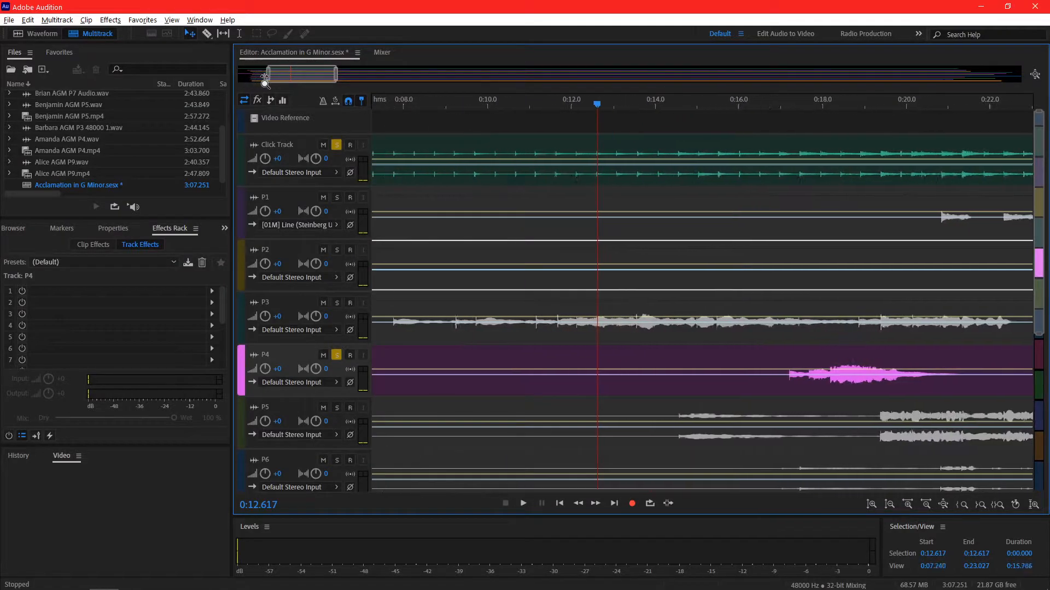
pyautogui.moveTo(336, 75); pyautogui.dragTo(308, 75)
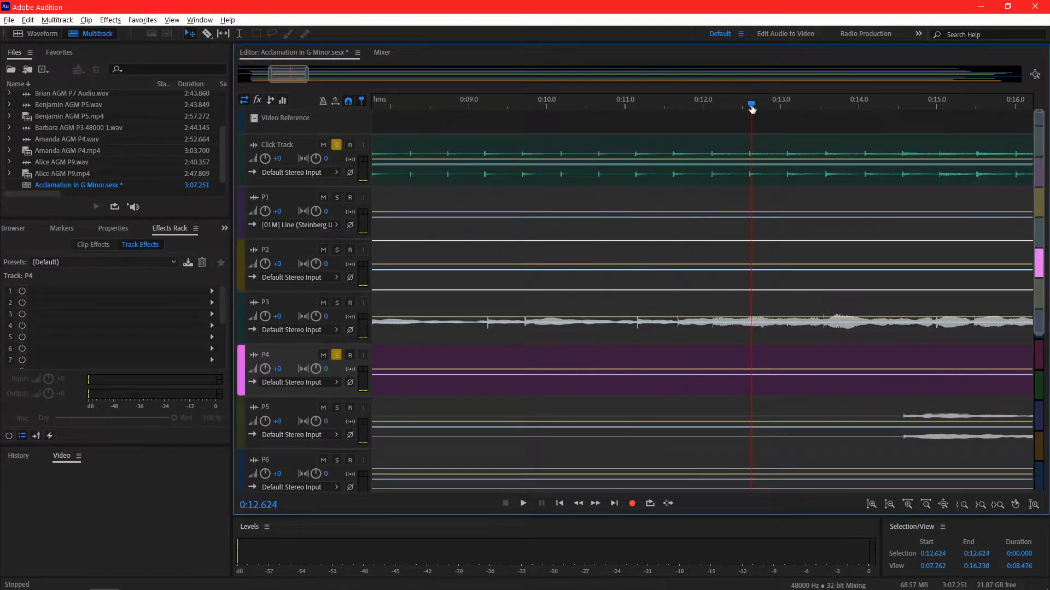
pyautogui.moveTo(752, 106); pyautogui.dragTo(750, 107)
# Delete the silence from 0:12.605 to 0:17.193 in the P4 recording's waveform and return to the multitrack session.
pyautogui.doubleClick(787, 391)
pyautogui.moveTo(314, 78); pyautogui.dragTo(332, 78)
pyautogui.moveTo(519, 304); pyautogui.dragTo(784, 301)
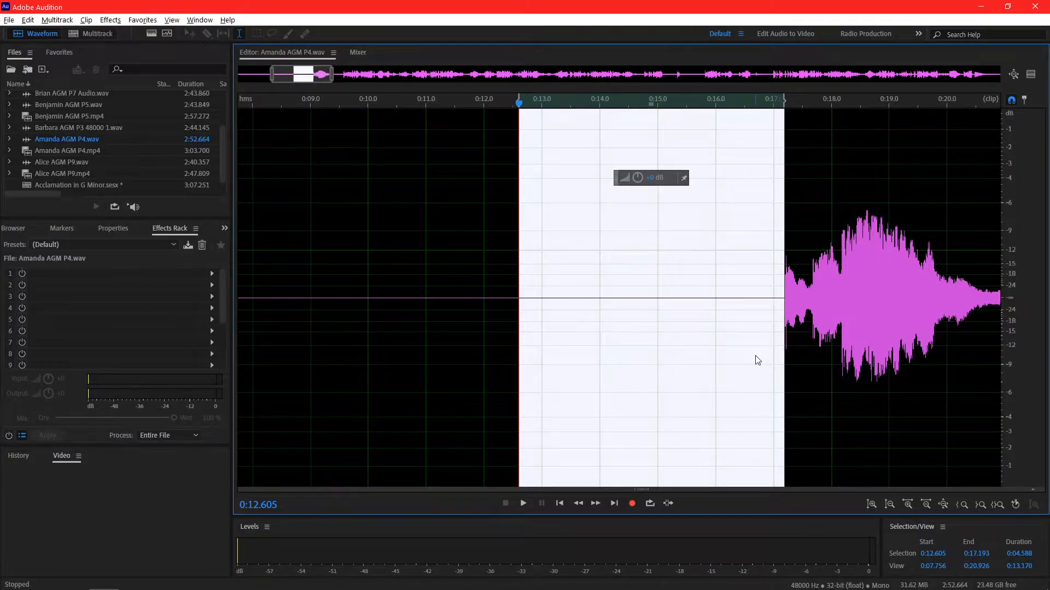
pyautogui.press('Delete')
pyautogui.press('Return')
pyautogui.click(459, 341)
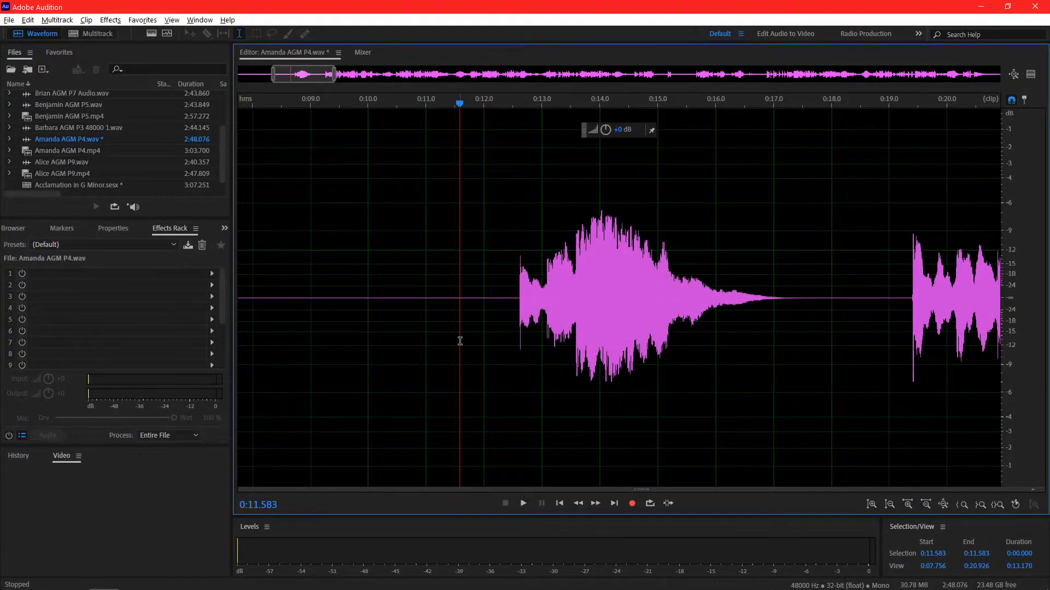
pyautogui.press('8')
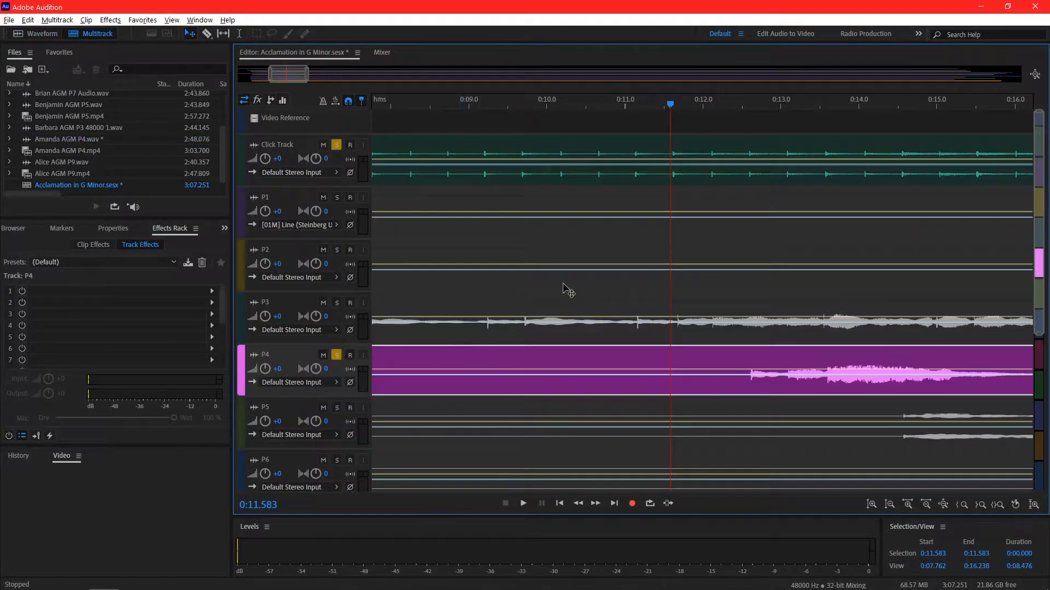
# Play the soloed P4 and click tracks from 0:08.351 to check P4's new entry, and solo P3 alongside them.
pyautogui.click(417, 104)
pyautogui.press('space')
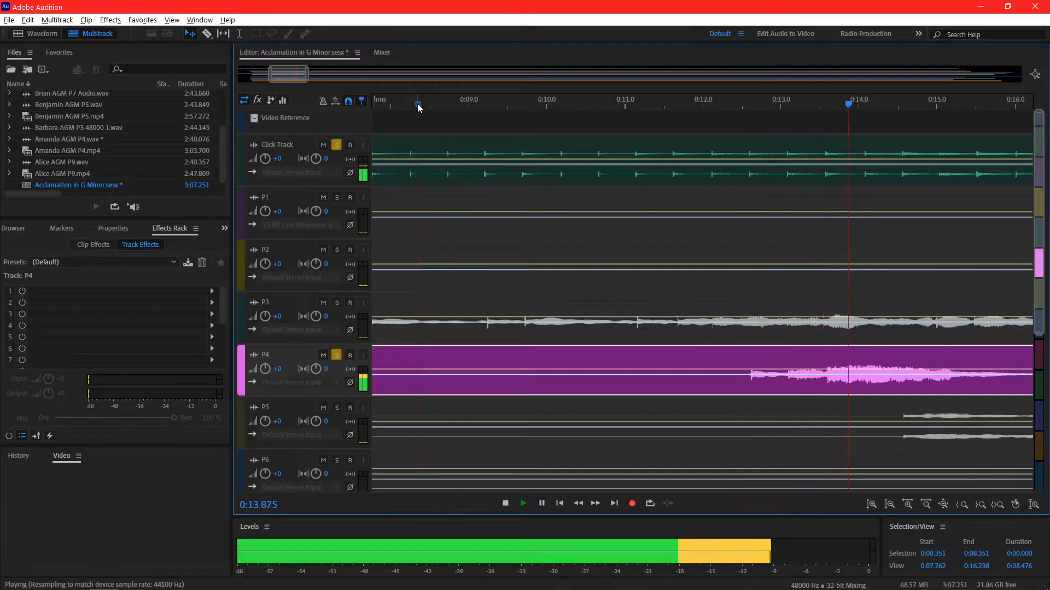
pyautogui.click(336, 302)
pyautogui.click(290, 377)
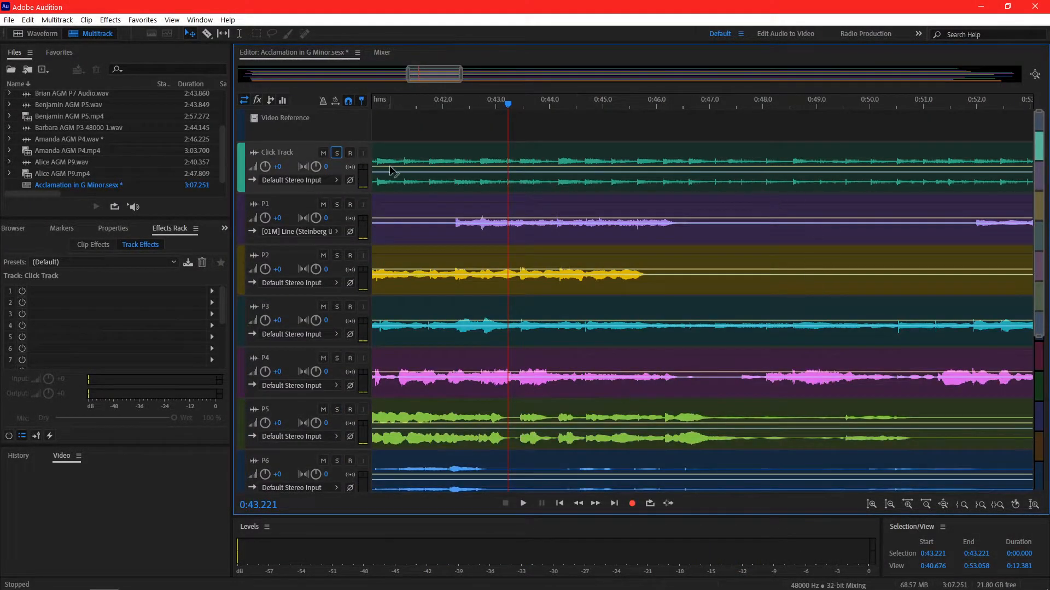
# Mute the click track and play all the parts together from 0:07.214 to hear how they line up.
pyautogui.click(323, 152)
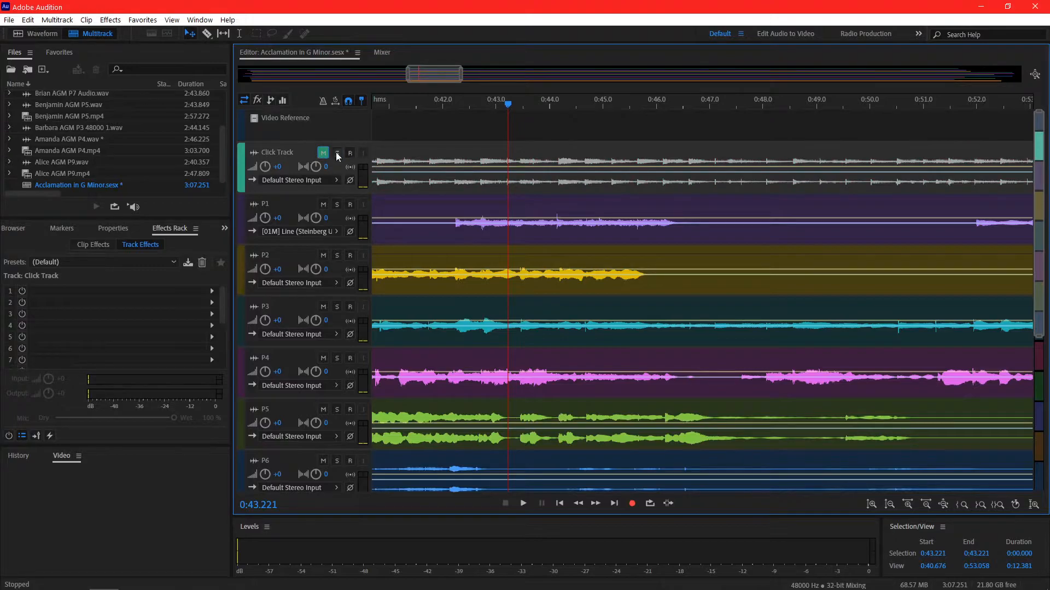
pyautogui.moveTo(418, 76); pyautogui.dragTo(257, 76)
pyautogui.click(676, 103)
pyautogui.press('space')
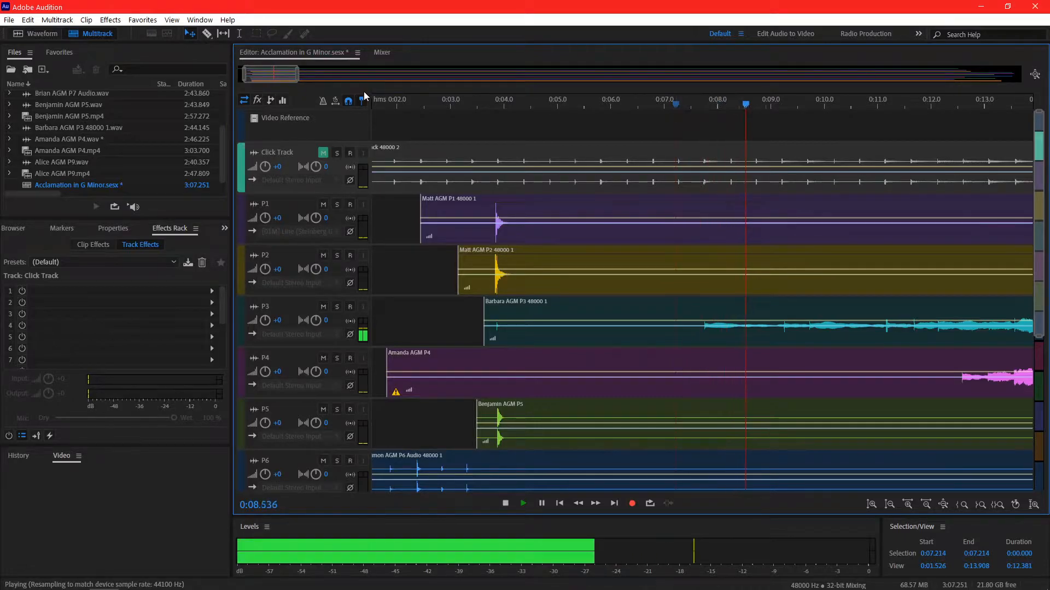
pyautogui.scroll(-1, 302, 321)
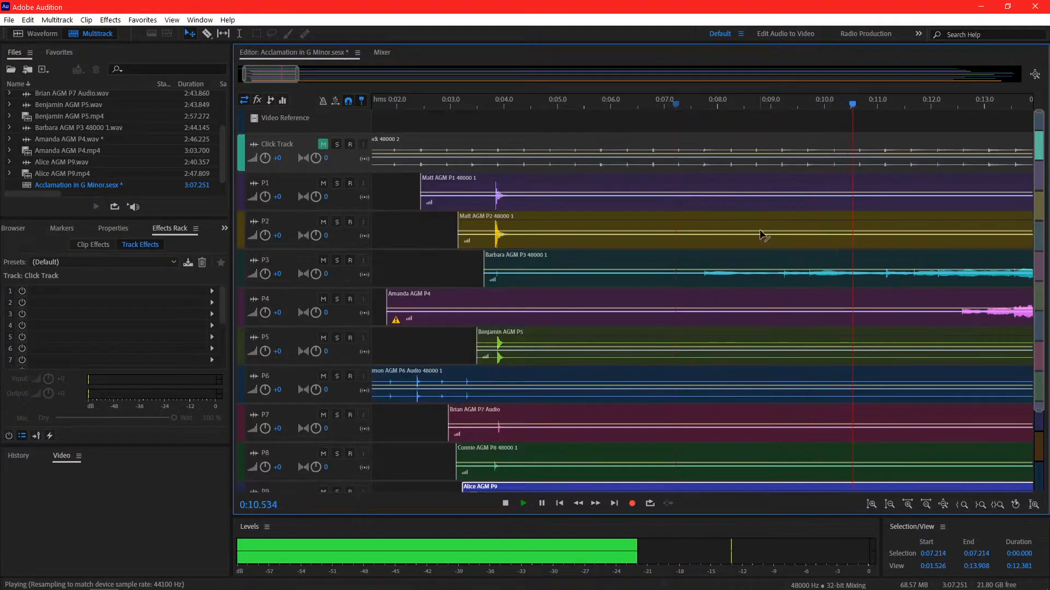
pyautogui.scroll(-2, 1041, 206)
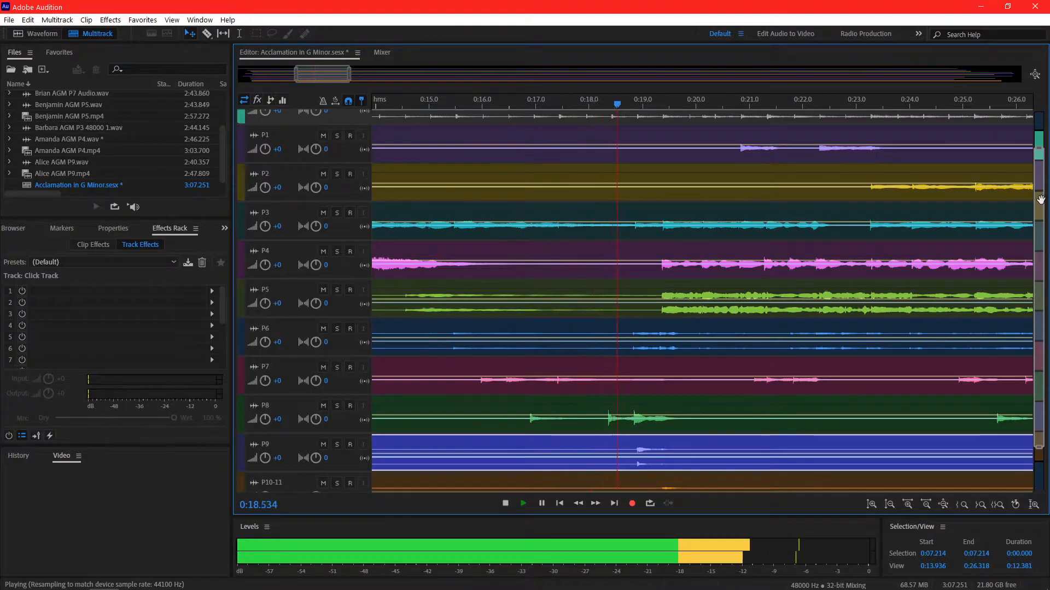
pyautogui.click(505, 504)
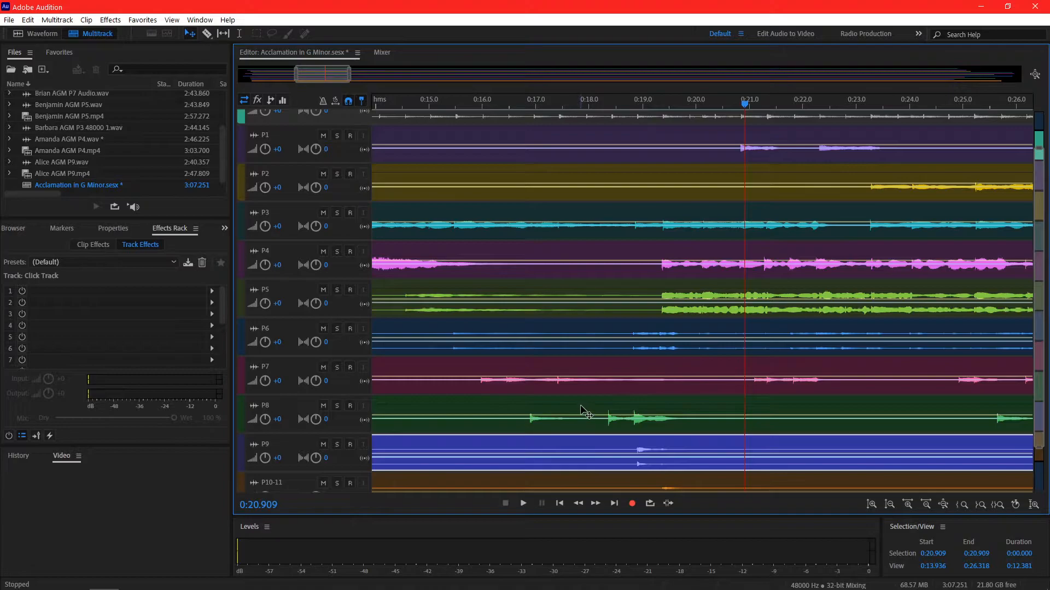
# Mark 0:17.939 in the session and delete the gap from there to 0:18.353 before the second note in the P8 recording.
pyautogui.click(579, 104)
pyautogui.moveTo(579, 107); pyautogui.dragTo(586, 109)
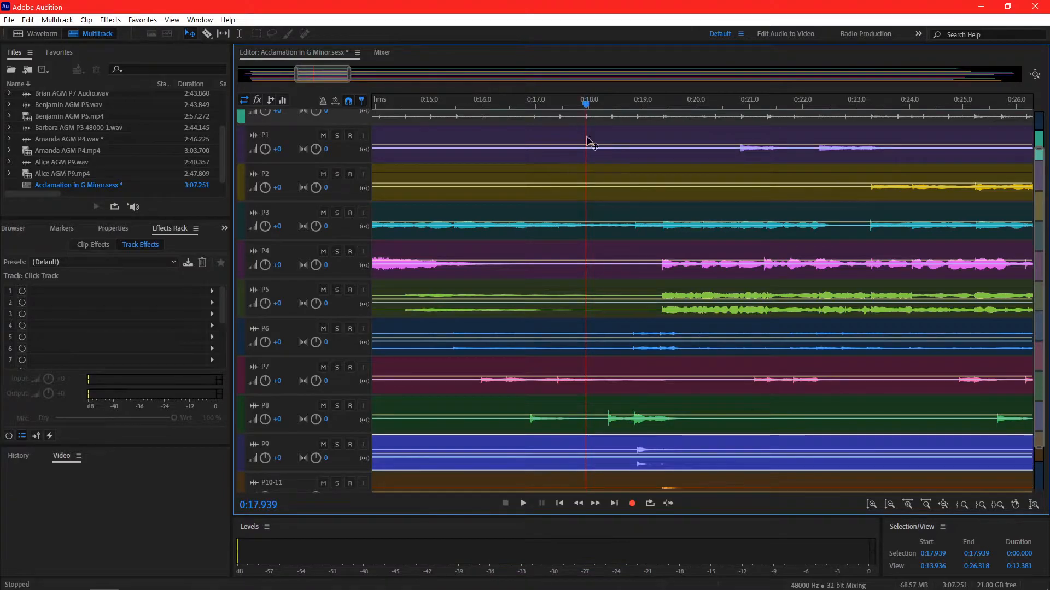
pyautogui.doubleClick(601, 416)
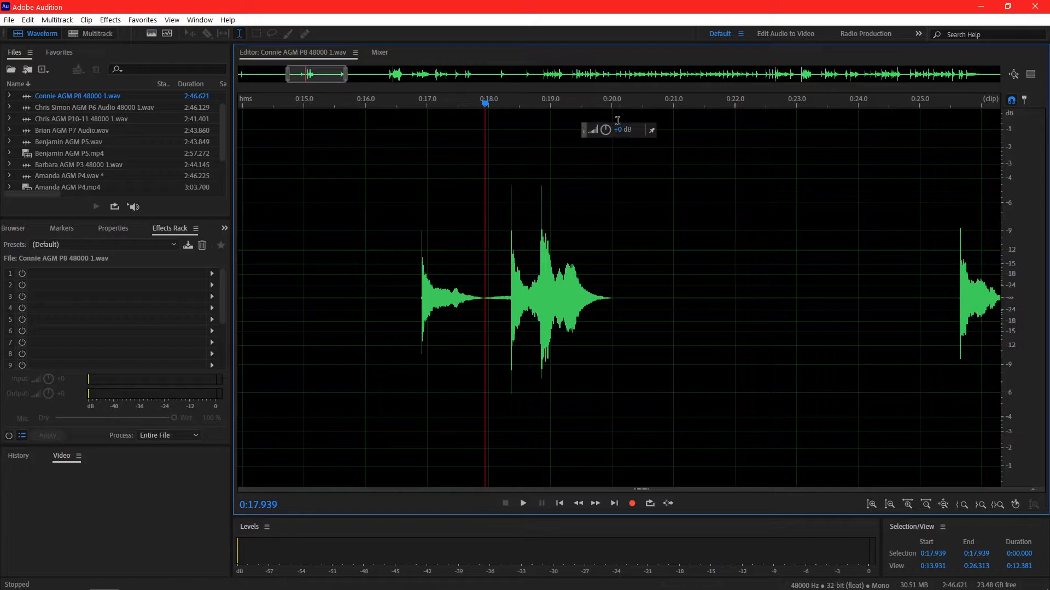
pyautogui.moveTo(345, 74); pyautogui.dragTo(316, 75)
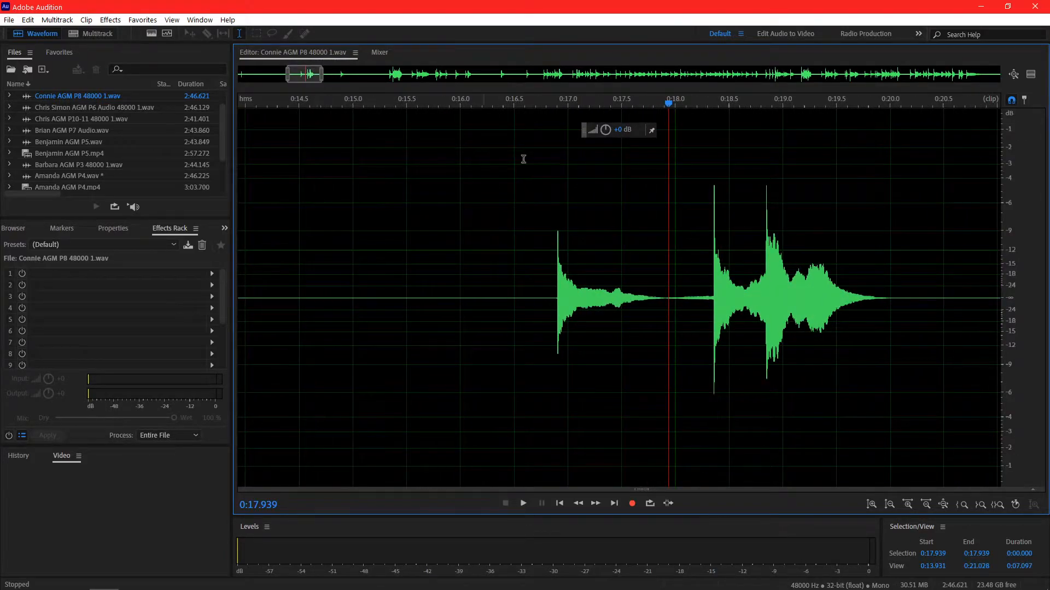
pyautogui.keyDown('shift'); pyautogui.click(713, 297); pyautogui.keyUp('shift')
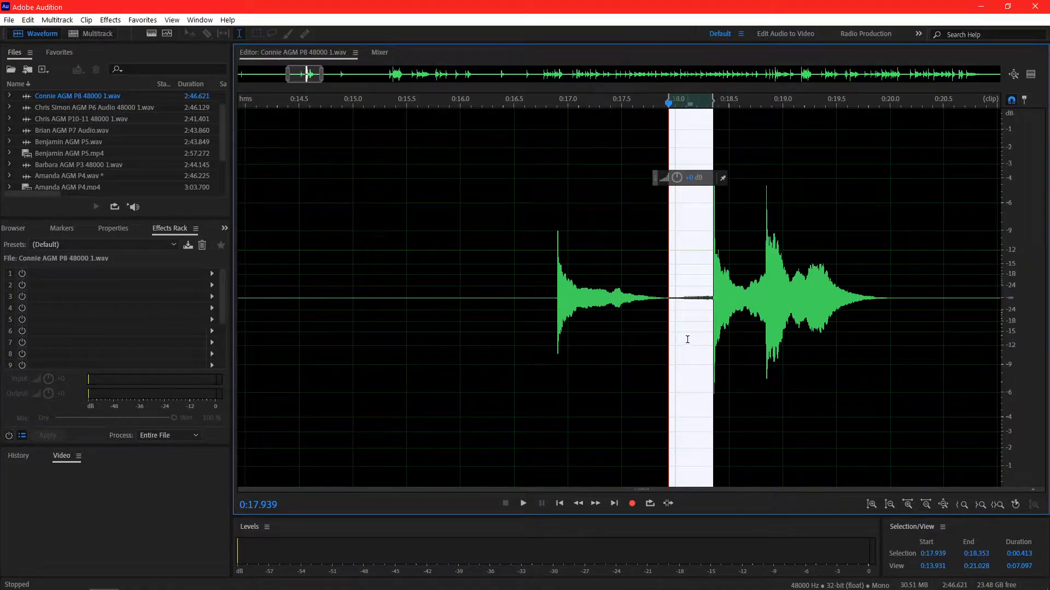
pyautogui.press('Delete')
pyautogui.click(585, 329)
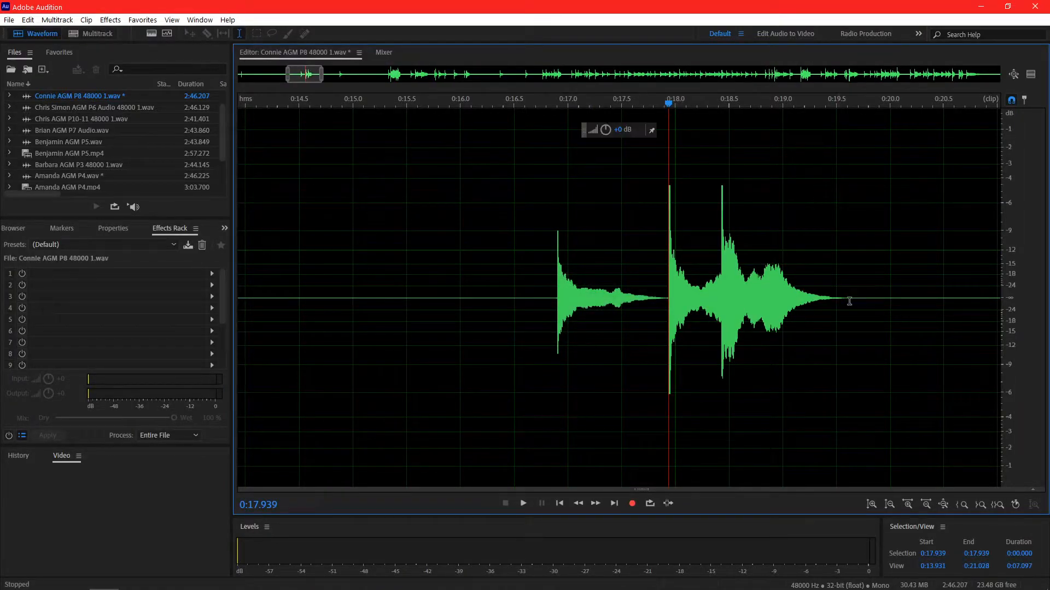
# Insert 0:00.413 of silence at 0:20.500 in the P8 recording, after its third note has faded.
pyautogui.rightClick(966, 303)
pyautogui.press('Escape')
pyautogui.click(955, 297)
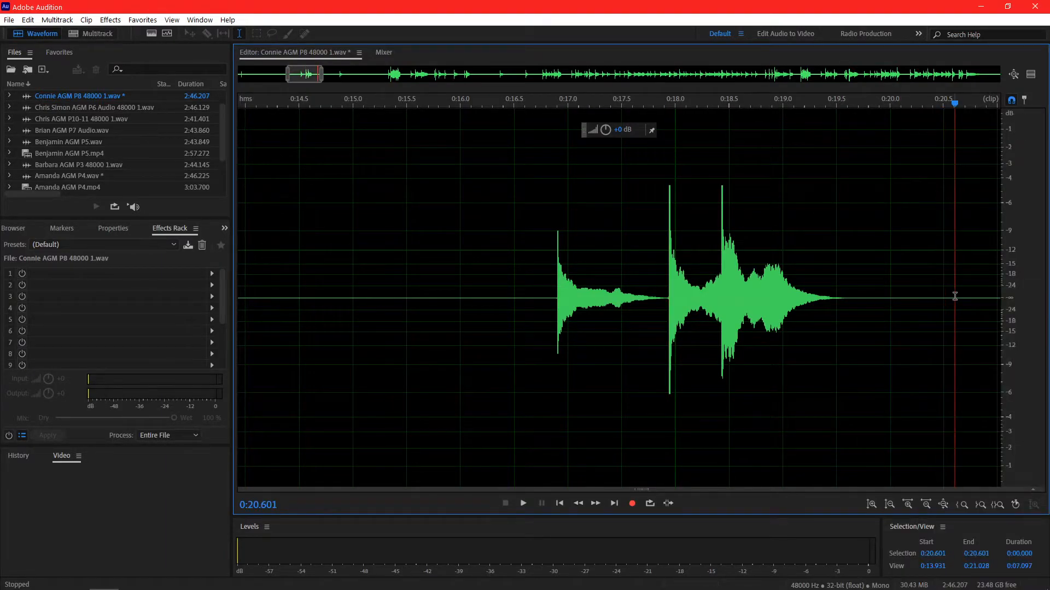
pyautogui.click(945, 297)
pyautogui.click(26, 20)
pyautogui.moveTo(12, 22)
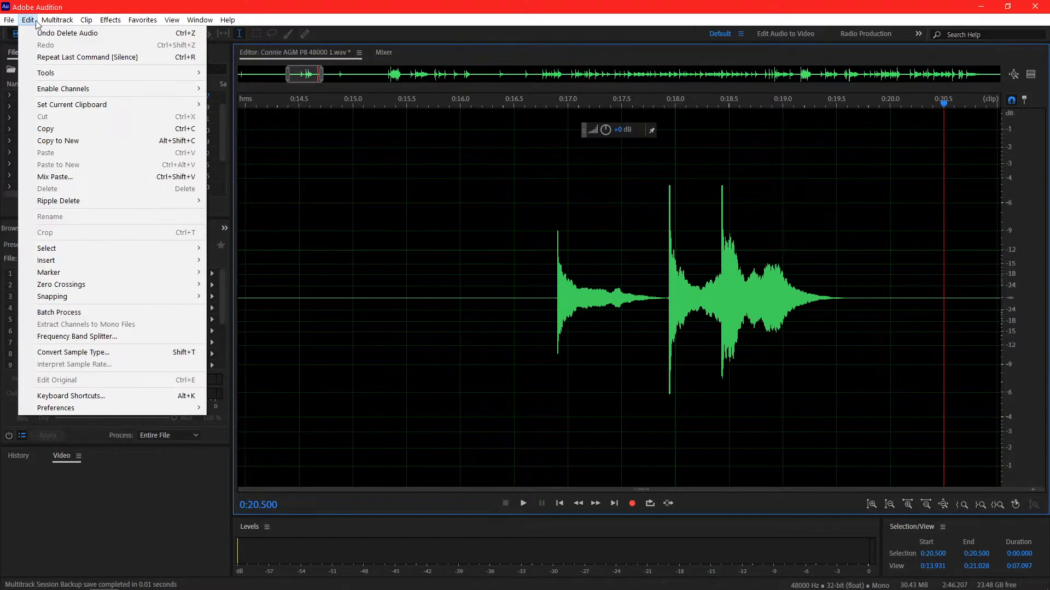
pyautogui.moveTo(70, 261)
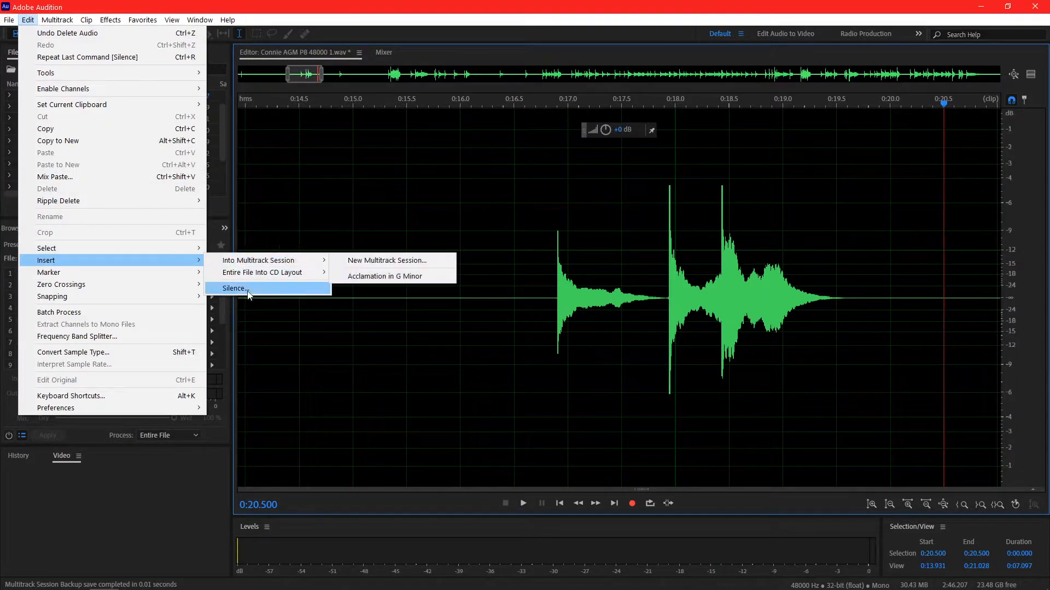
pyautogui.click(246, 290)
pyautogui.moveTo(508, 292); pyautogui.dragTo(495, 292)
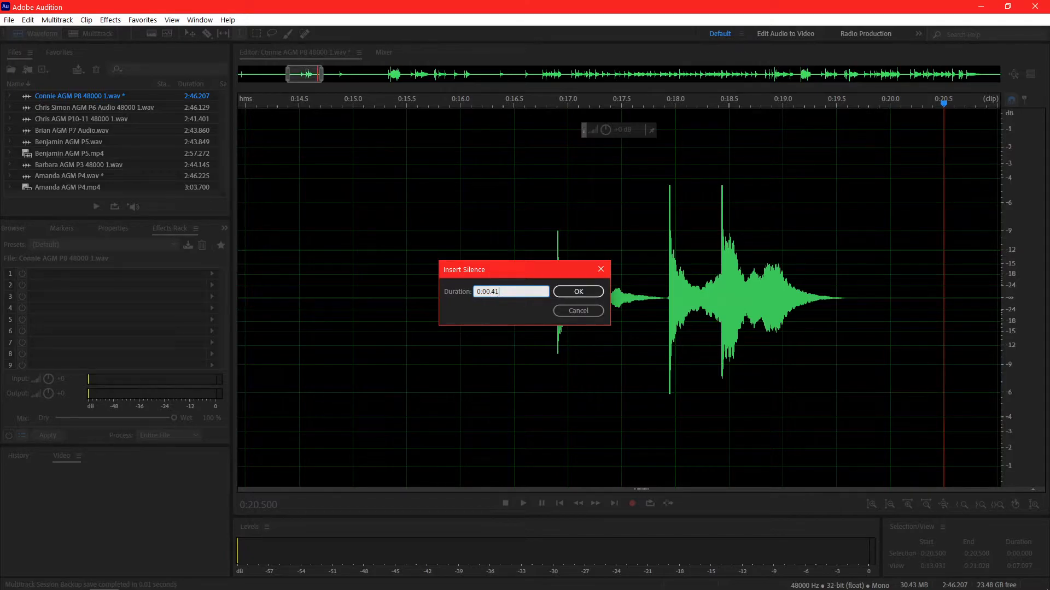
pyautogui.click(583, 296)
pyautogui.click(586, 328)
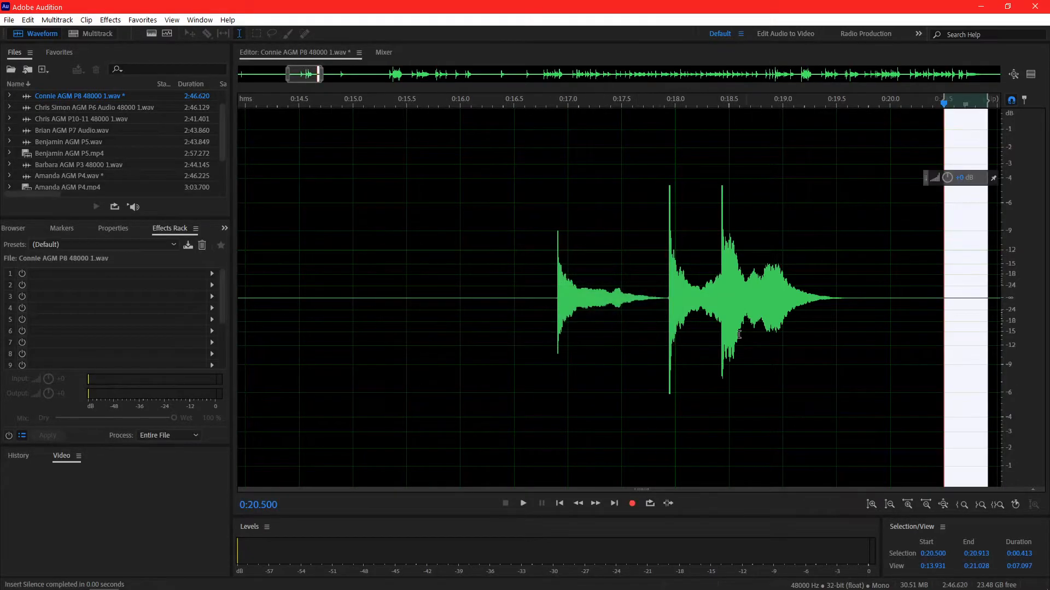
# Play the edited P8 recording from 0:16.572 to check its note spacing, and return to the multitrack session.
pyautogui.click(522, 321)
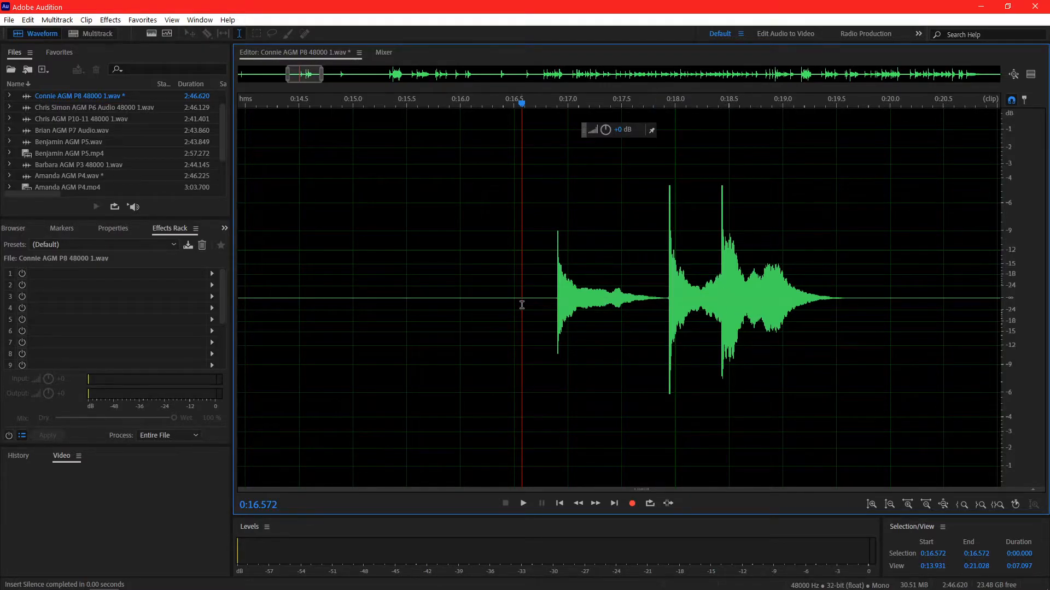
pyautogui.press('space')
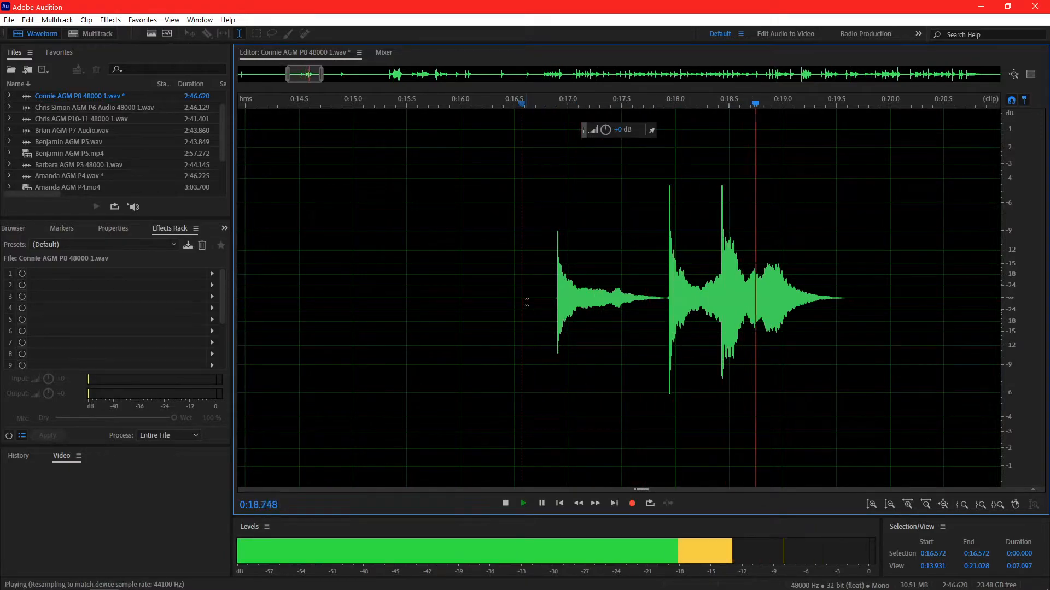
pyautogui.press('8')
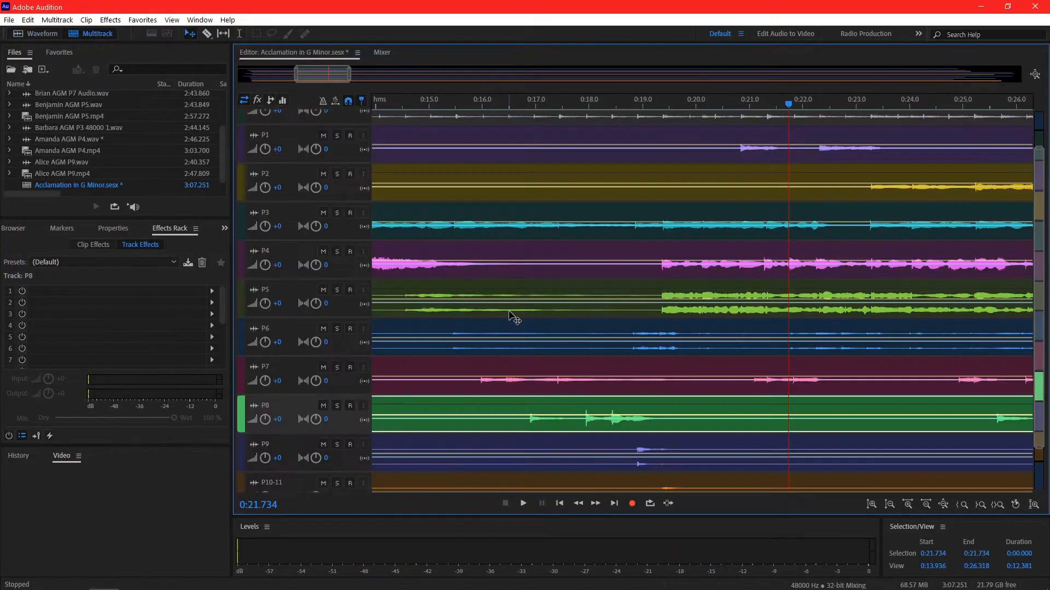
# Play the session from 0:15.056 to hear the corrected P8 notes together with the other parts.
pyautogui.click(432, 102)
pyautogui.press('space')
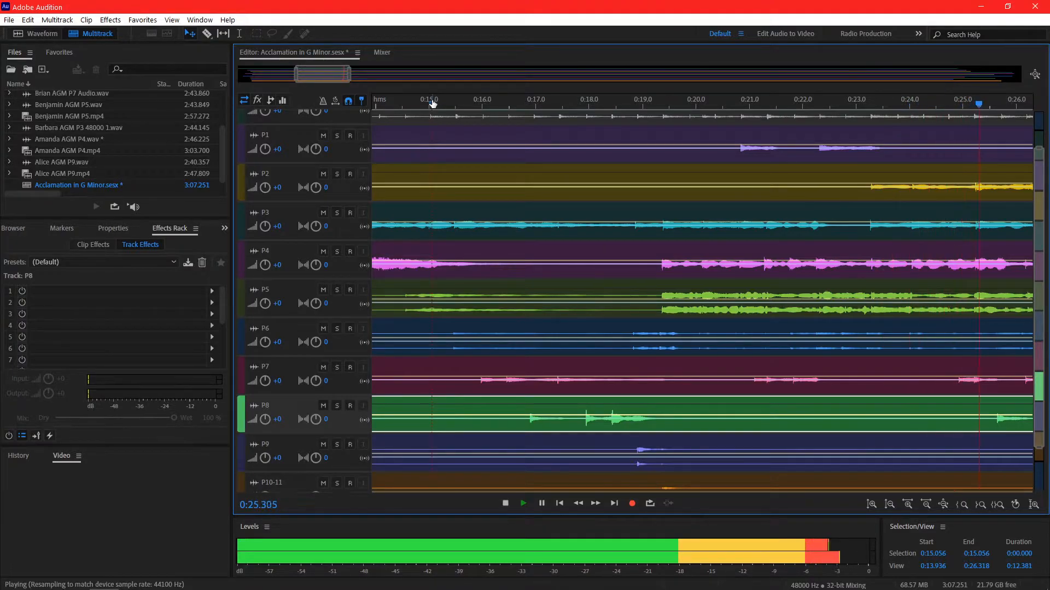
pyautogui.press('space')
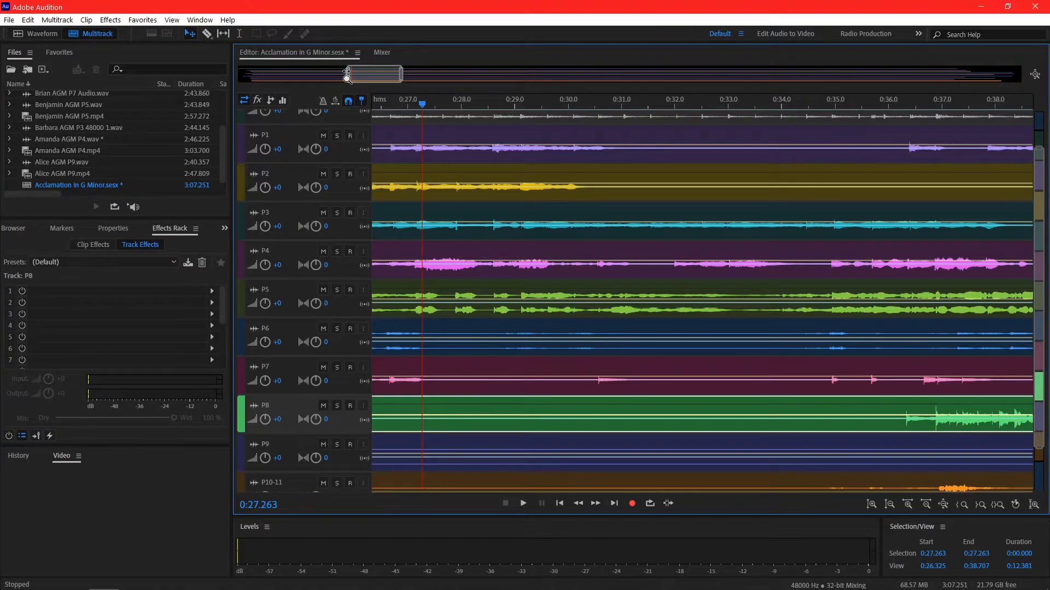
# Open the P1 recording and apply the Amplify effect to the entire file.
pyautogui.moveTo(347, 72); pyautogui.dragTo(247, 81)
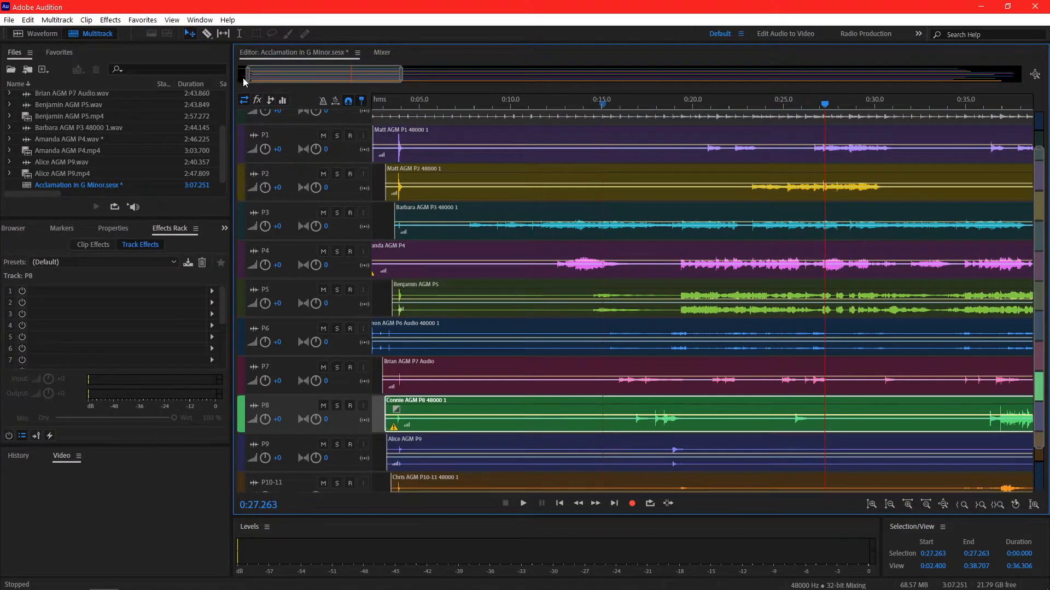
pyautogui.doubleClick(530, 136)
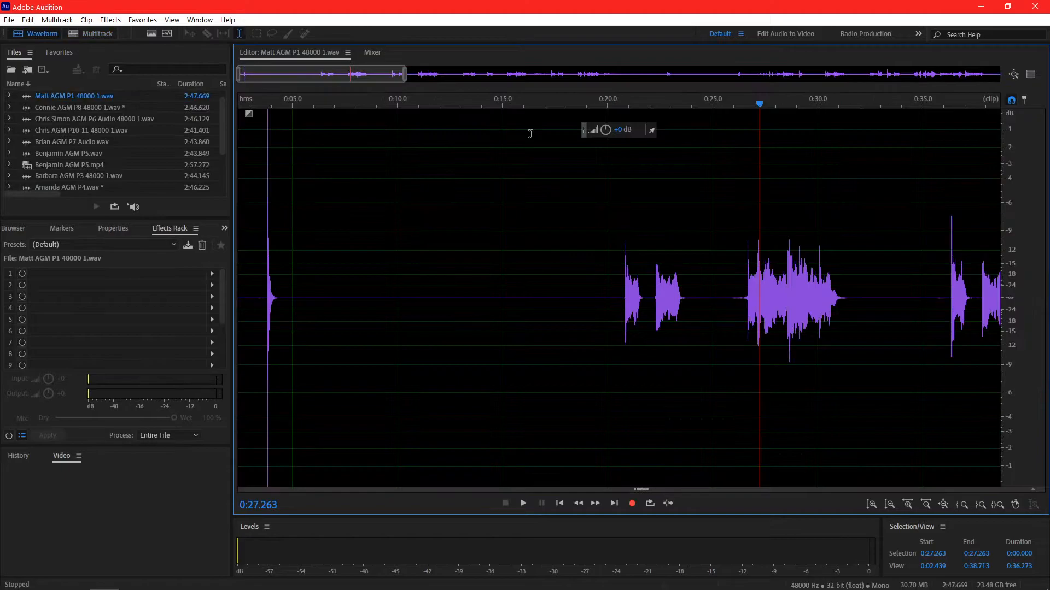
pyautogui.moveTo(369, 82); pyautogui.dragTo(401, 79)
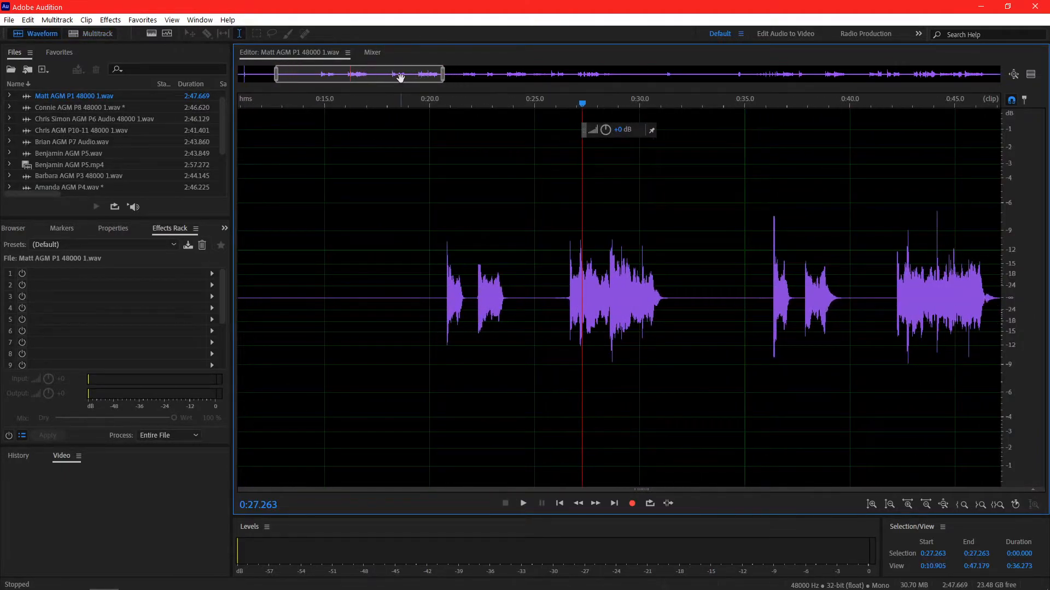
pyautogui.hotkey('ctrl', 'a')
pyautogui.click(110, 19)
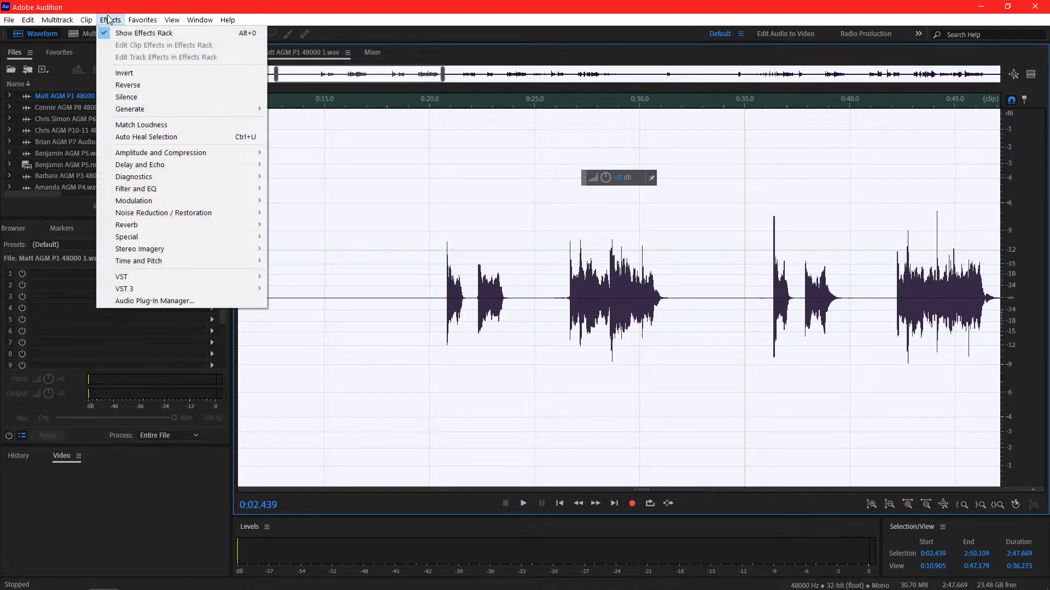
pyautogui.moveTo(257, 154)
pyautogui.click(363, 154)
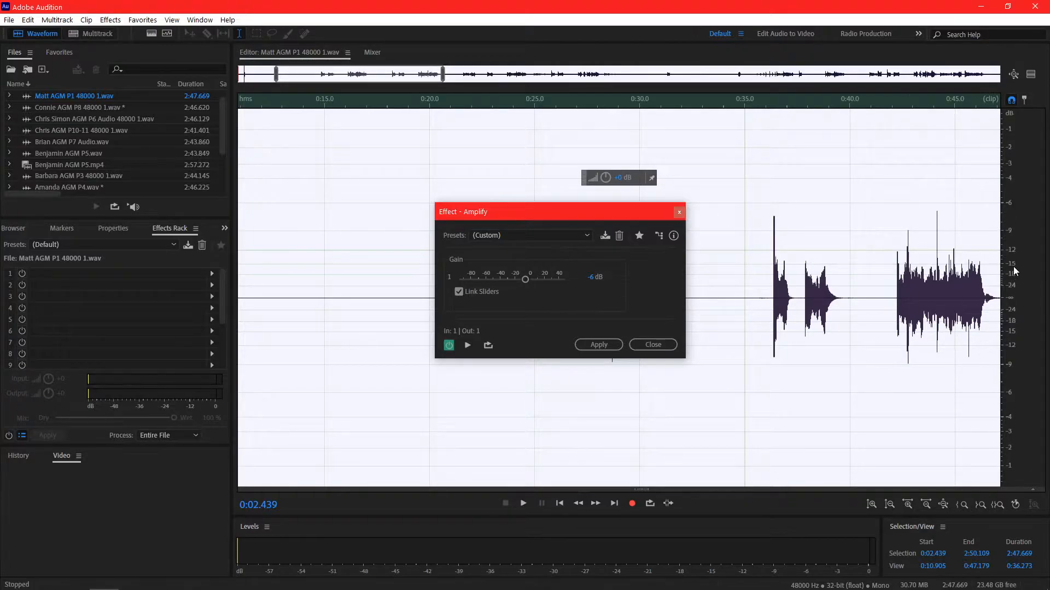
pyautogui.click(600, 276)
pyautogui.click(601, 344)
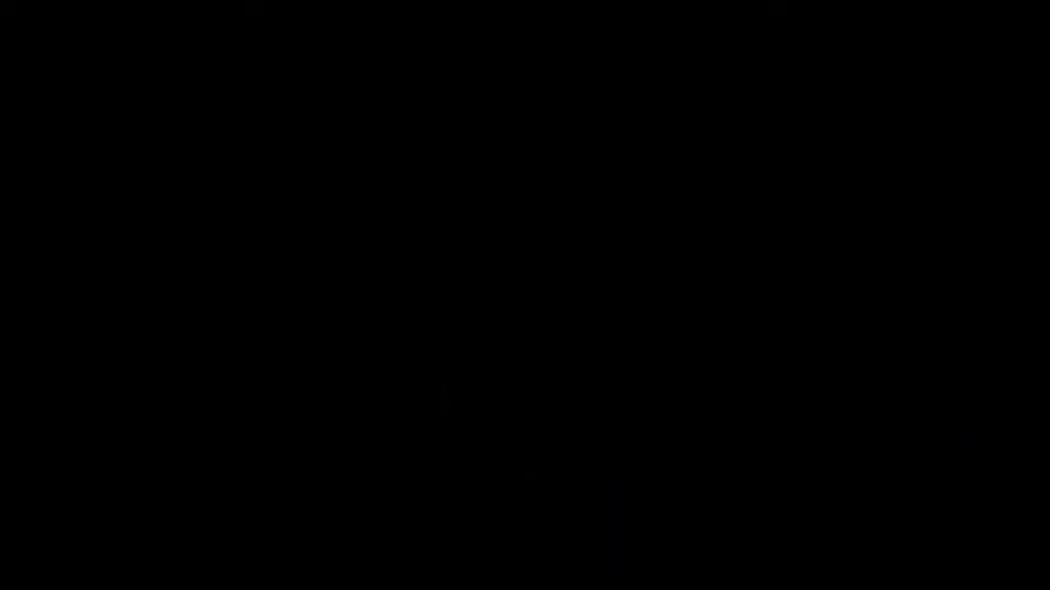
# Stop the playback, place the playhead at 0:10.723 and set the P4 track's volume to -3 dB.
pyautogui.press('space')
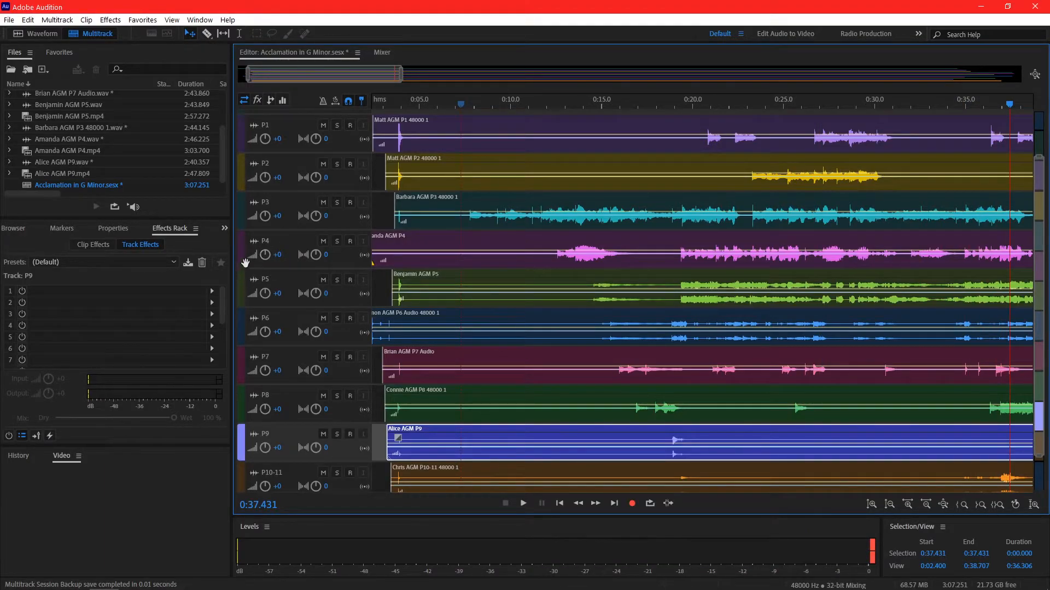
pyautogui.click(523, 104)
pyautogui.moveTo(265, 255); pyautogui.dragTo(263, 254)
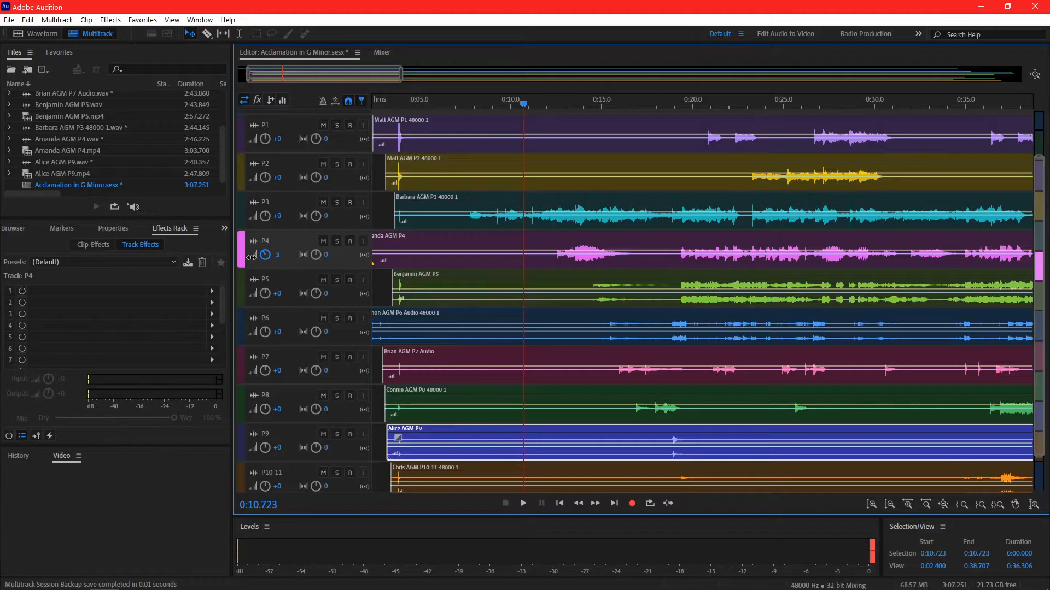
# Play the mix and balance the track volumes, setting P5 to -6 dB and P6 to +2 dB.
pyautogui.press('space')
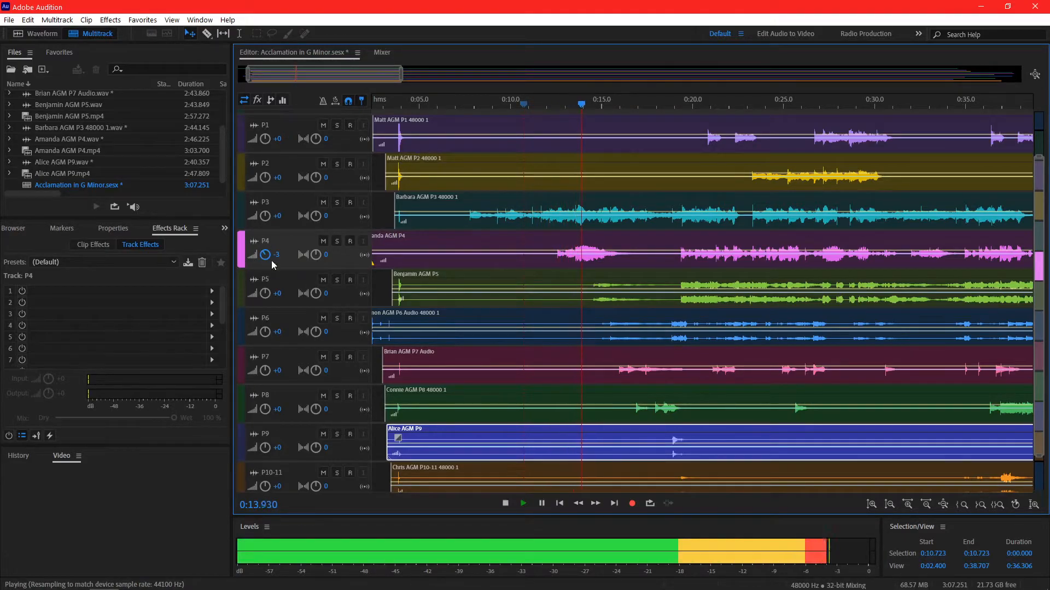
pyautogui.moveTo(267, 296); pyautogui.dragTo(285, 340)
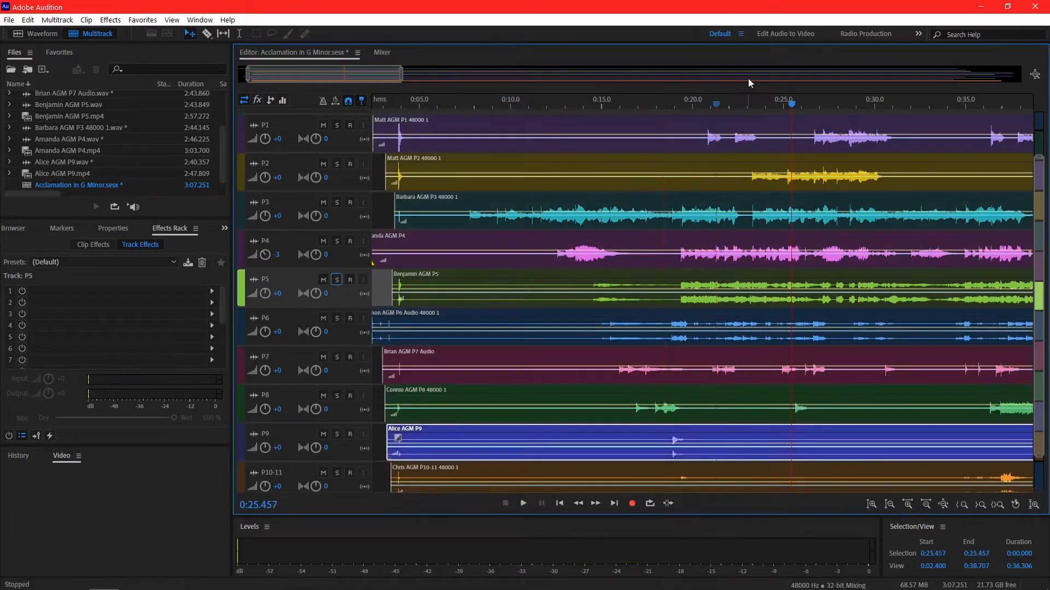
pyautogui.moveTo(278, 336); pyautogui.dragTo(278, 327)
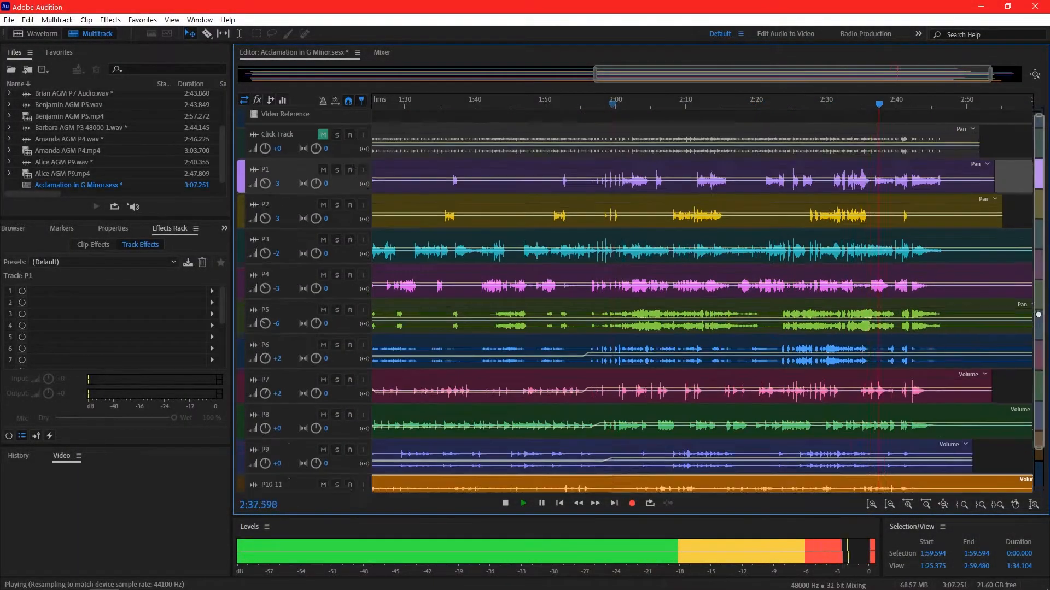
# Stop the playback near the end of the mix and save the session together with its edited recordings.
pyautogui.moveTo(1038, 314); pyautogui.dragTo(1039, 336)
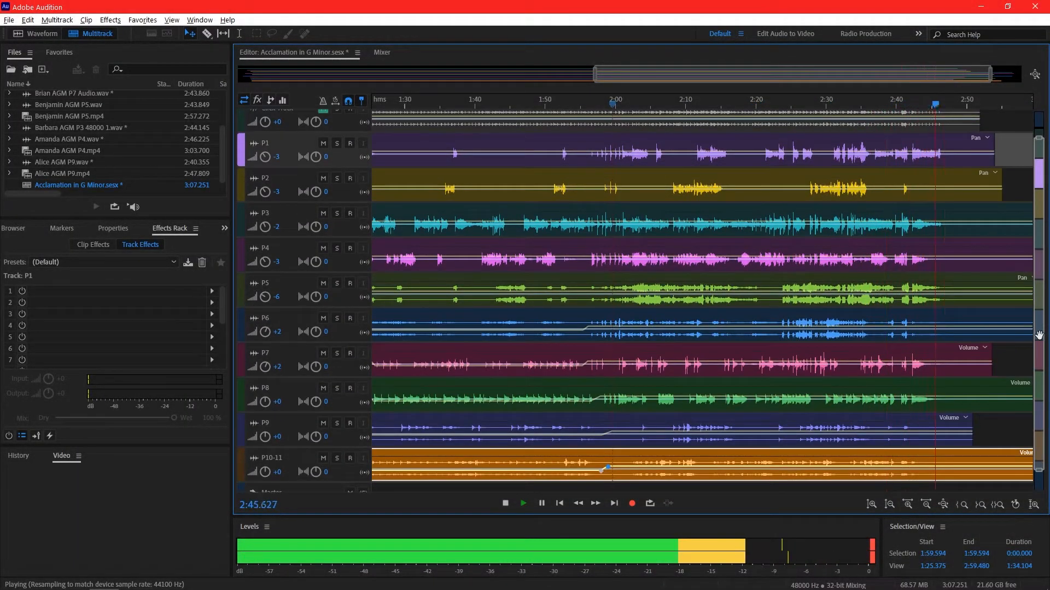
pyautogui.press('space')
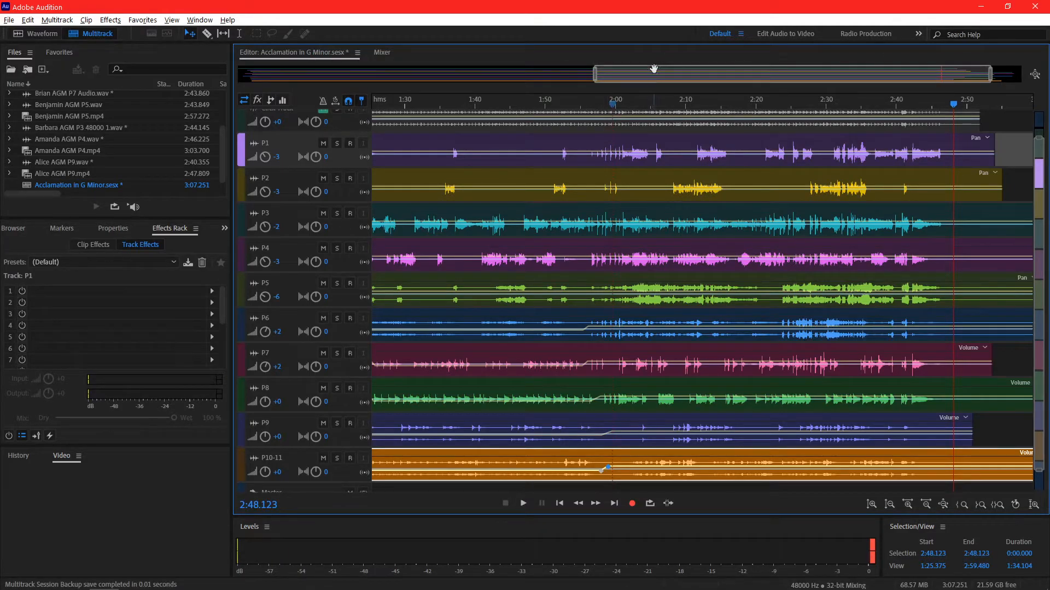
pyautogui.moveTo(656, 76); pyautogui.dragTo(298, 76)
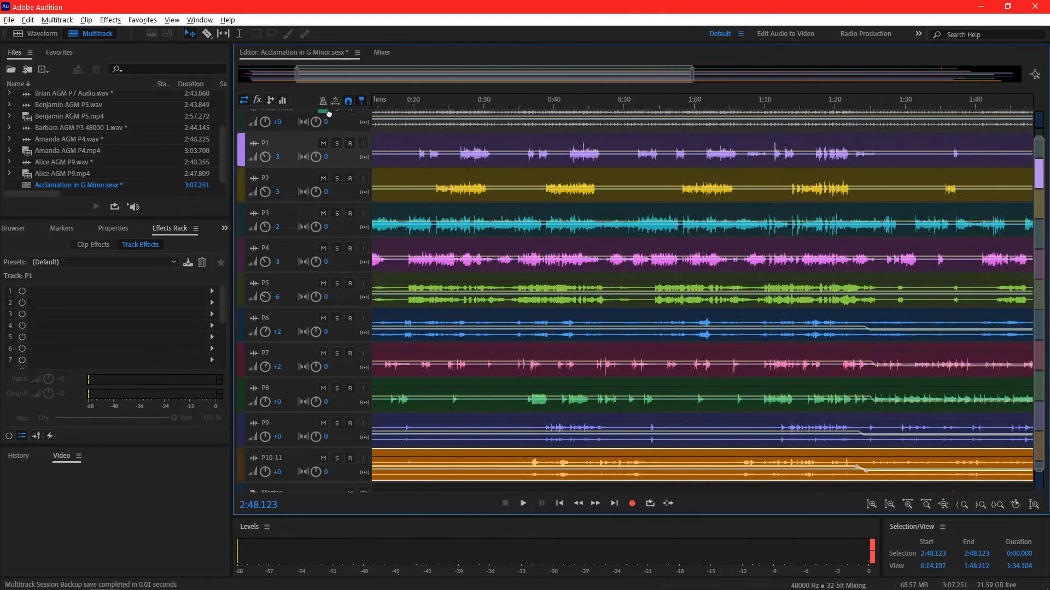
pyautogui.click(9, 20)
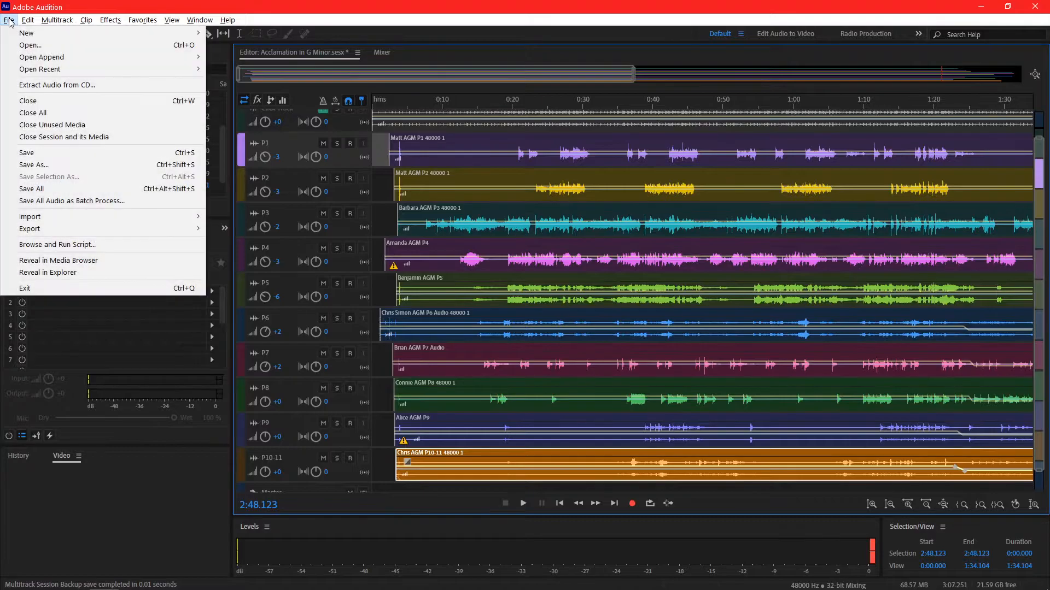
pyautogui.click(28, 155)
pyautogui.click(477, 316)
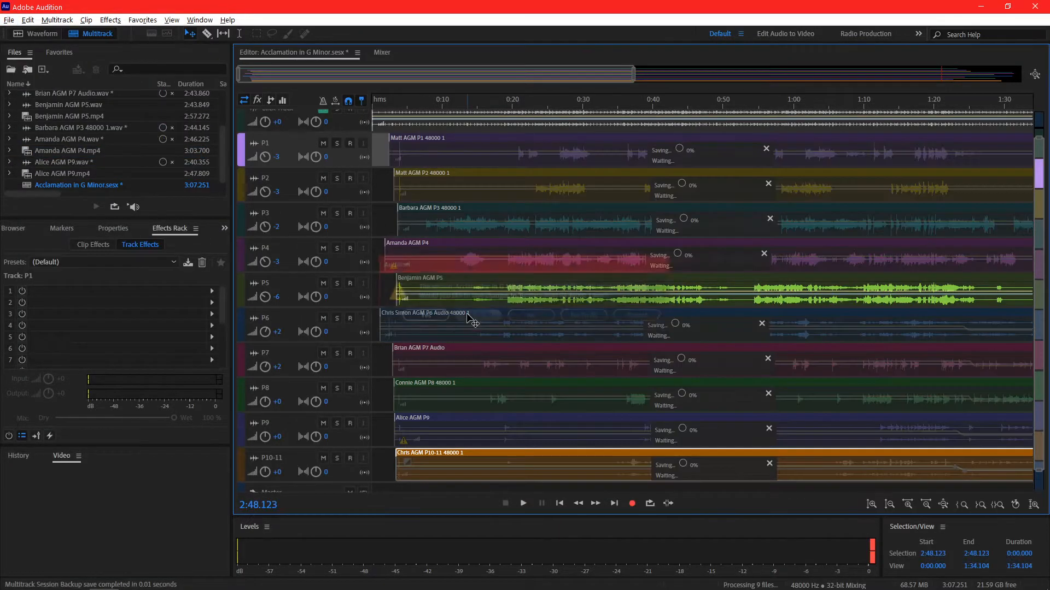
# Export a multitrack mixdown of the entire session as the Wave PCM file Acclamation in G Minor_mixdown.wav.
pyautogui.click(9, 20)
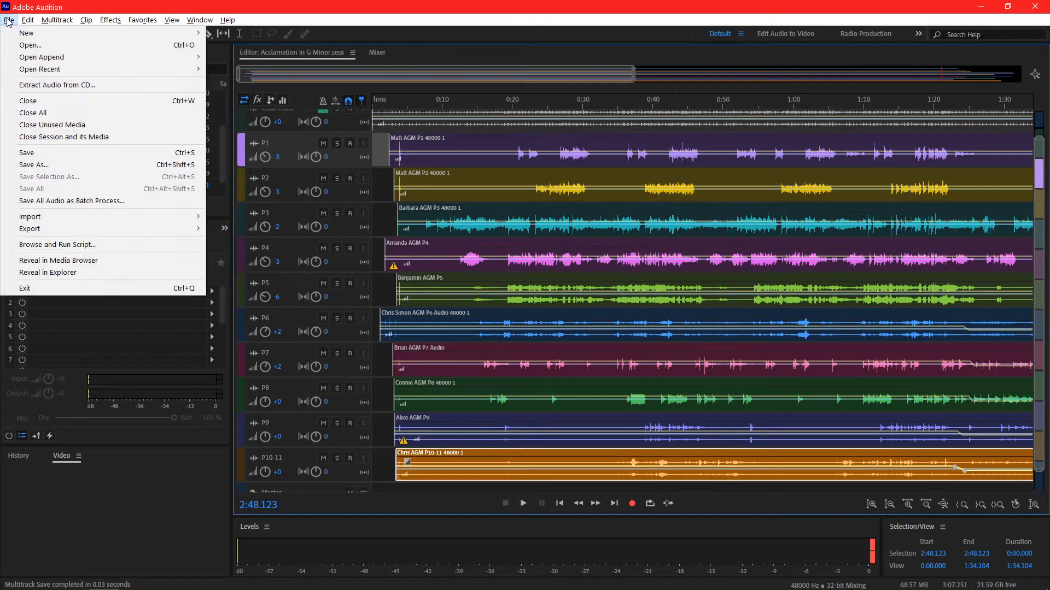
pyautogui.moveTo(115, 236)
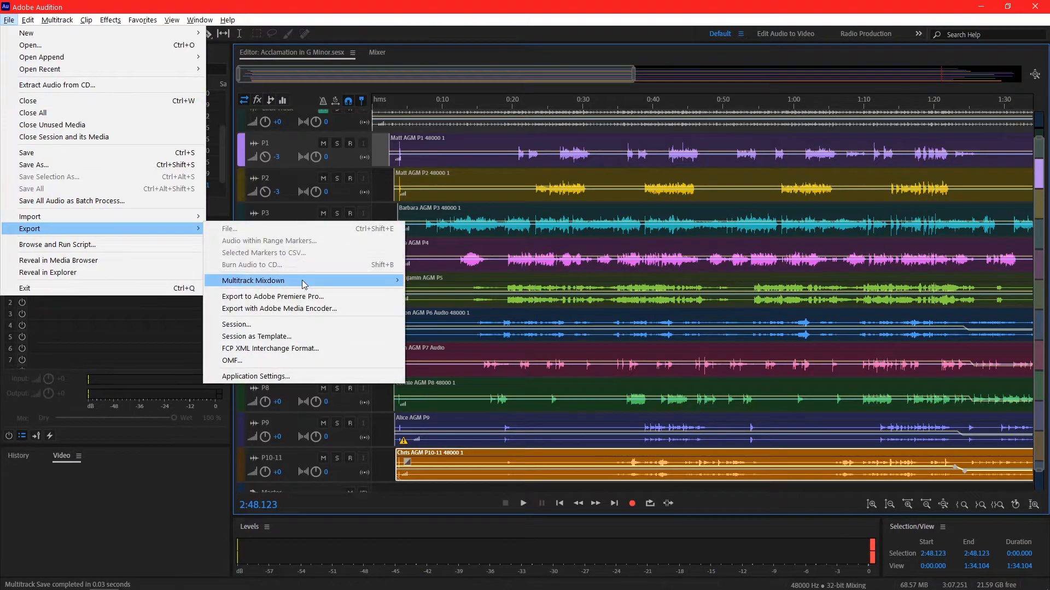
pyautogui.moveTo(350, 281)
pyautogui.click(446, 294)
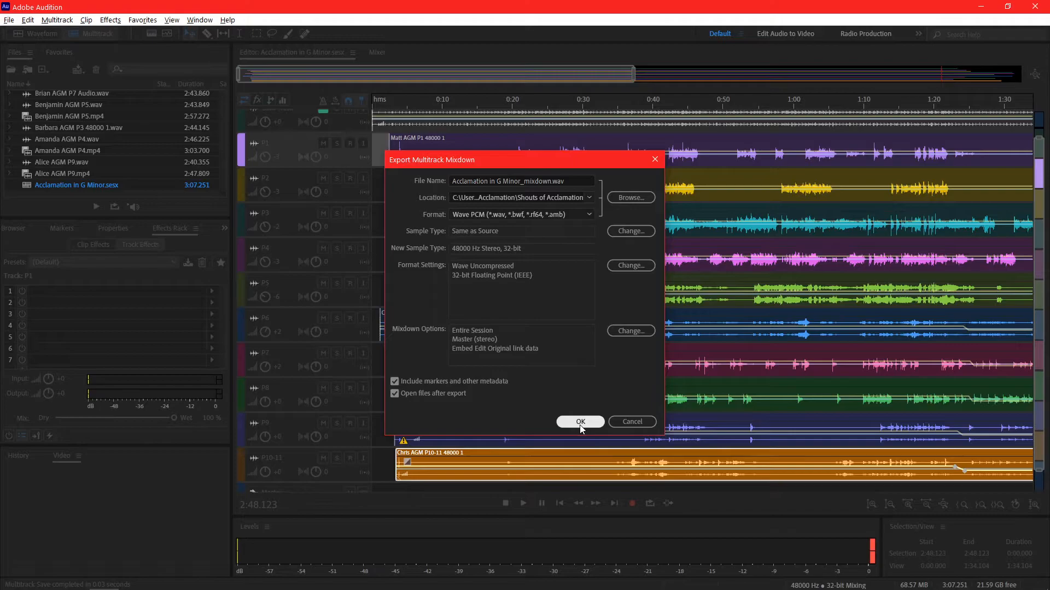
pyautogui.click(580, 423)
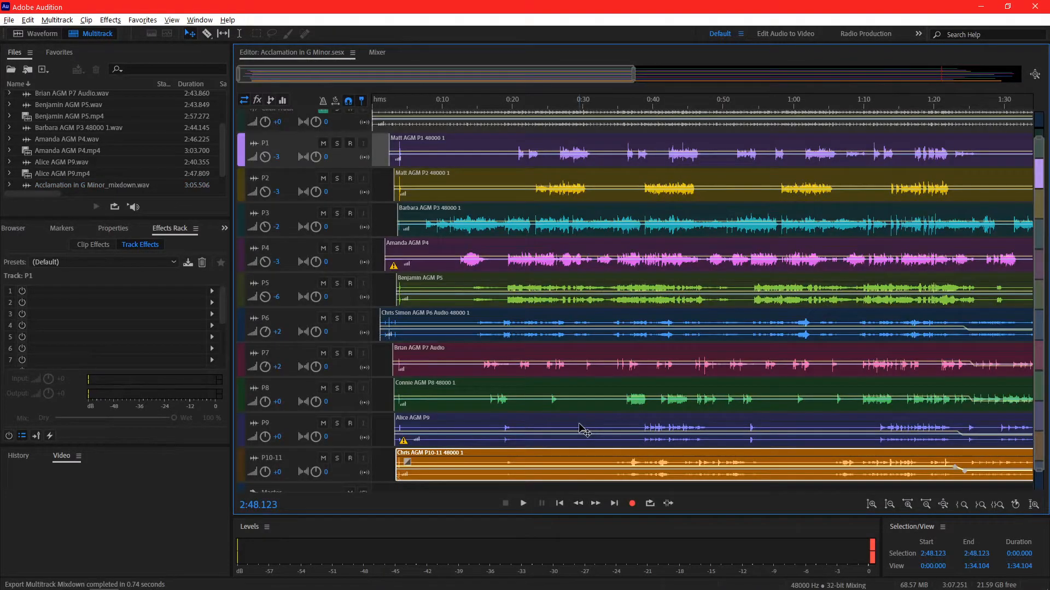
# Open Acclamation in G Minor_mixdown.wav and play it from 0:01.321 to check the exported mix.
pyautogui.doubleClick(107, 185)
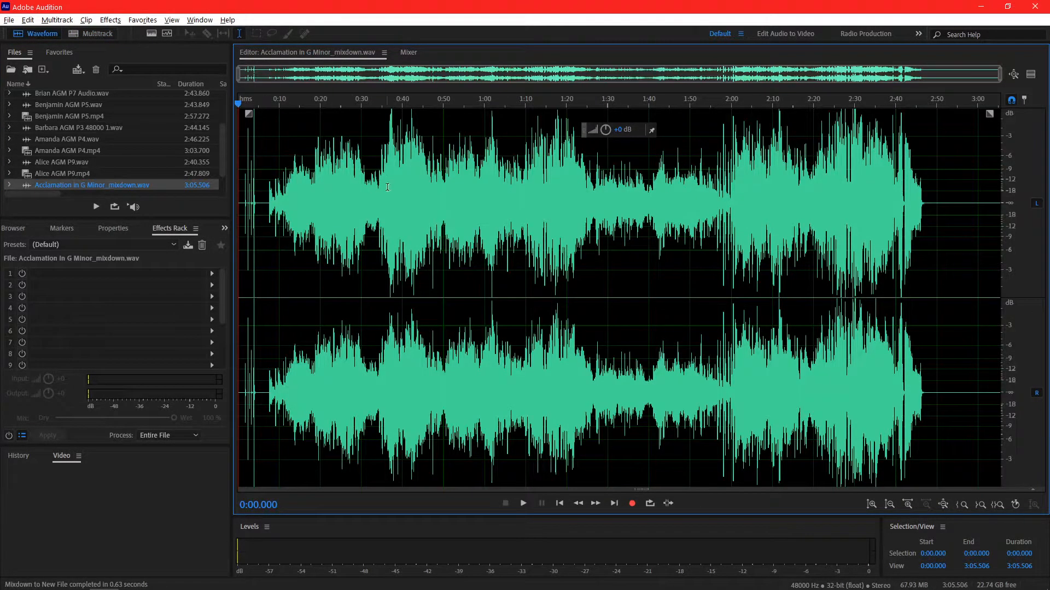
pyautogui.click(243, 222)
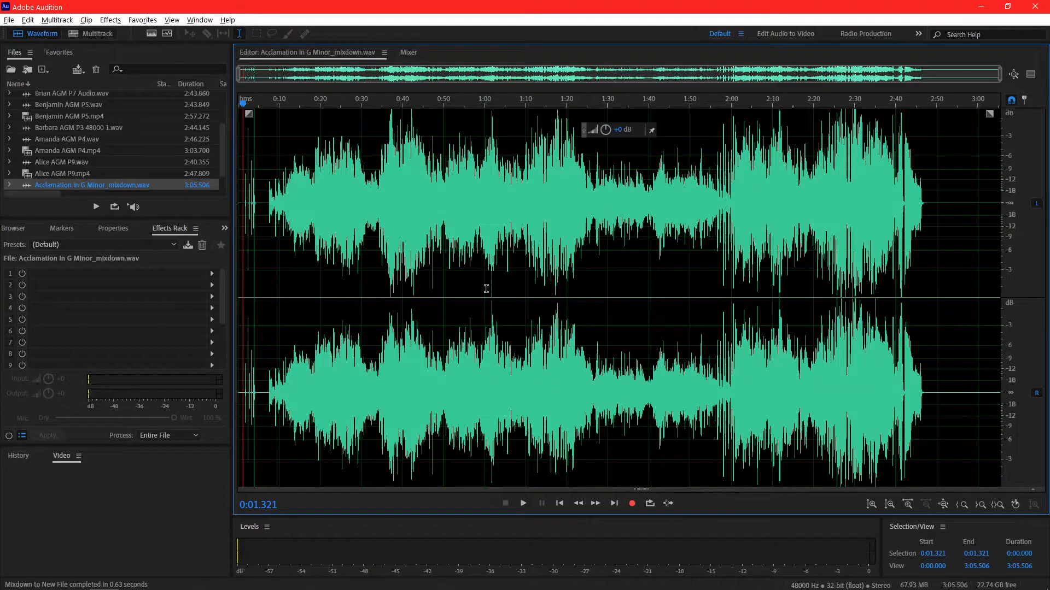
pyautogui.press('space')
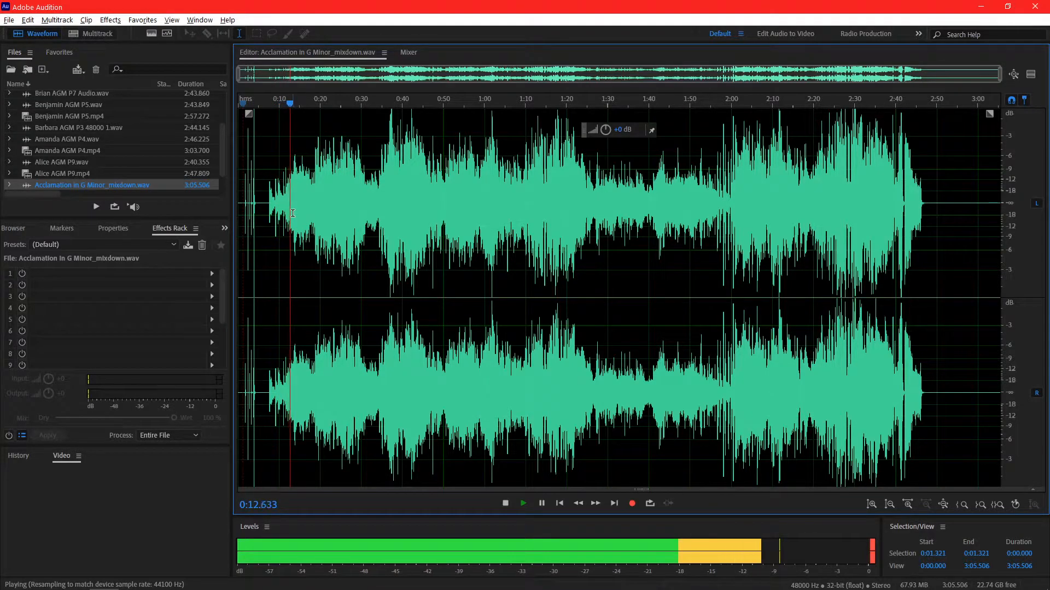
pyautogui.press('space')
pyautogui.click(266, 211)
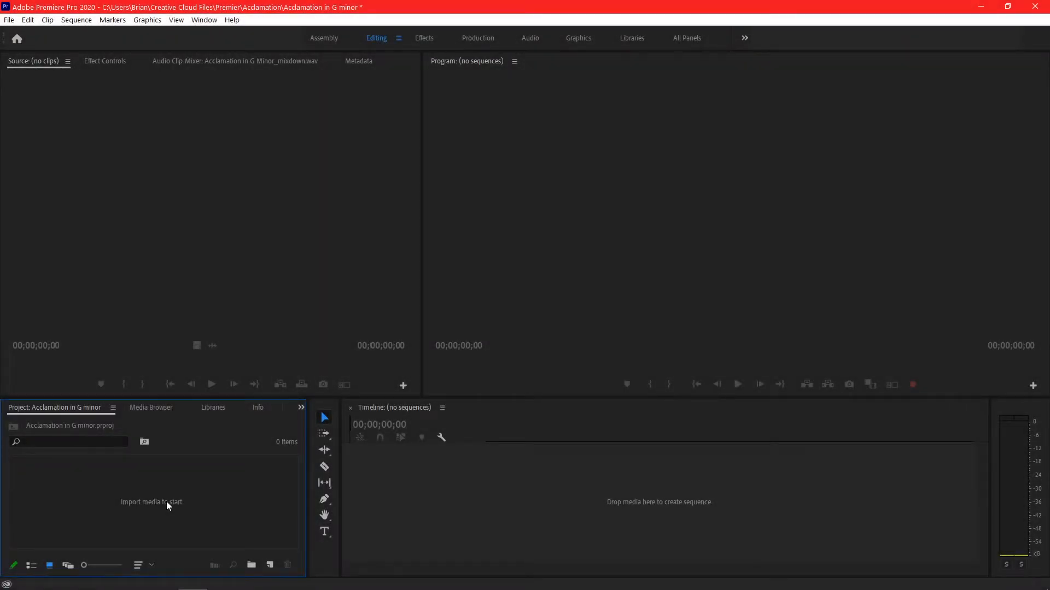
# Import the nine part videos from the desktop folder Acclamation in G minor Working into the Premiere Pro project.
pyautogui.doubleClick(152, 477)
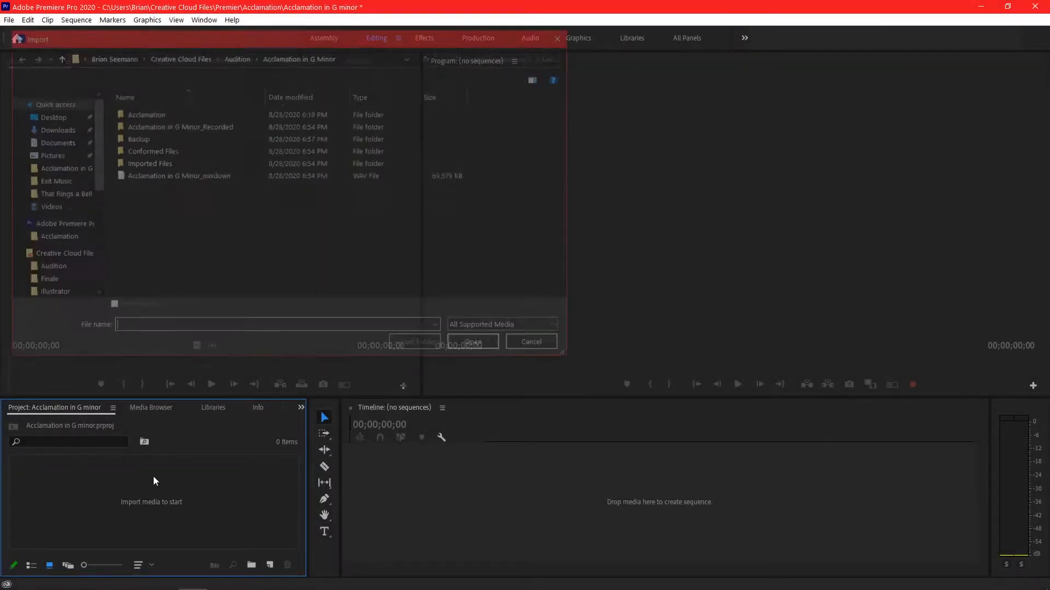
pyautogui.click(64, 168)
pyautogui.click(205, 131)
pyautogui.keyDown('ctrl'); pyautogui.click(336, 131); pyautogui.keyUp('ctrl')
pyautogui.keyDown('ctrl'); pyautogui.click(466, 132); pyautogui.keyUp('ctrl')
pyautogui.keyDown('ctrl'); pyautogui.click(518, 143); pyautogui.keyUp('ctrl')
pyautogui.keyDown('ctrl'); pyautogui.click(531, 211); pyautogui.keyUp('ctrl')
pyautogui.keyDown('ctrl'); pyautogui.click(466, 211); pyautogui.keyUp('ctrl')
pyautogui.keyDown('ctrl'); pyautogui.click(336, 212); pyautogui.keyUp('ctrl')
pyautogui.keyDown('ctrl'); pyautogui.click(271, 212); pyautogui.keyUp('ctrl')
pyautogui.keyDown('ctrl'); pyautogui.click(207, 279); pyautogui.keyUp('ctrl')
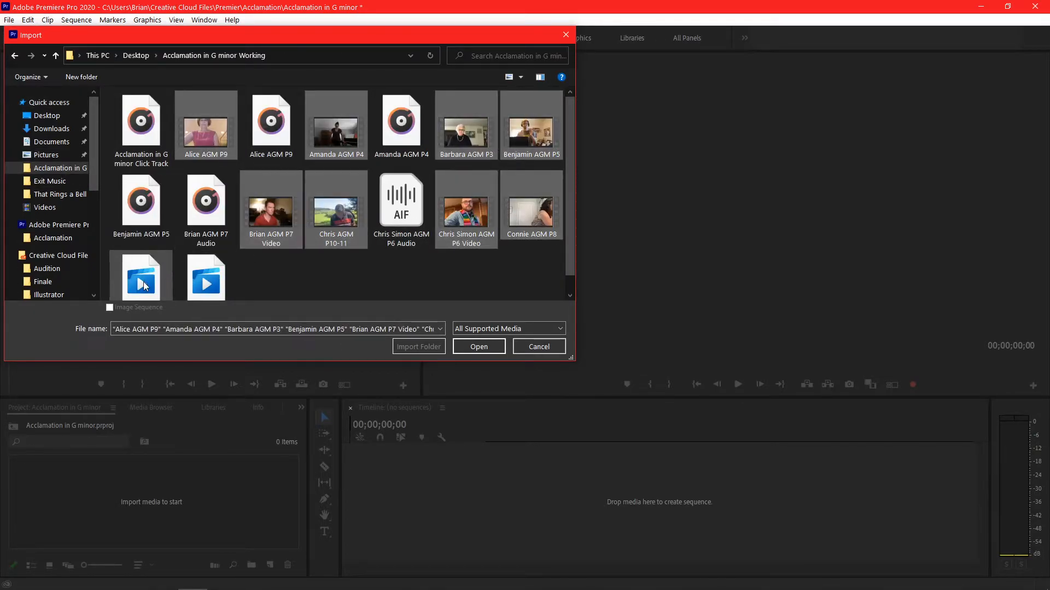
pyautogui.click(480, 347)
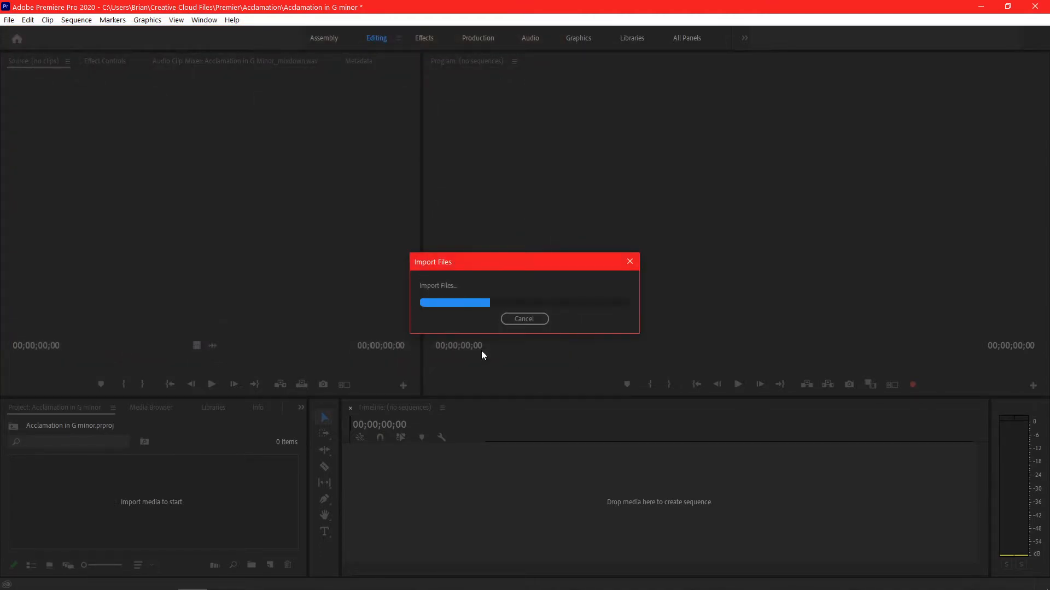
# Import the Acclamation in G Minor_mixdown audio file from the Audition folder into the project.
pyautogui.doubleClick(190, 549)
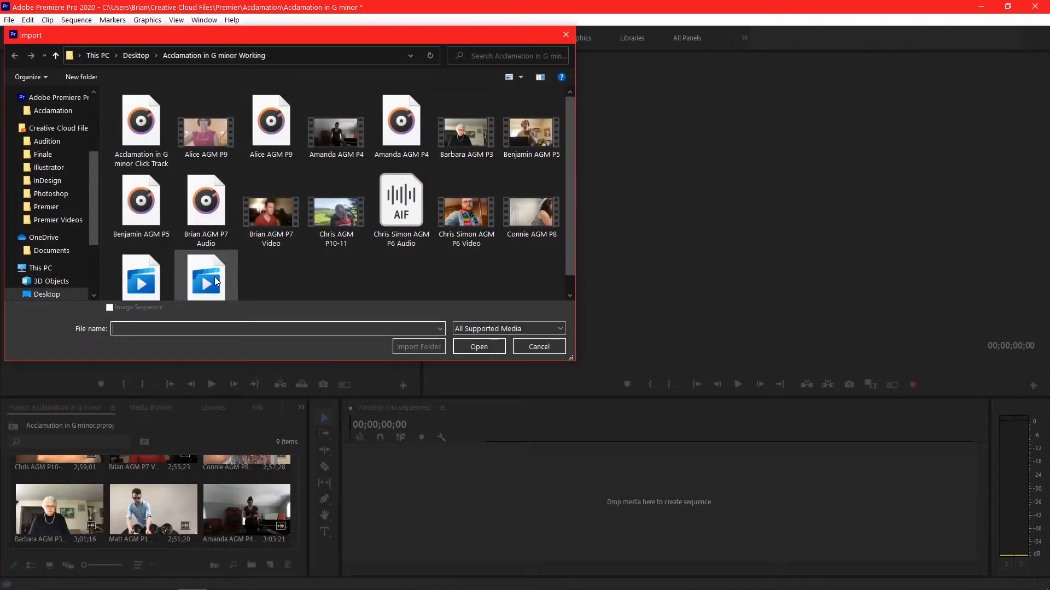
pyautogui.click(61, 142)
pyautogui.doubleClick(157, 112)
pyautogui.doubleClick(176, 173)
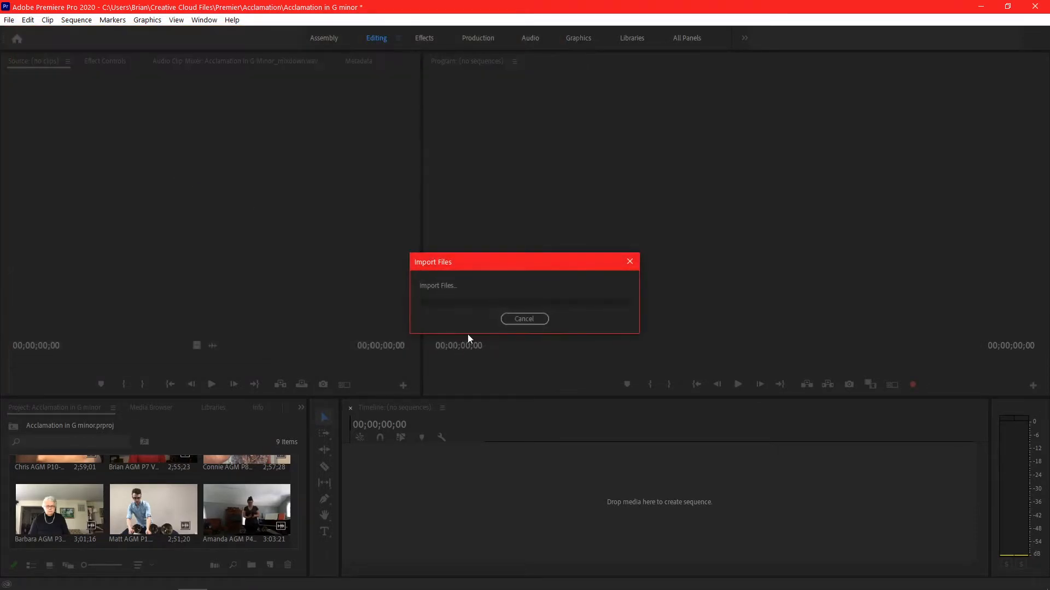
# Create a sequence from the Acclamation in G Minor_mixdown audio and fit nearly the whole clip in the timeline.
pyautogui.moveTo(35, 522); pyautogui.dragTo(531, 512)
pyautogui.moveTo(795, 565); pyautogui.dragTo(722, 569)
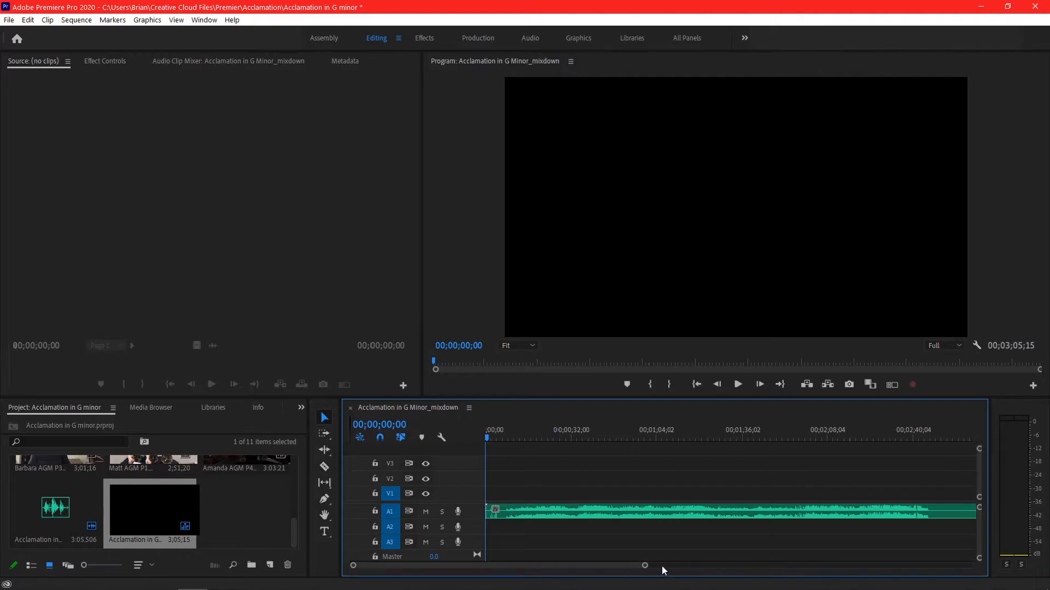
pyautogui.moveTo(645, 567); pyautogui.dragTo(642, 567)
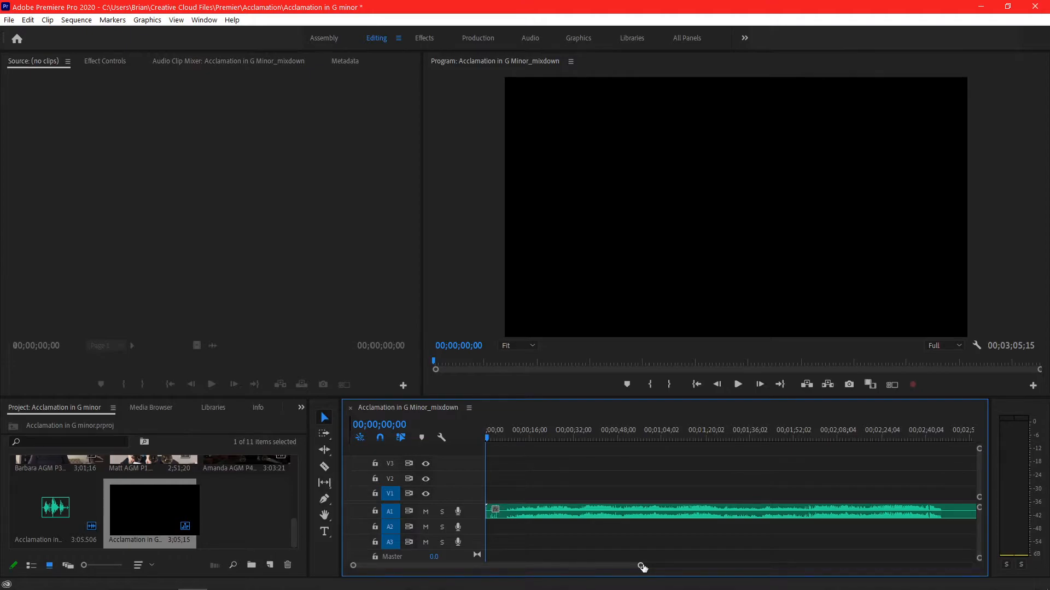
# Add six video tracks after Video 3 in the Acclamation in G Minor_mixdown sequence.
pyautogui.rightClick(455, 475)
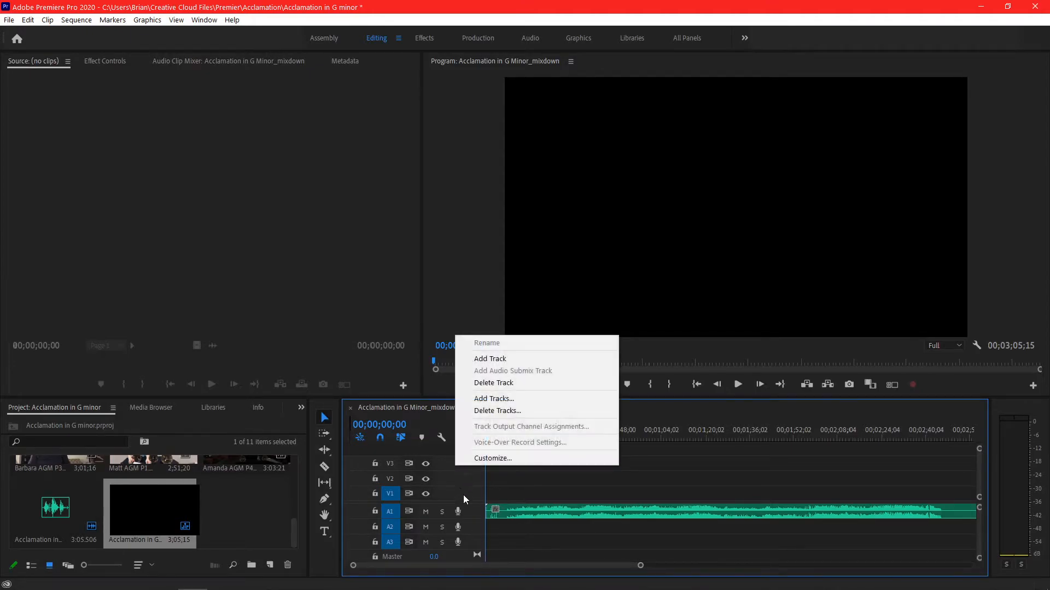
pyautogui.click(495, 399)
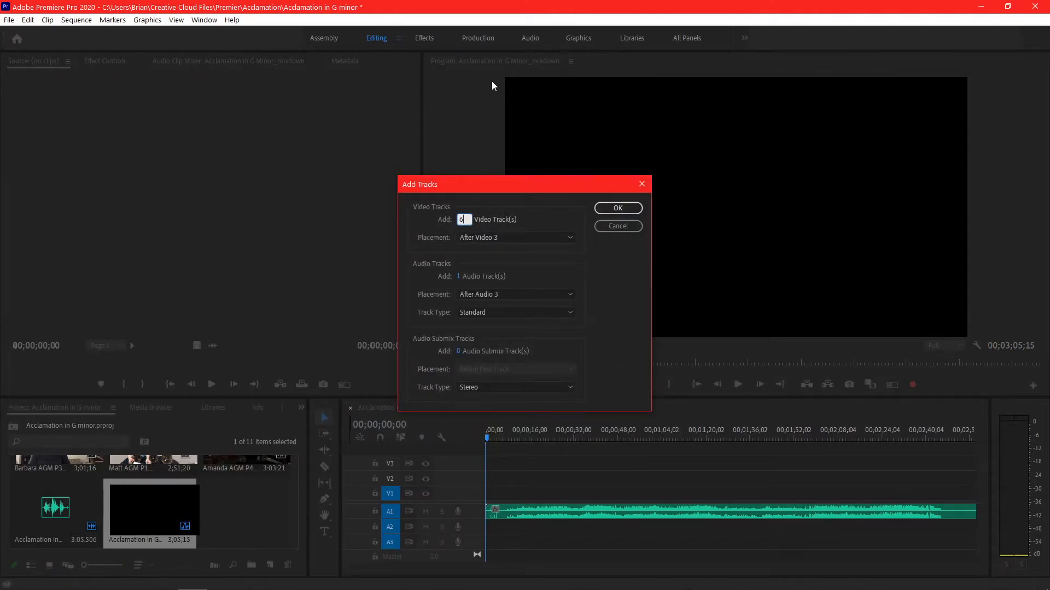
pyautogui.click(456, 279)
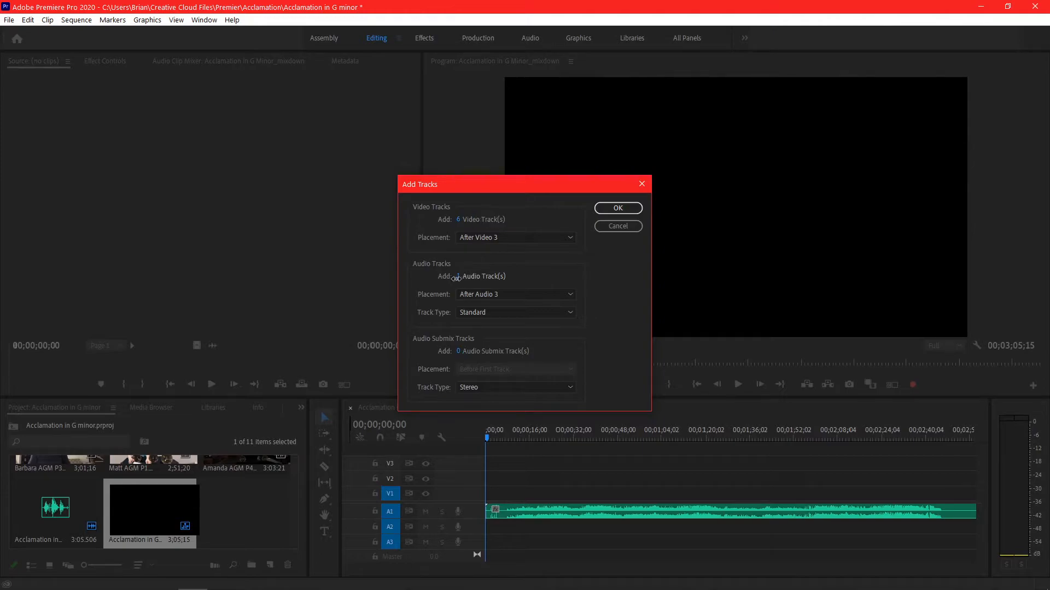
pyautogui.click(617, 208)
pyautogui.click(234, 513)
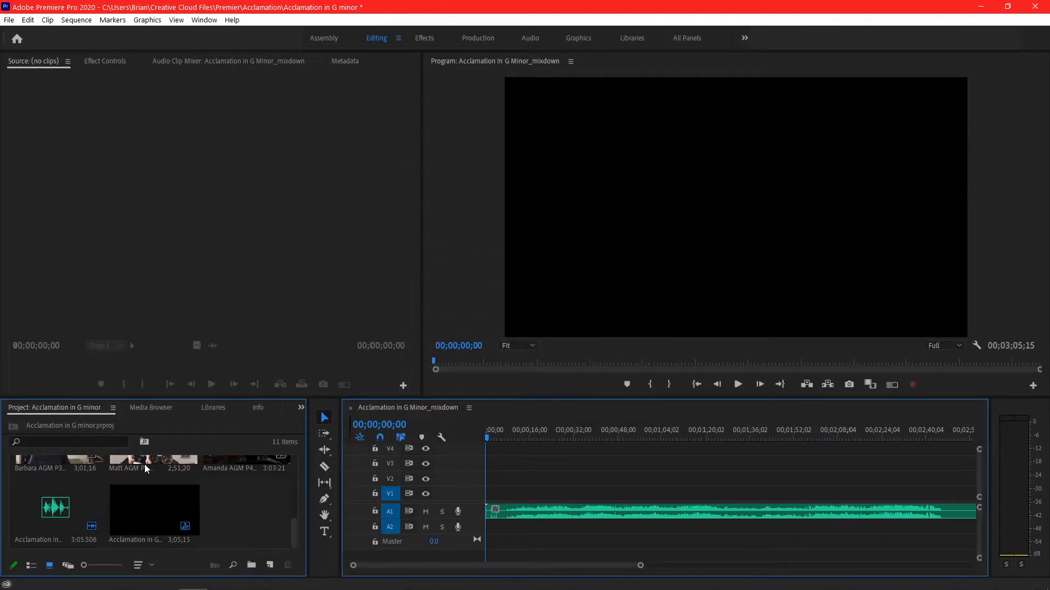
# Open the P1 clip in the source monitor and mark its In point just before the clap at 00;00;04;01.
pyautogui.click(122, 464)
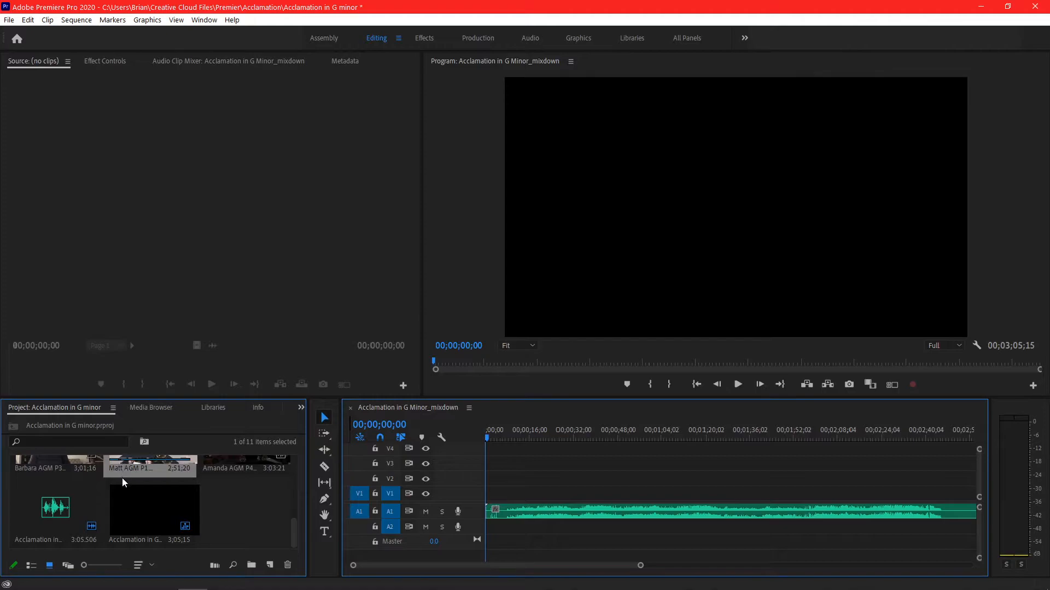
pyautogui.doubleClick(142, 461)
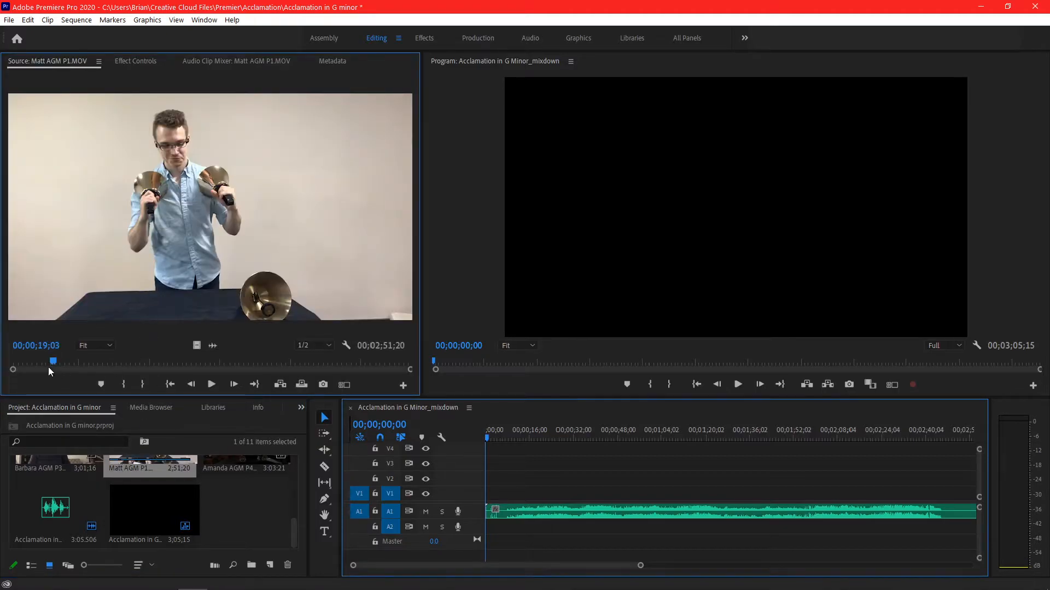
pyautogui.click(19, 363)
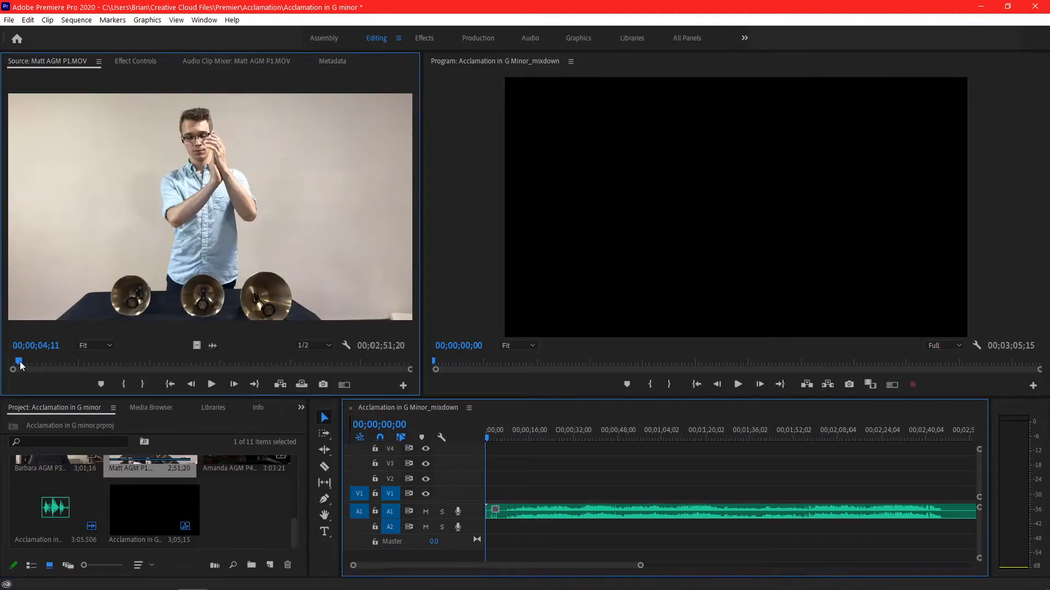
pyautogui.press('Right')
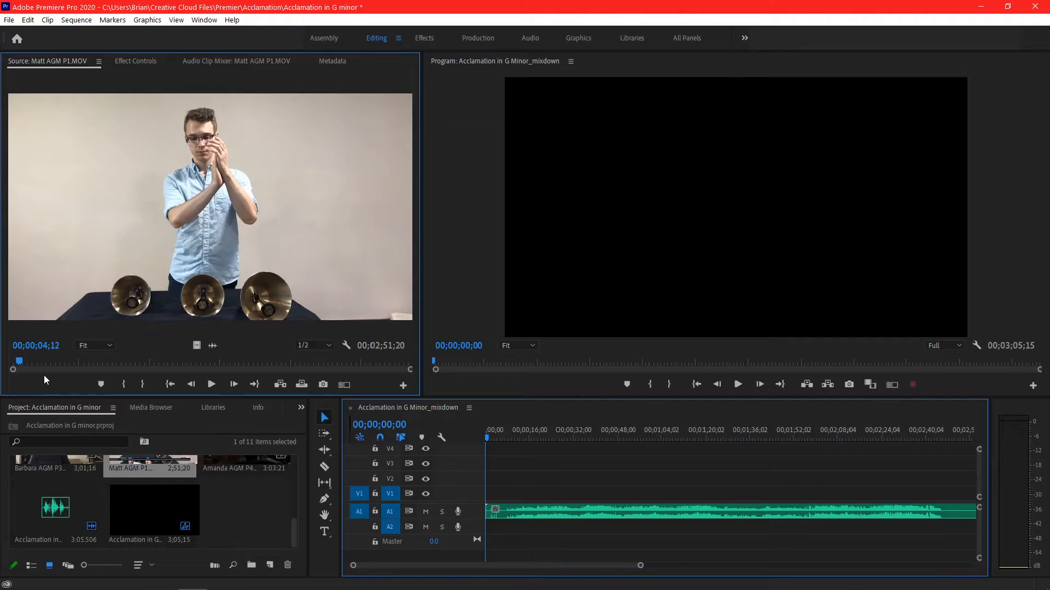
pyautogui.press('Left')
pyautogui.press('Left')
pyautogui.press('Left')
pyautogui.press('Left')
pyautogui.press('Left')
pyautogui.press('Left')
pyautogui.press('Left')
pyautogui.press('Left')
pyautogui.press('Left')
pyautogui.press('Left')
pyautogui.press('Left')
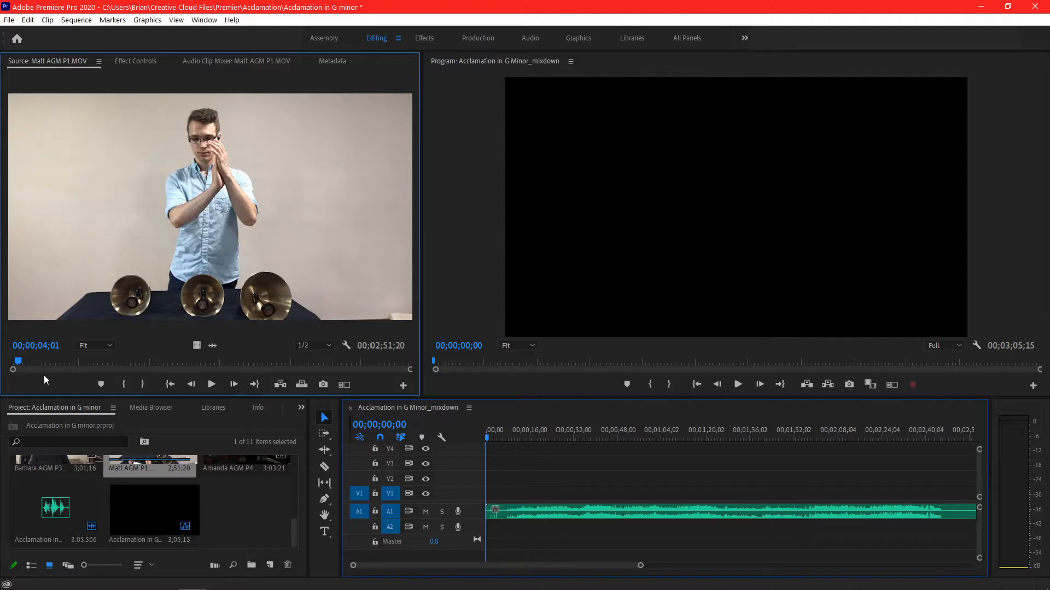
pyautogui.press('i')
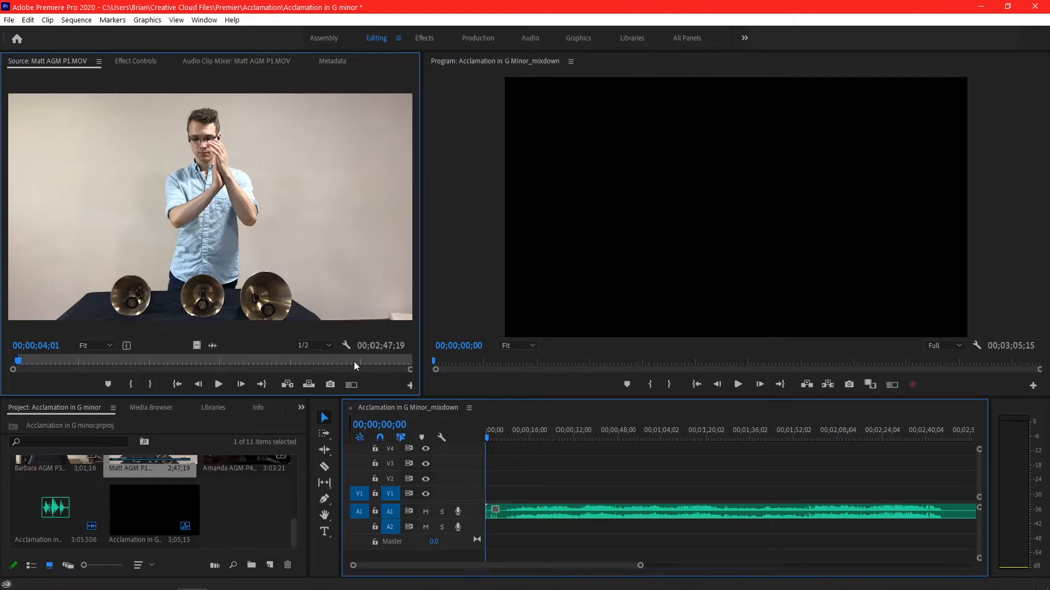
# Mark the P1 clip's Out point near its end at 00;02;50;07 and check both marks.
pyautogui.click(396, 361)
pyautogui.press('space')
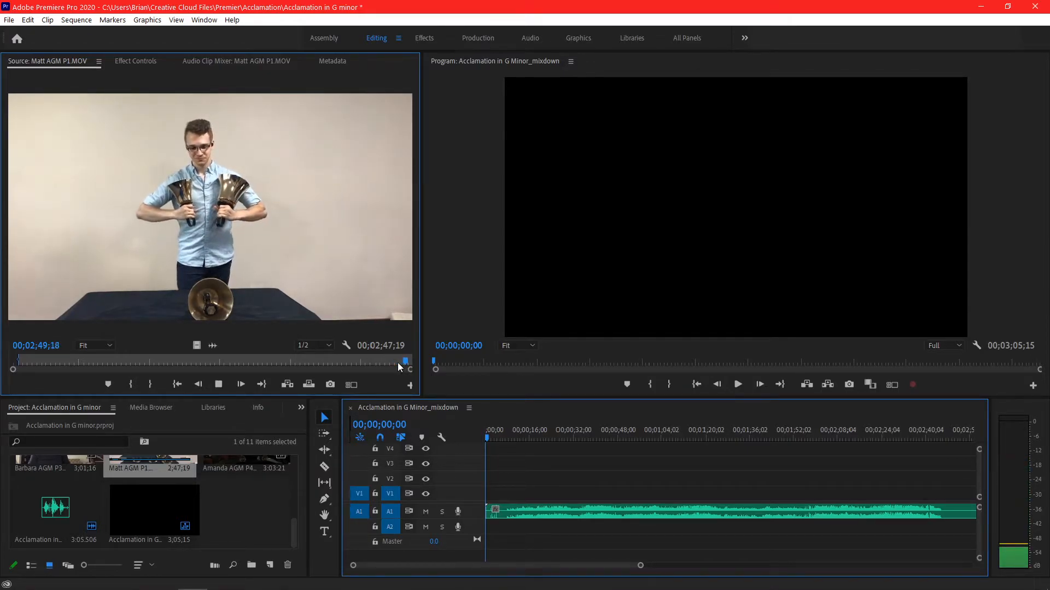
pyautogui.press('o')
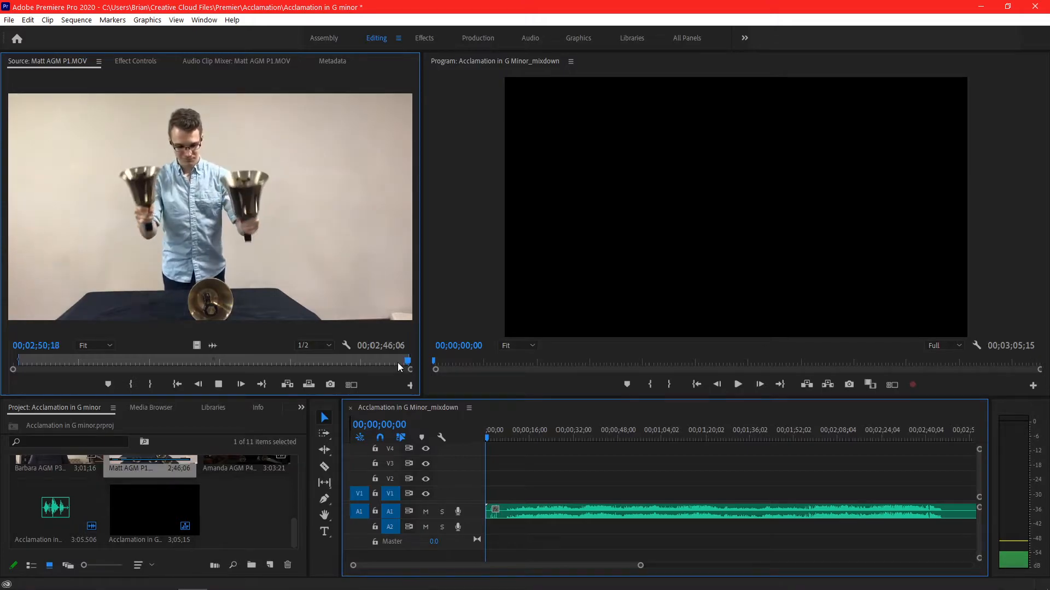
pyautogui.click(219, 386)
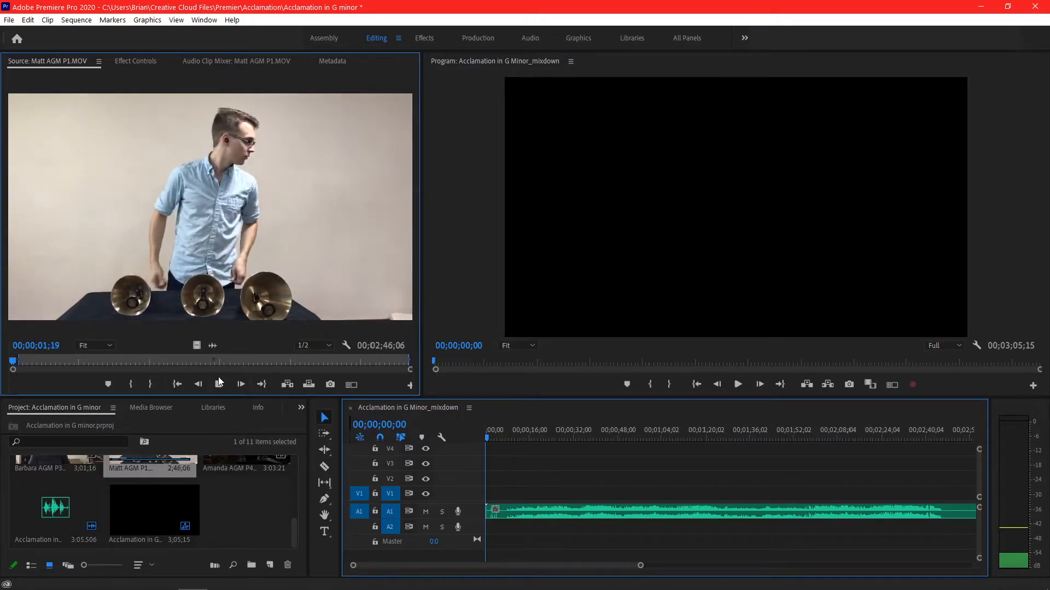
pyautogui.click(219, 385)
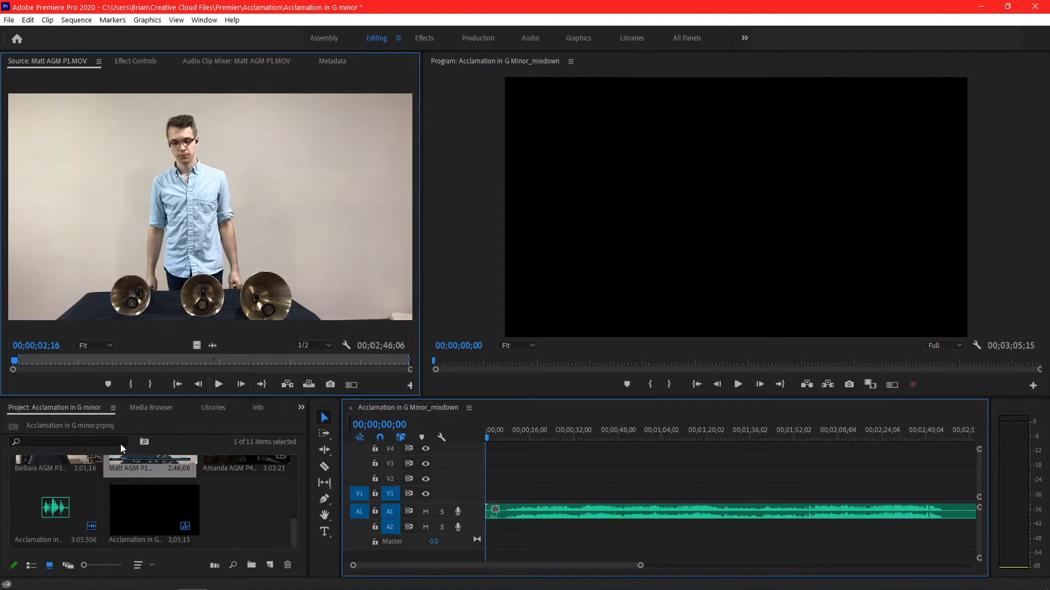
pyautogui.click(16, 361)
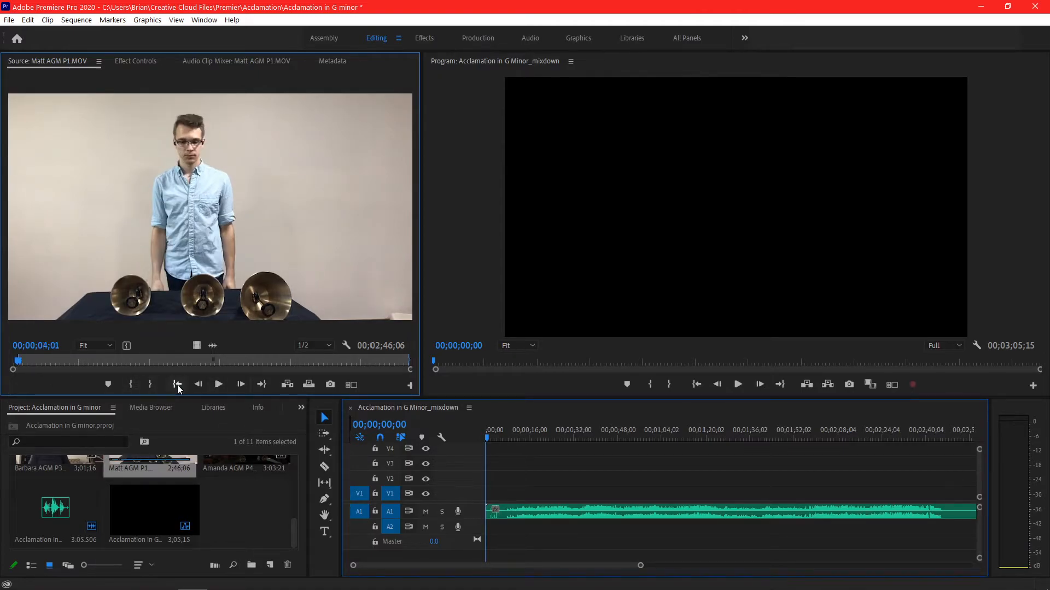
pyautogui.click(261, 385)
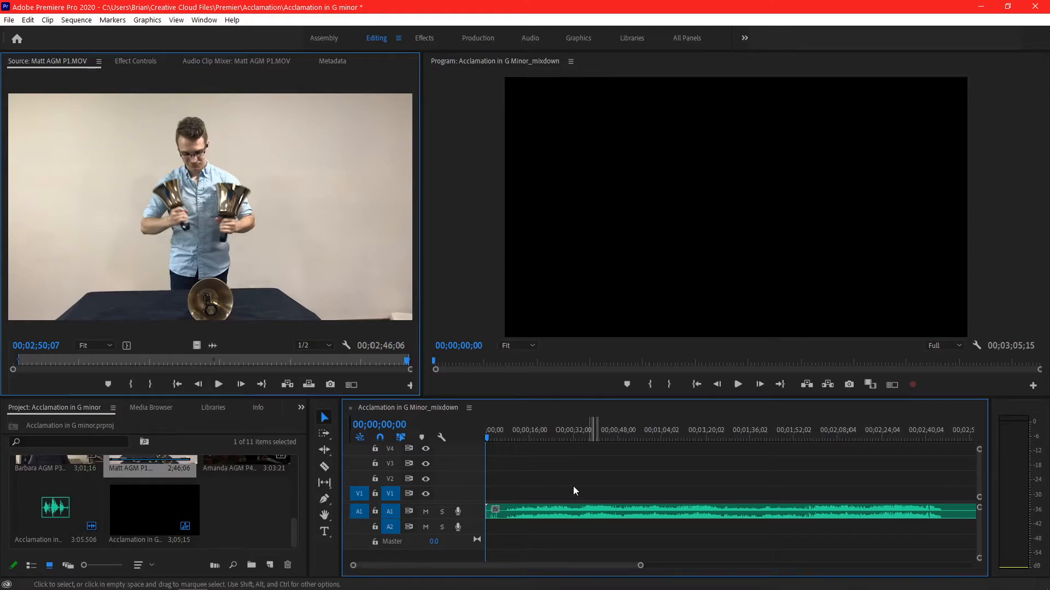
# Place the trimmed P1 clip on V1 and A2, aligning its clap with the mixdown's clap near 00;00;03;25.
pyautogui.click(152, 458)
pyautogui.moveTo(148, 477); pyautogui.dragTo(500, 508)
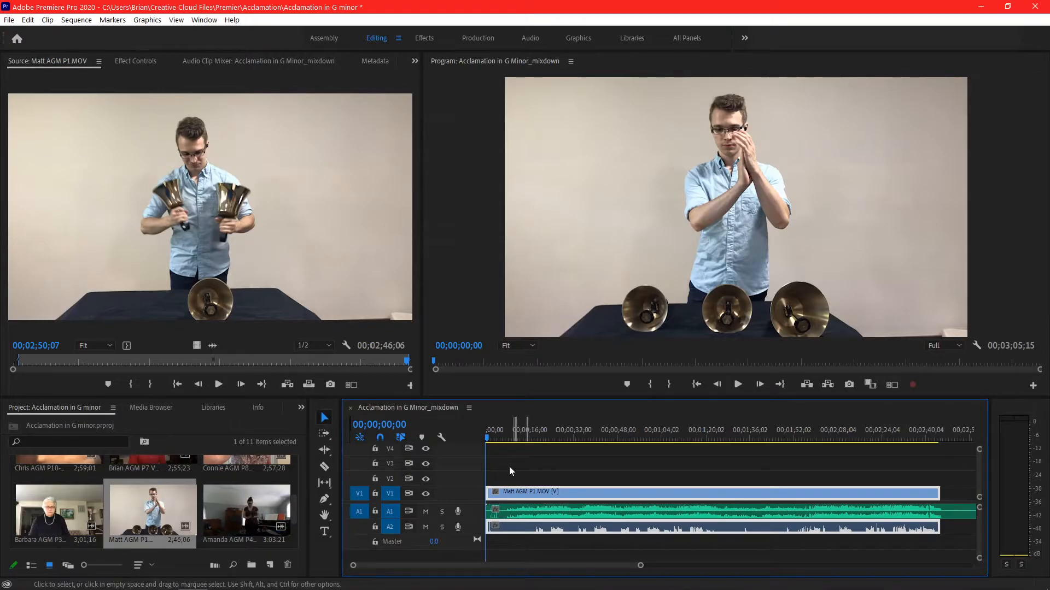
pyautogui.click(497, 438)
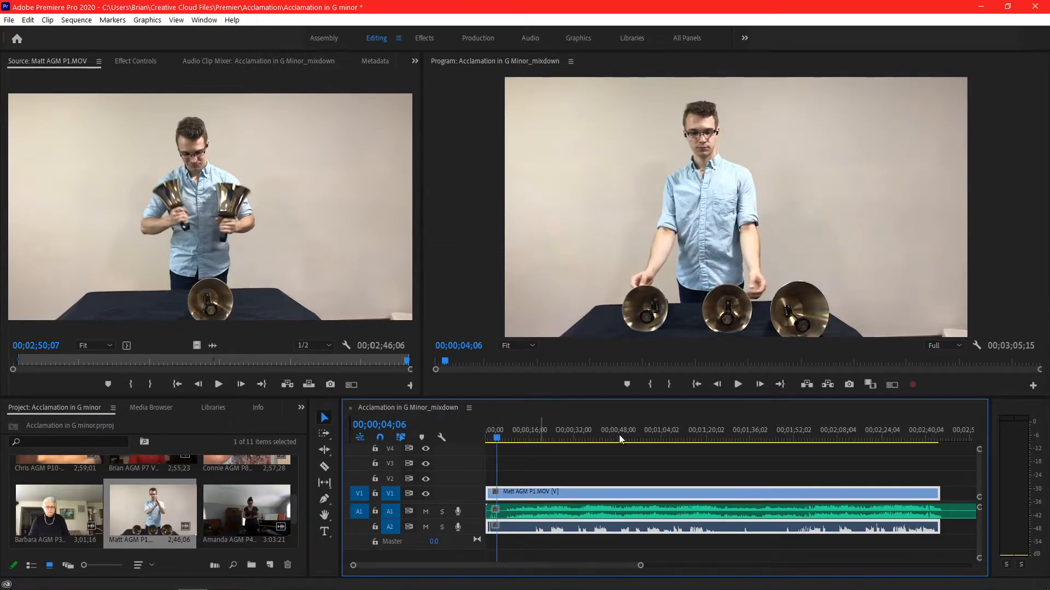
pyautogui.moveTo(638, 565); pyautogui.dragTo(544, 564)
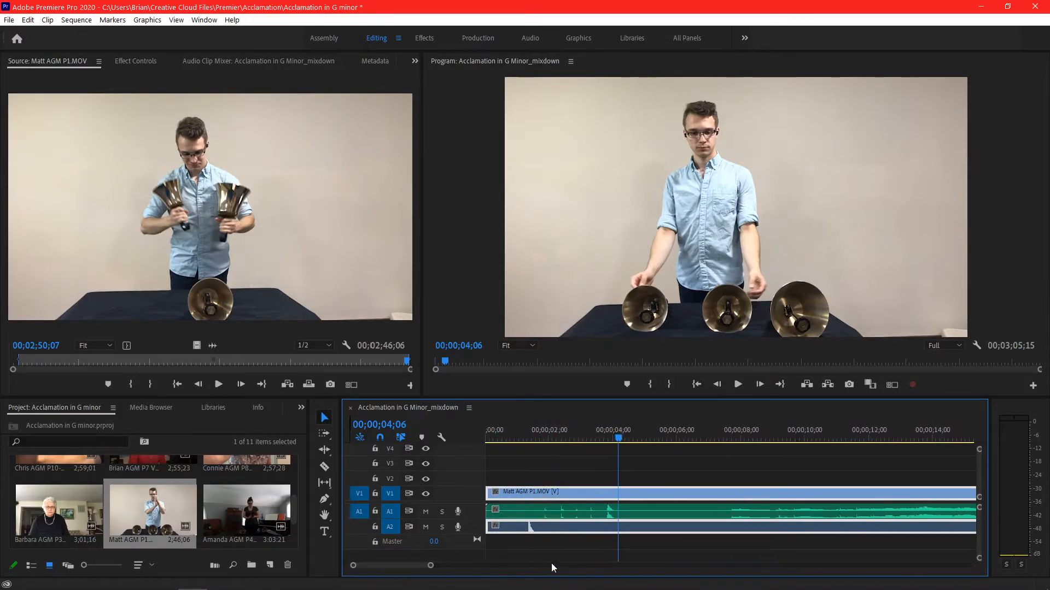
pyautogui.click(608, 439)
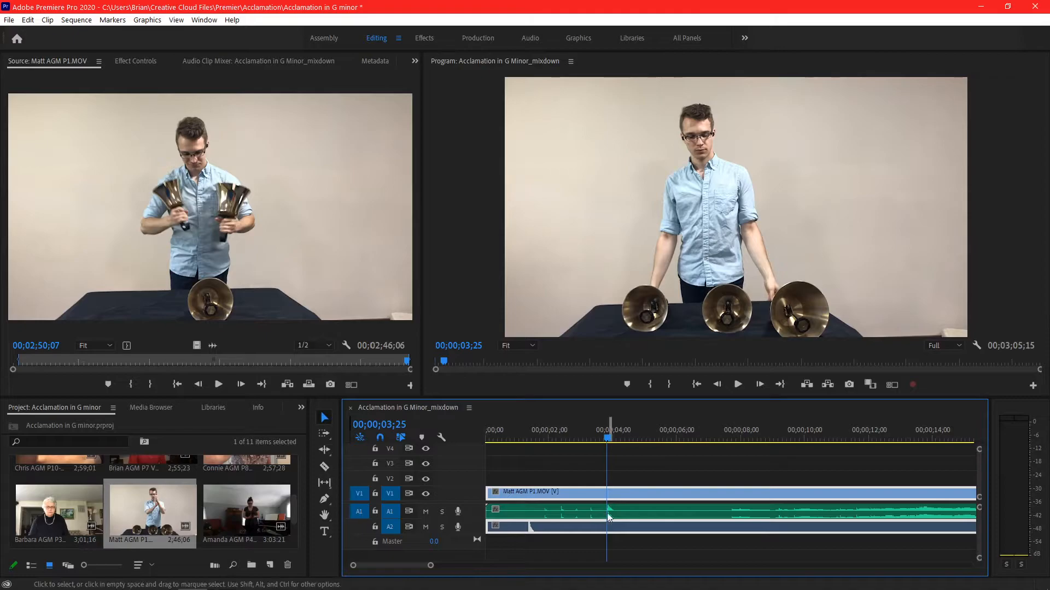
pyautogui.moveTo(528, 531); pyautogui.dragTo(612, 530)
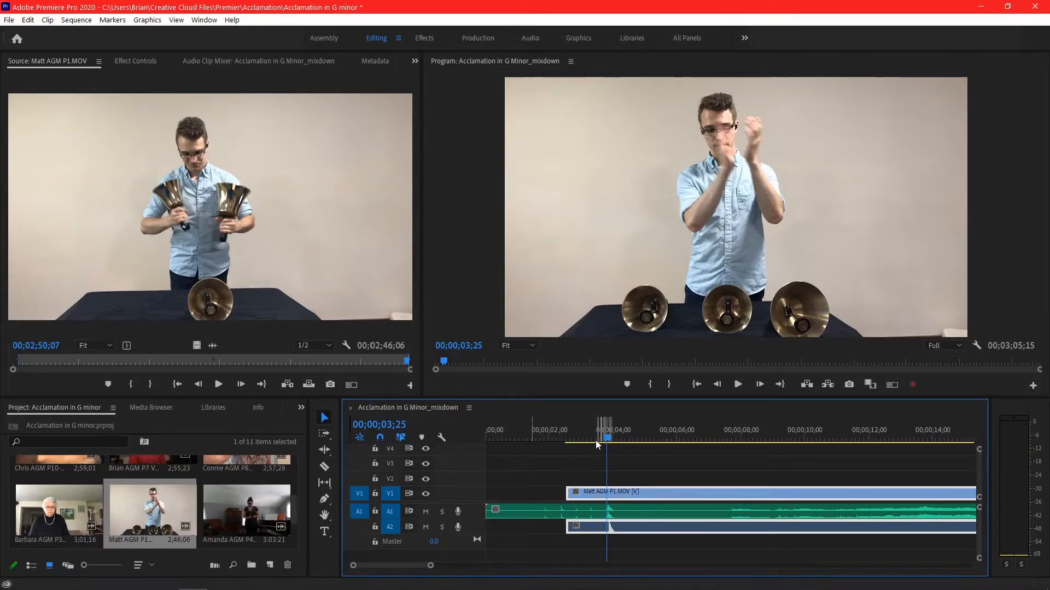
# Play the clap, mute audio track A2, and play from 00;00;19;16 to check the P1 video's sync with the mixdown.
pyautogui.press('space')
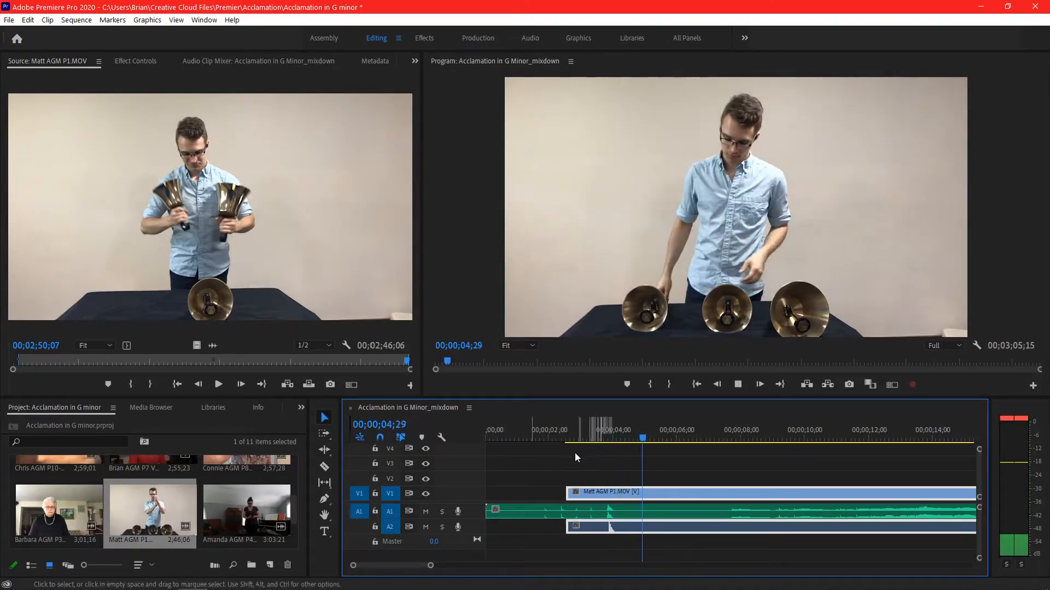
pyautogui.press('space')
pyautogui.moveTo(393, 566); pyautogui.dragTo(401, 566)
pyautogui.click(425, 526)
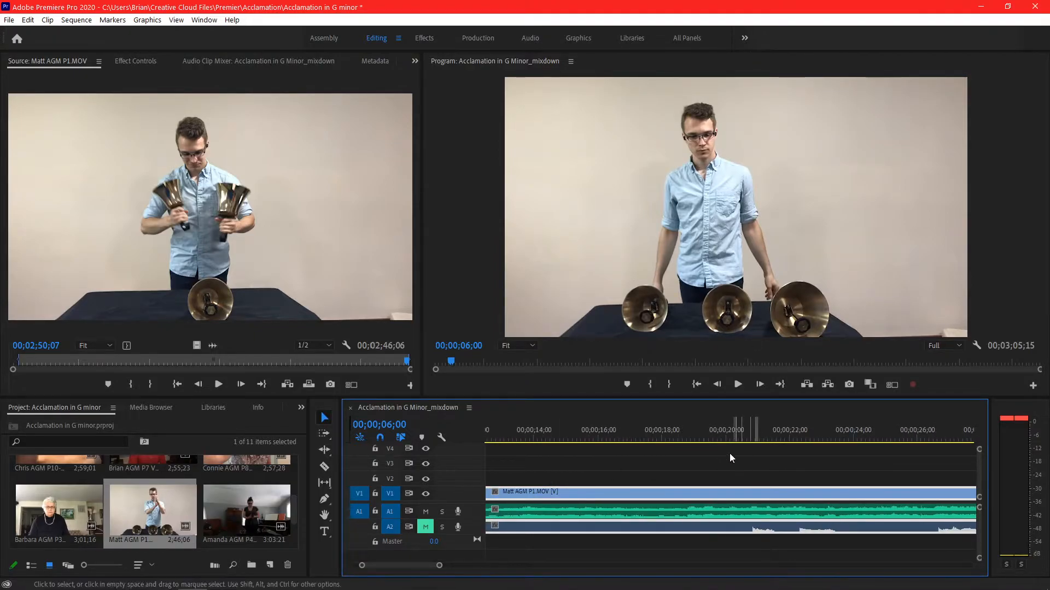
pyautogui.click(709, 434)
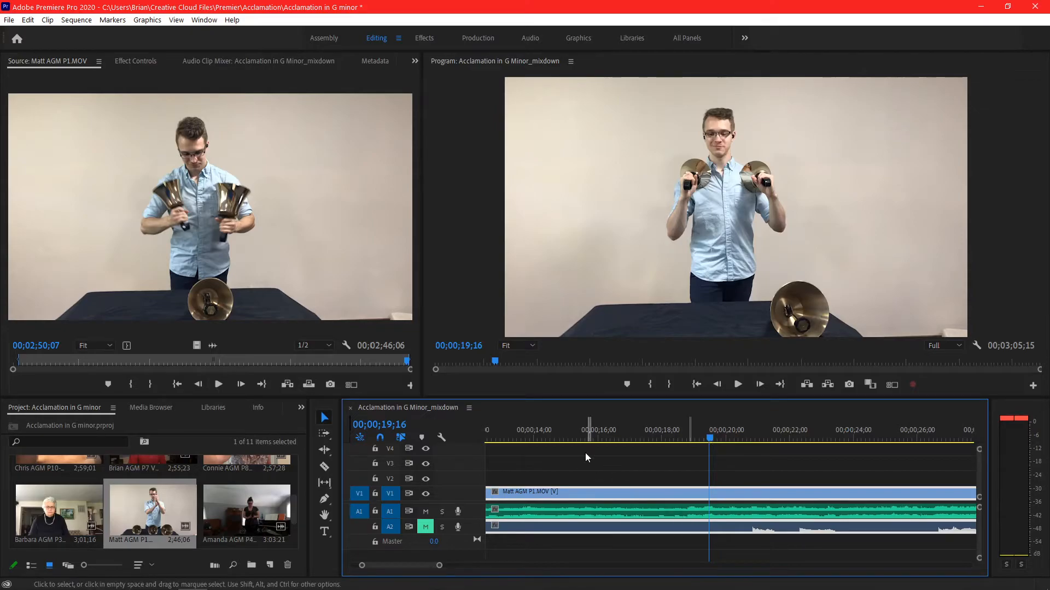
pyautogui.press('space')
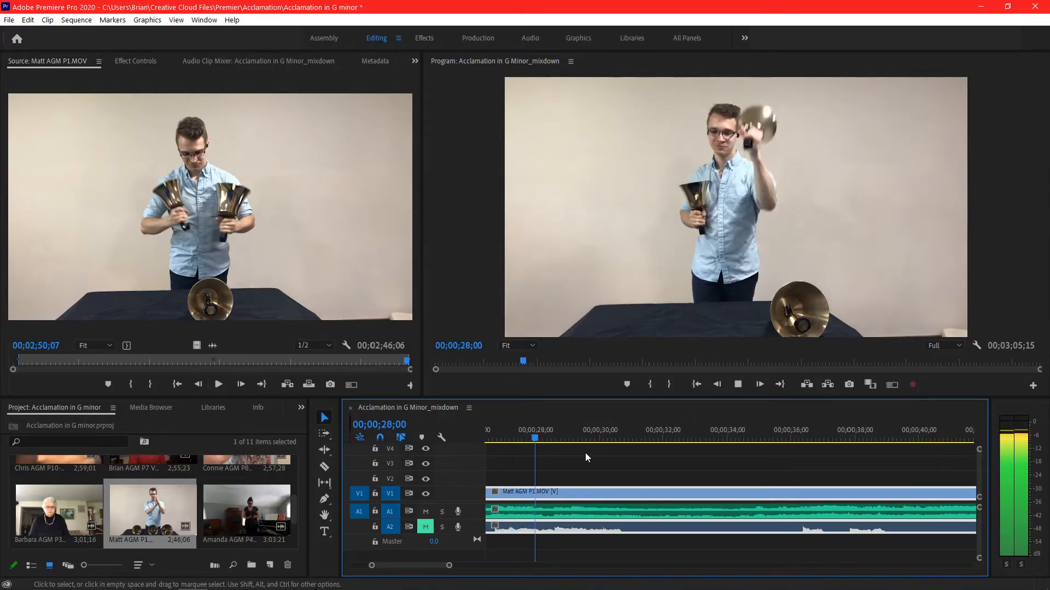
pyautogui.press('space')
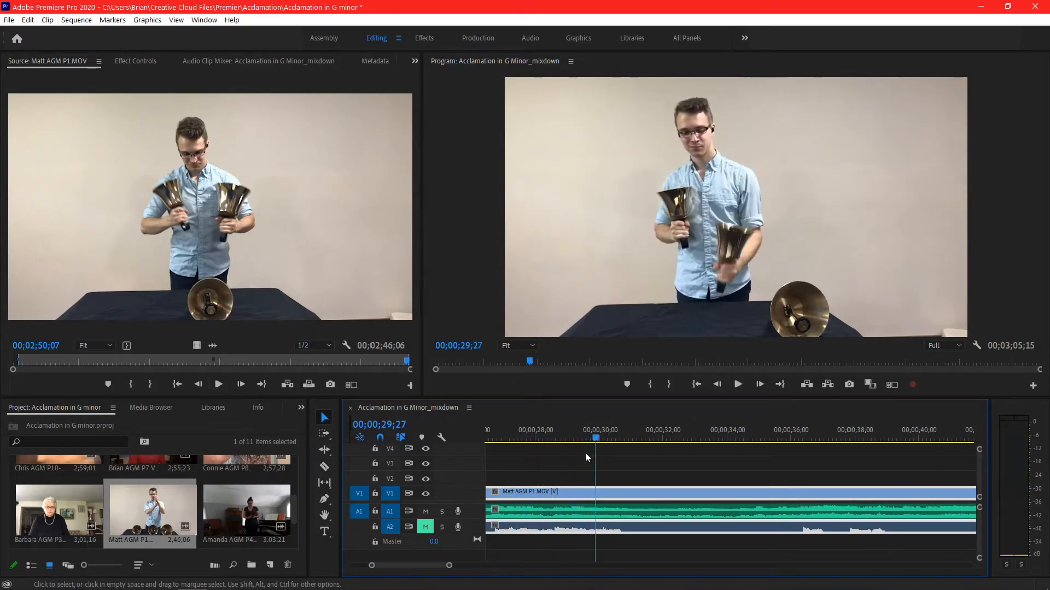
# Delete audio track A2 containing the P1 clip's own sound.
pyautogui.rightClick(471, 526)
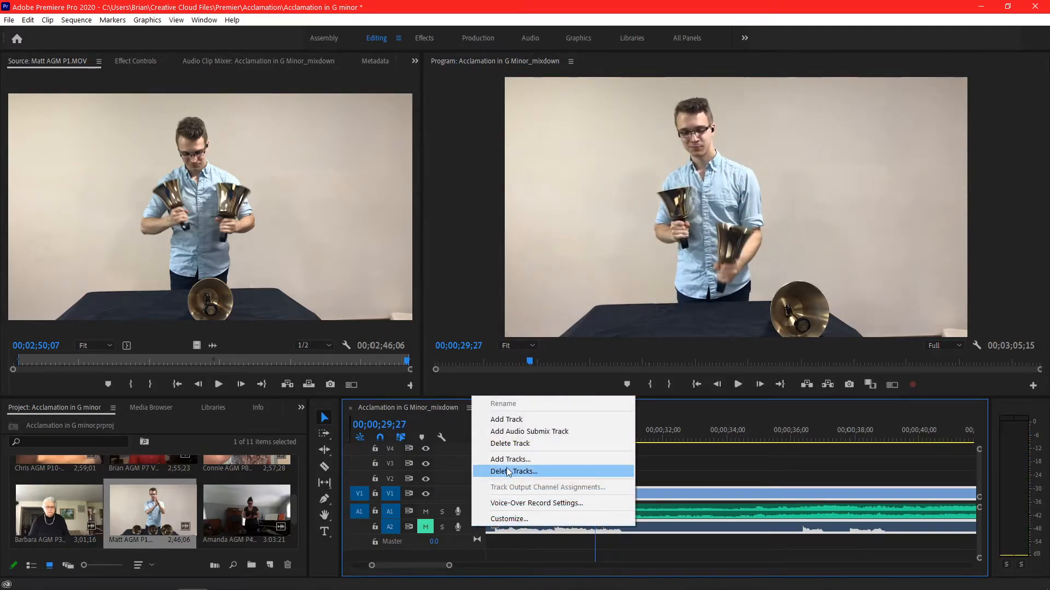
pyautogui.click(511, 443)
pyautogui.moveTo(417, 566); pyautogui.dragTo(382, 569)
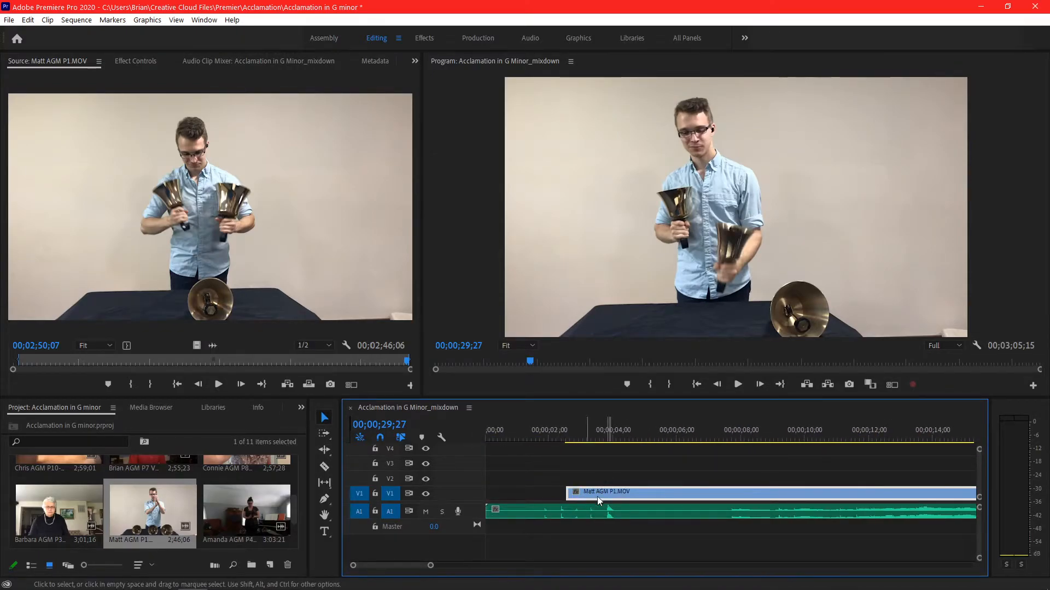
# Mark In and Out points on the P3 clip and place the trimmed clip on V2.
pyautogui.doubleClick(45, 508)
pyautogui.moveTo(35, 366); pyautogui.dragTo(396, 362)
pyautogui.press('i')
pyautogui.press('o')
pyautogui.moveTo(209, 219); pyautogui.dragTo(496, 479)
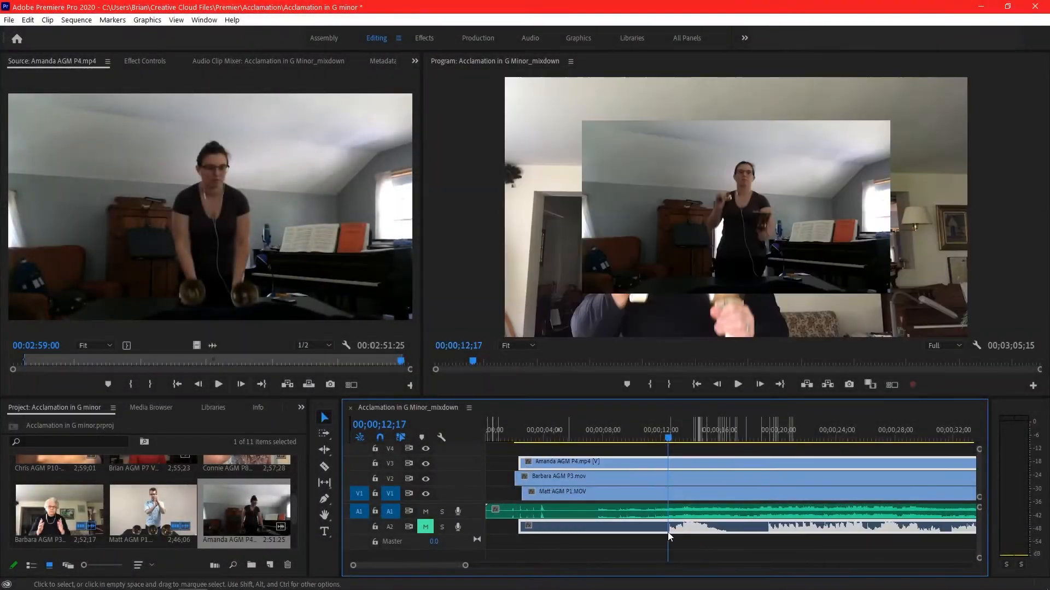
# Shift the P4 clip on V3 slightly earlier to sync with the mixdown, play it back, and scale it to the frame size.
pyautogui.moveTo(519, 464); pyautogui.dragTo(638, 465)
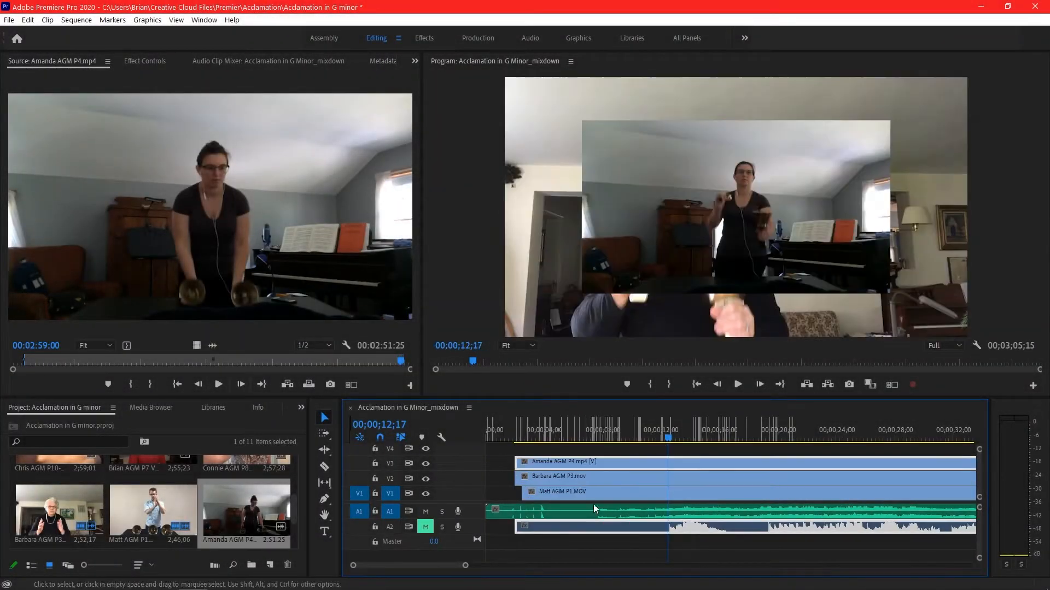
pyautogui.press('=')
pyautogui.press('=')
pyautogui.press('=')
pyautogui.press('=')
pyautogui.press('=')
pyautogui.press('space')
pyautogui.press('space')
pyautogui.rightClick(547, 464)
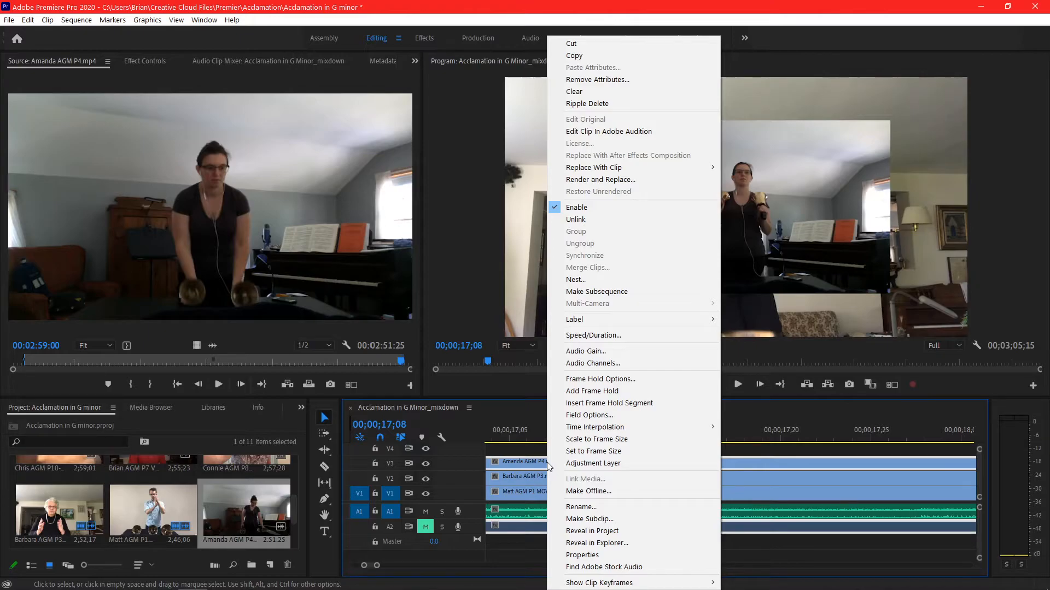
pyautogui.click(620, 445)
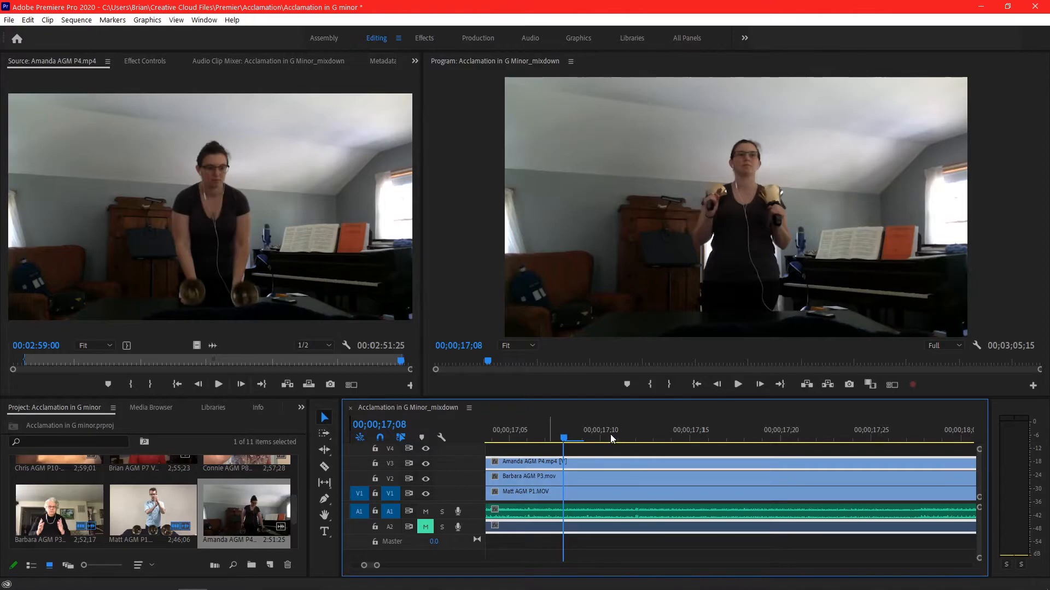
# Delete the remaining part-clip audio track A2, keeping only the mixdown audio on A1.
pyautogui.rightClick(469, 527)
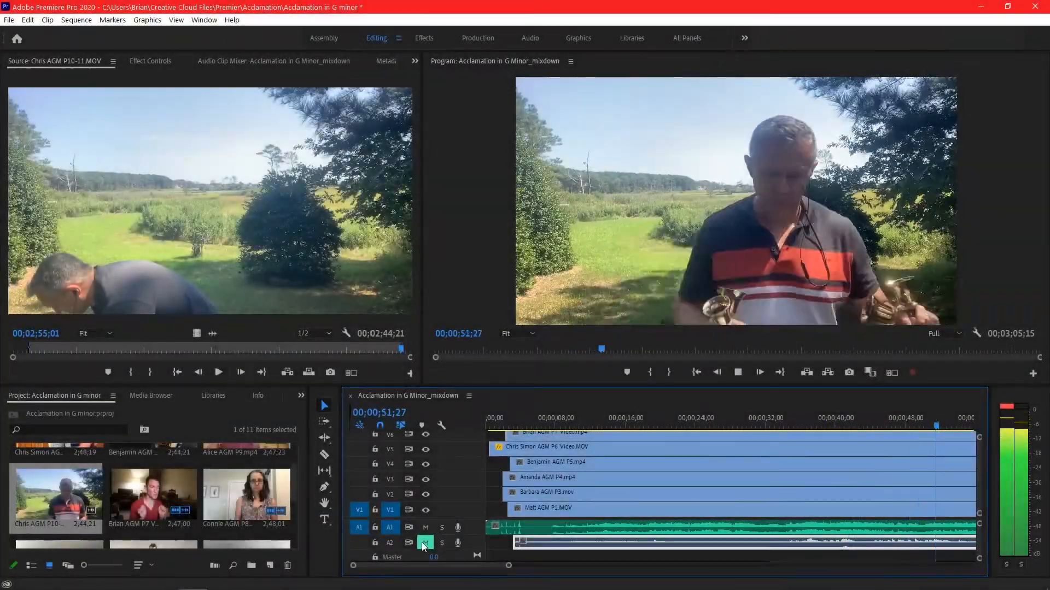
pyautogui.rightClick(472, 541)
pyautogui.click(511, 458)
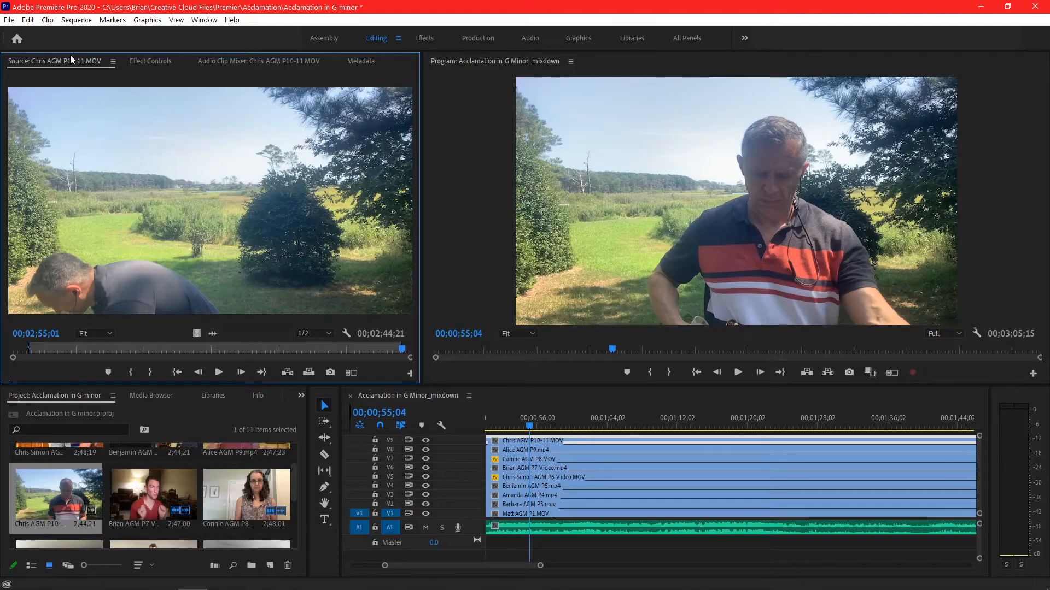
# Set the P10-11 clip's scale on V9 to 33 and move it into the frame's lower-right grid cell.
pyautogui.click(146, 61)
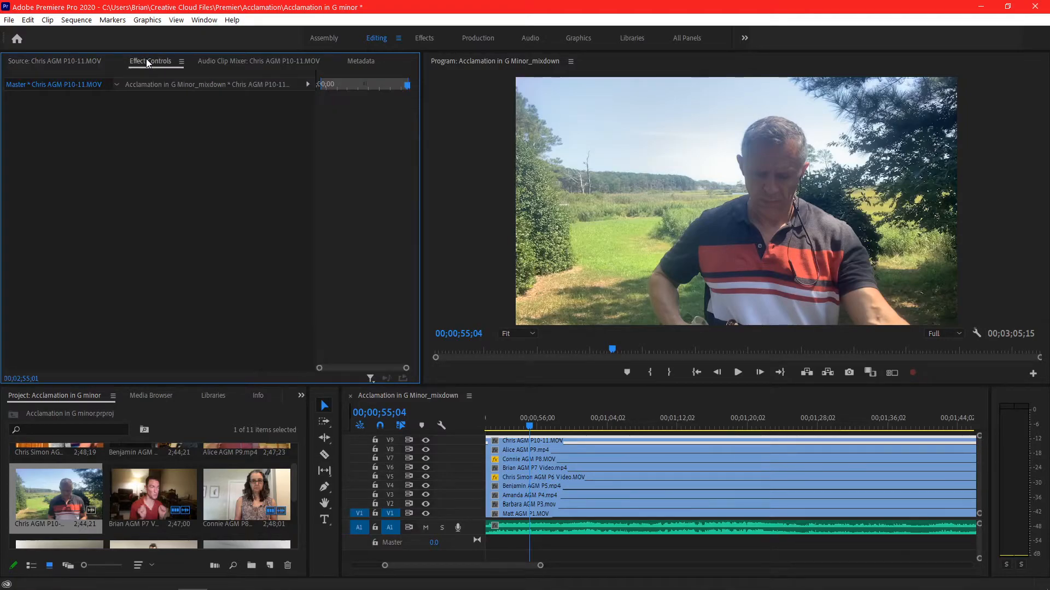
pyautogui.click(571, 440)
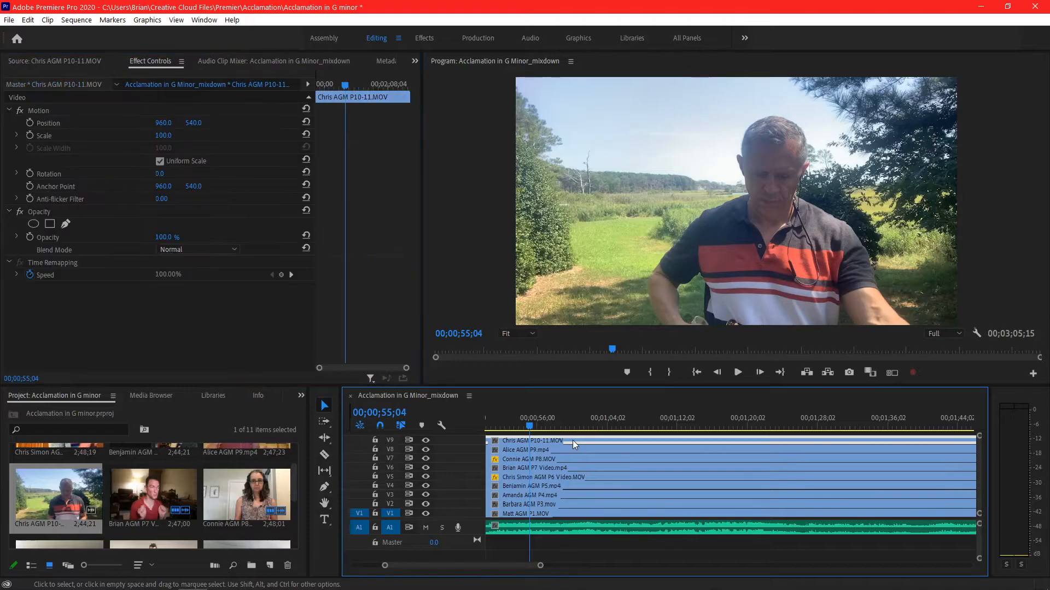
pyautogui.click(162, 135)
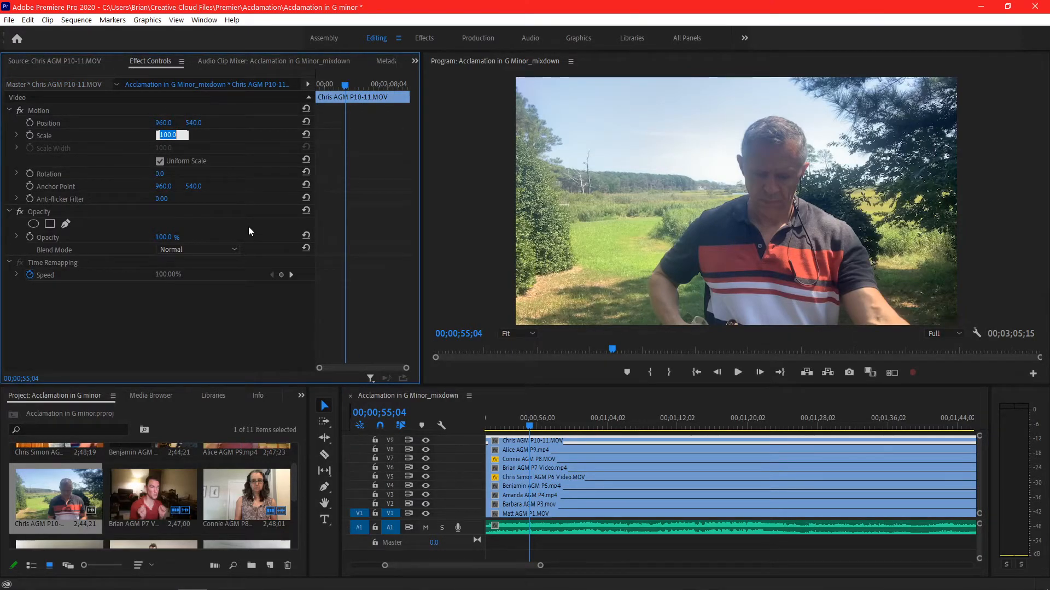
pyautogui.write('33')
pyautogui.press('Return')
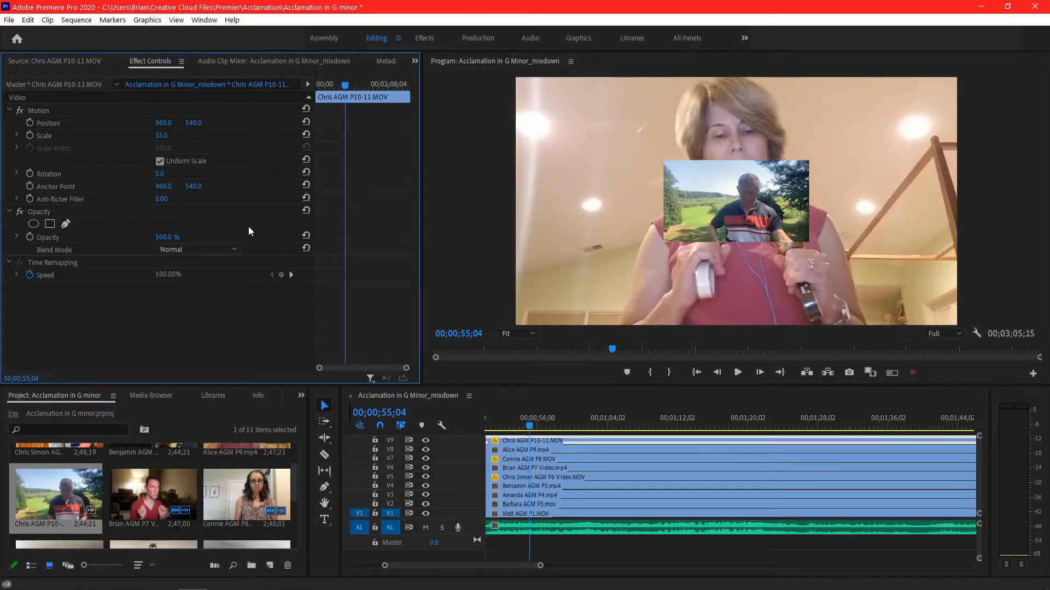
pyautogui.moveTo(193, 125); pyautogui.dragTo(389, 126)
pyautogui.moveTo(160, 124); pyautogui.dragTo(510, 124)
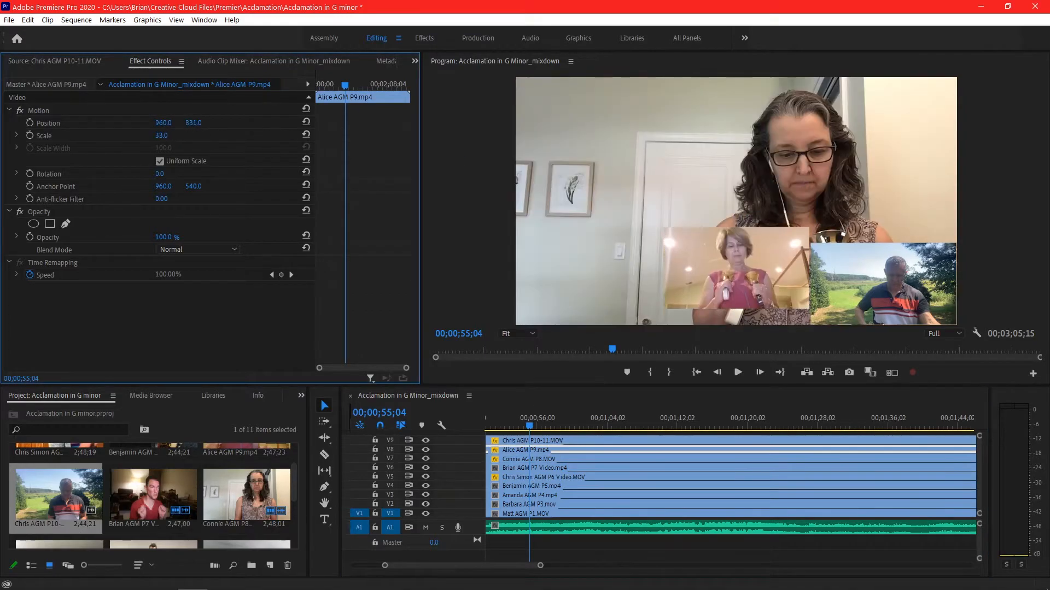
# Set the P8 clip's scale to 50, then scale the P7 clip to 33 and place it in the middle-right cell.
pyautogui.write('50')
pyautogui.press('Return')
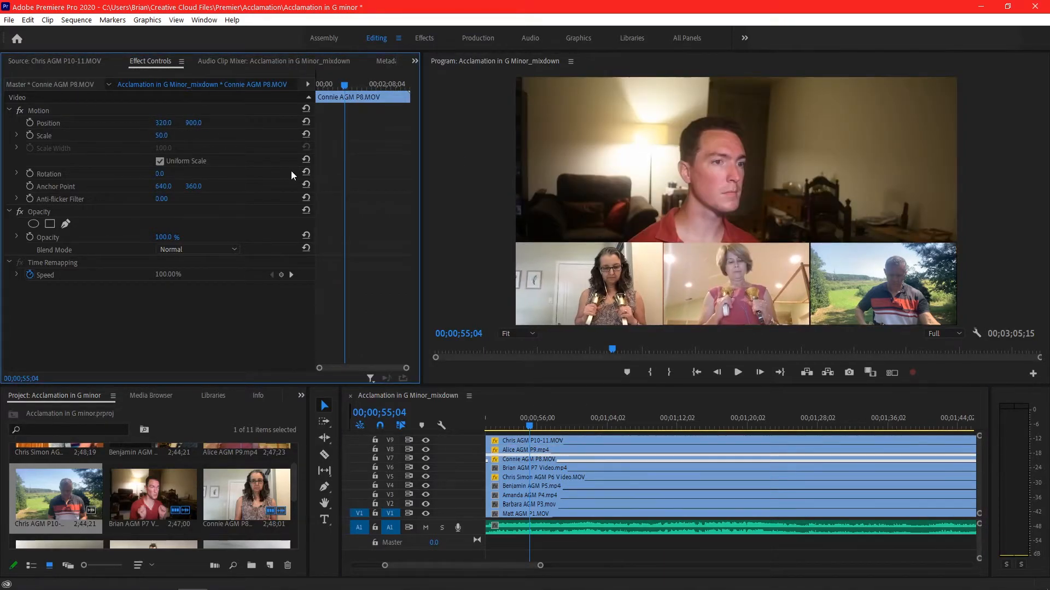
pyautogui.click(601, 469)
pyautogui.click(163, 136)
pyautogui.write('33')
pyautogui.moveTo(159, 123); pyautogui.dragTo(509, 124)
# Scale the P6 clip to 16.6 for the center cell and position the P4 clip in the upper-right cell at vertical position 180.
pyautogui.click(601, 477)
pyautogui.click(163, 136)
pyautogui.write('17')
pyautogui.press('Return')
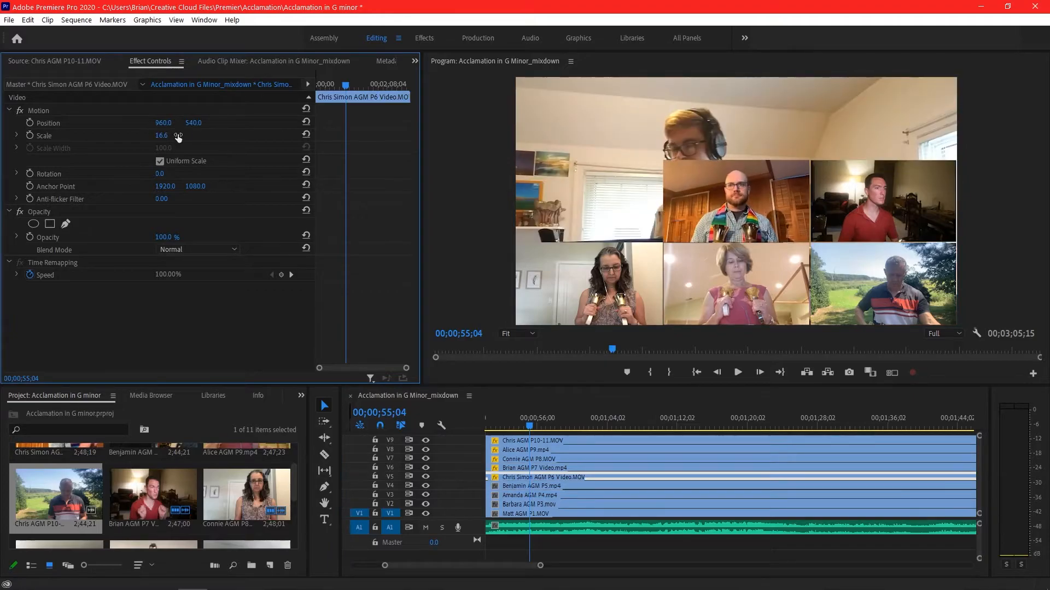
pyautogui.click(601, 496)
pyautogui.click(167, 122)
pyautogui.click(192, 123)
pyautogui.write('180')
# Scale the P3 and P1 clips to 33, placing P3 in the upper-center cell and P1 at position 320, 180.
pyautogui.click(539, 504)
pyautogui.click(163, 135)
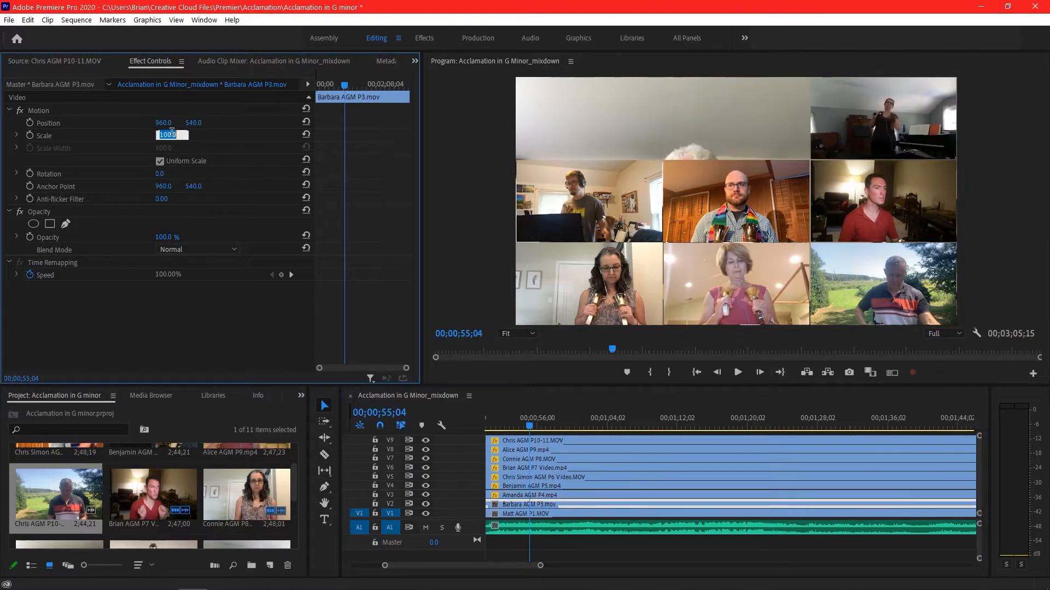
pyautogui.write('33')
pyautogui.click(534, 513)
pyautogui.click(162, 135)
pyautogui.write('33')
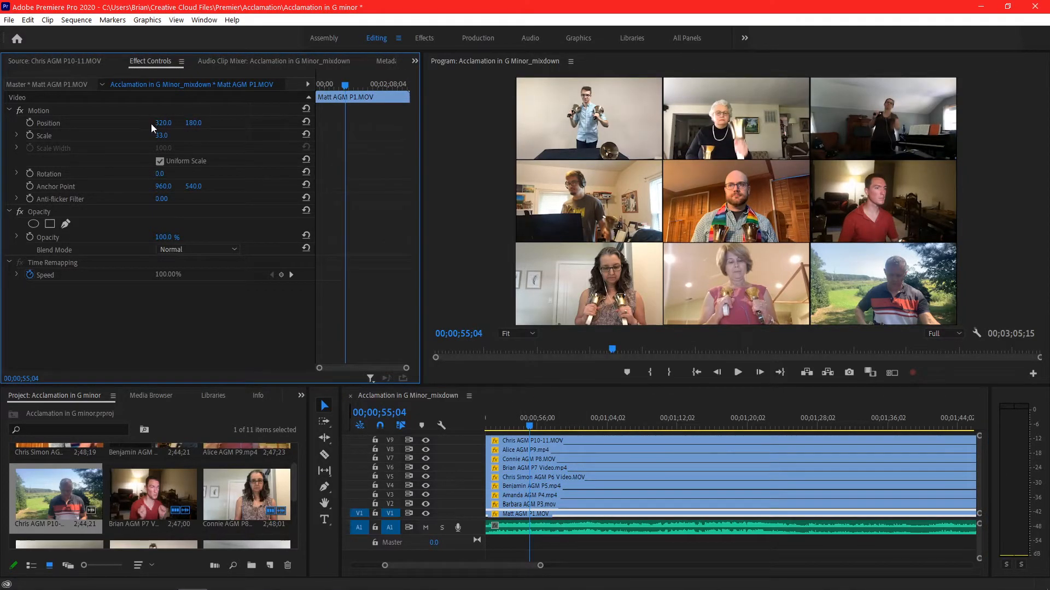
# Try nudging the P1 clip's horizontal position from the grid value to 317, and undo the nudge.
pyautogui.moveTo(166, 124); pyautogui.dragTo(165, 124)
pyautogui.click(166, 124)
pyautogui.write('320')
pyautogui.press('Return')
pyautogui.moveTo(158, 122)
pyautogui.mouseDown()
pyautogui.moveTo(174, 121)
pyautogui.moveTo(156, 122)
pyautogui.mouseUp()
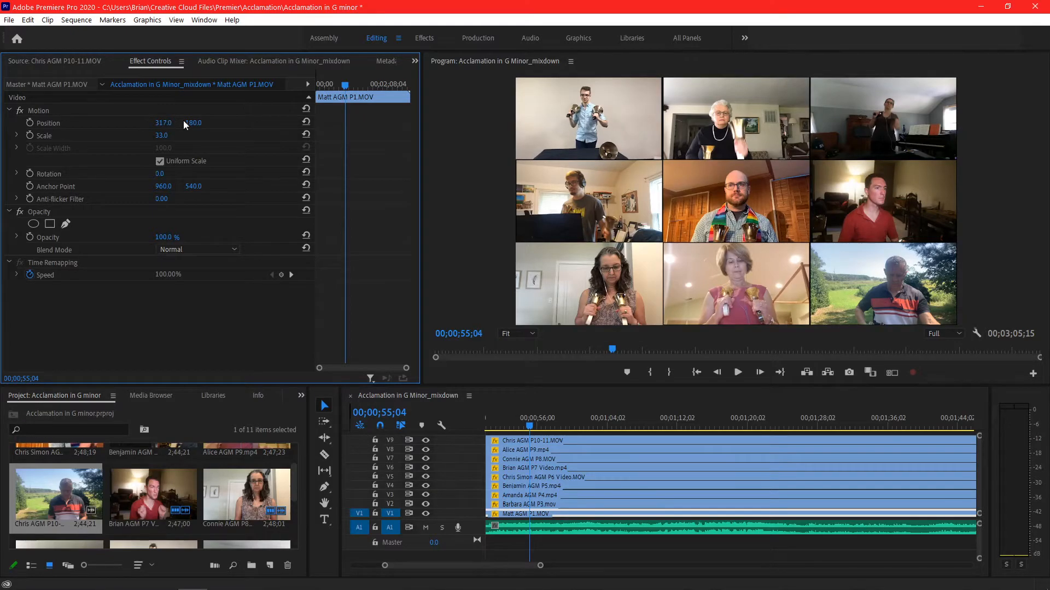
pyautogui.hotkey('ctrl', 'z')
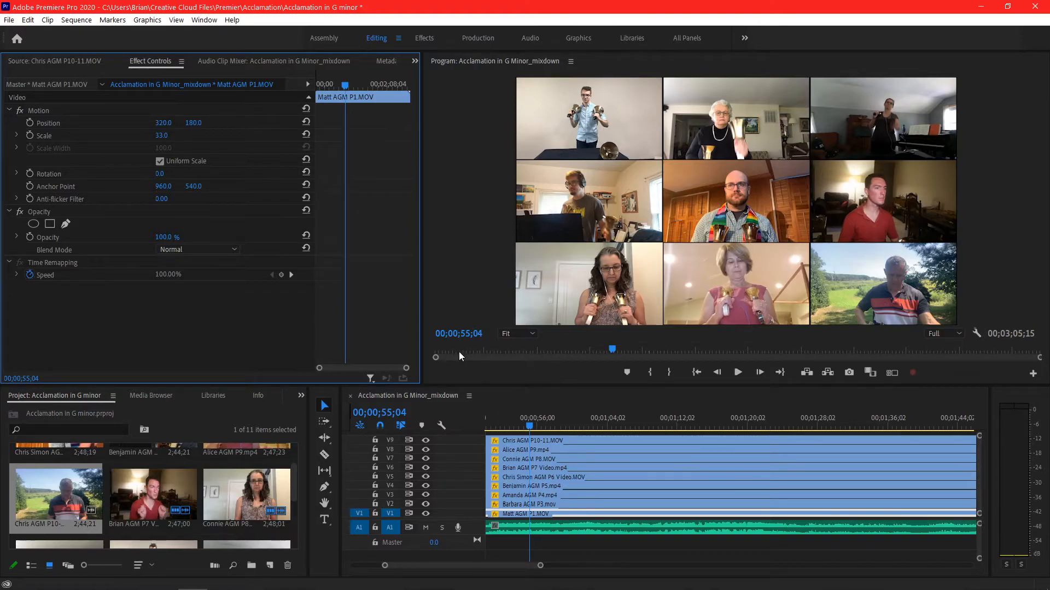
# Play the sequence from near its beginning to check the nine-cell grid against the mixdown audio.
pyautogui.moveTo(529, 425); pyautogui.dragTo(404, 432)
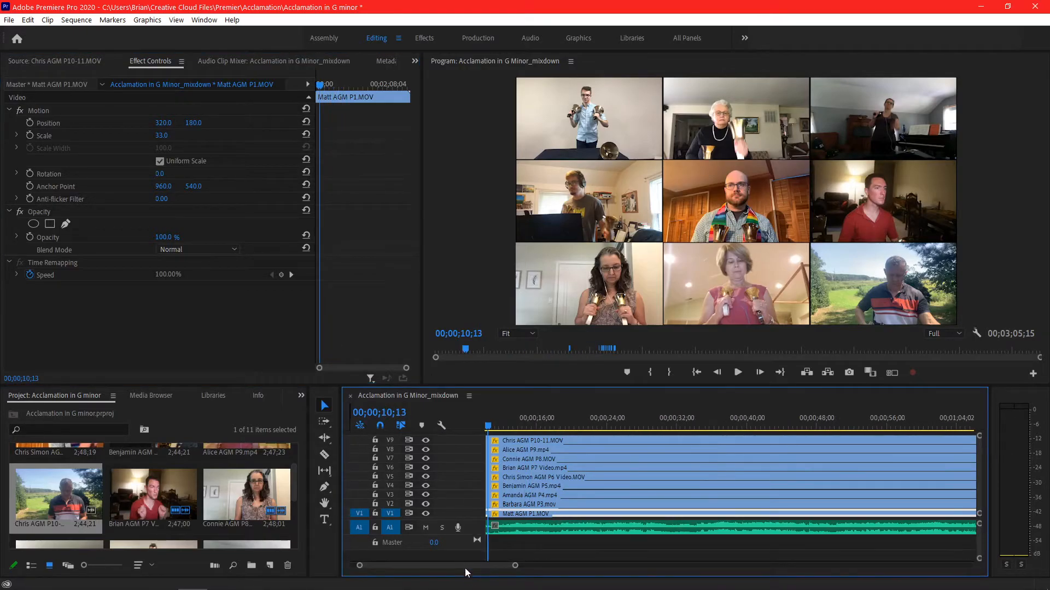
pyautogui.scroll(5, 435, 563)
pyautogui.click(492, 428)
pyautogui.press('space')
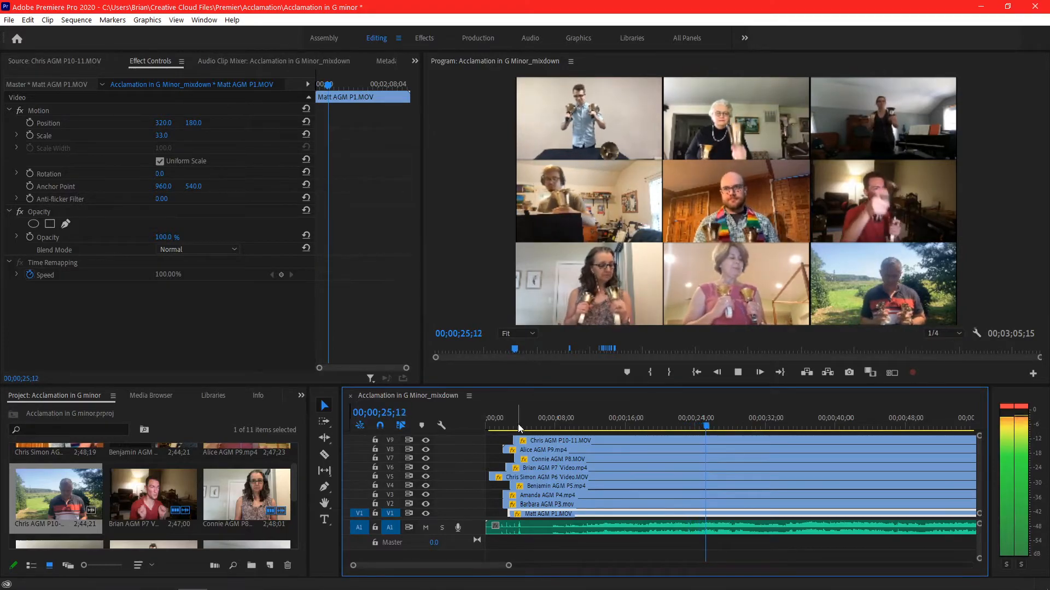
pyautogui.press('space')
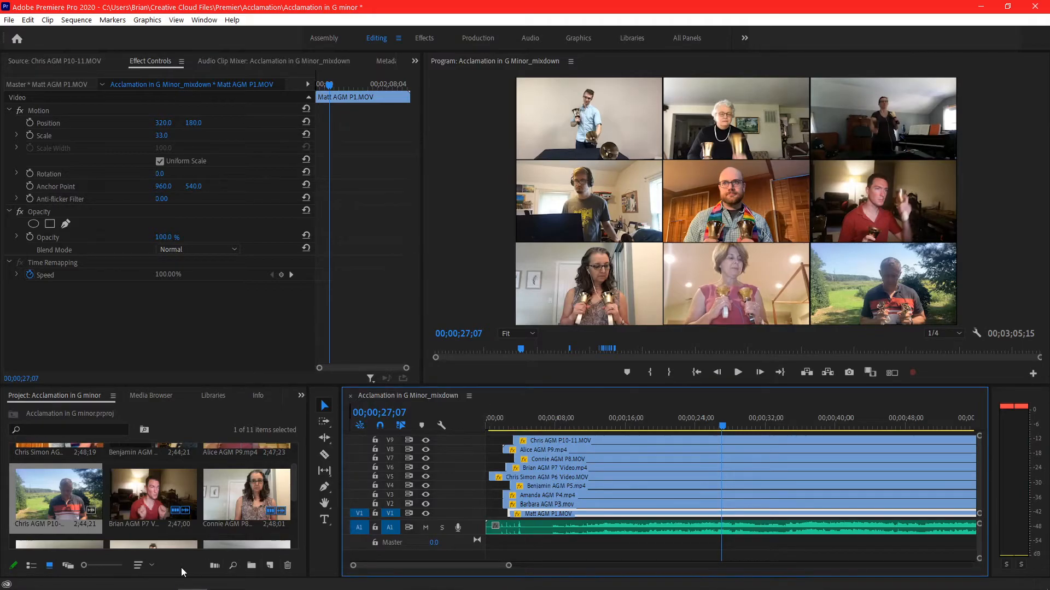
# Switch to Adobe Audition and open Acclamation in G Minor_mixdown.wav for waveform editing.
pyautogui.hotkey('alt', 'Tab')
pyautogui.hotkey('alt', 'Tab')
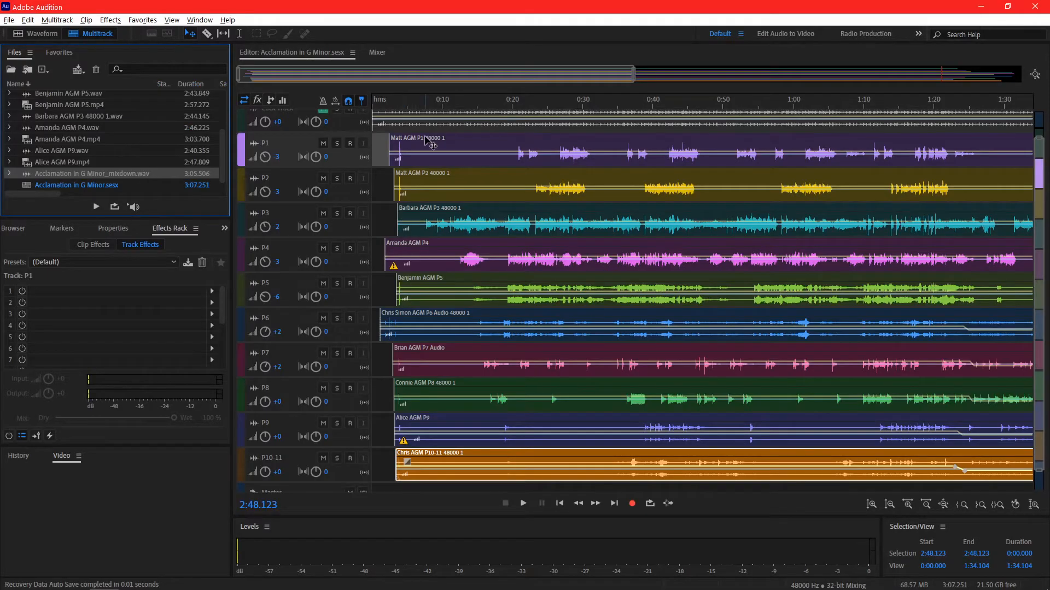
pyautogui.doubleClick(85, 175)
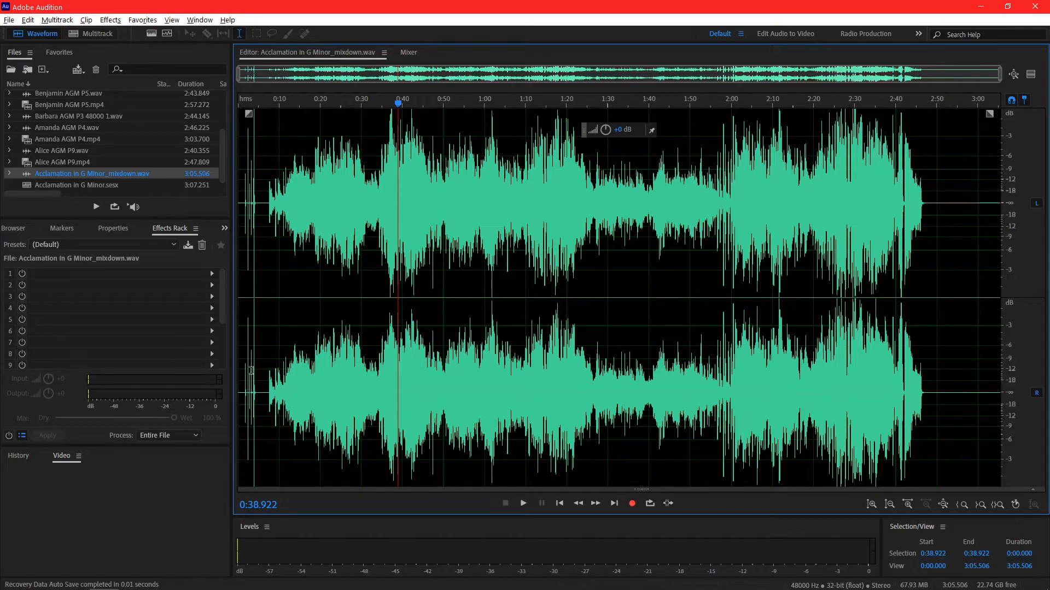
# Silence the count-in clicks in the mixdown from 0:00.000 to 0:07.465.
pyautogui.moveTo(999, 74); pyautogui.dragTo(366, 84)
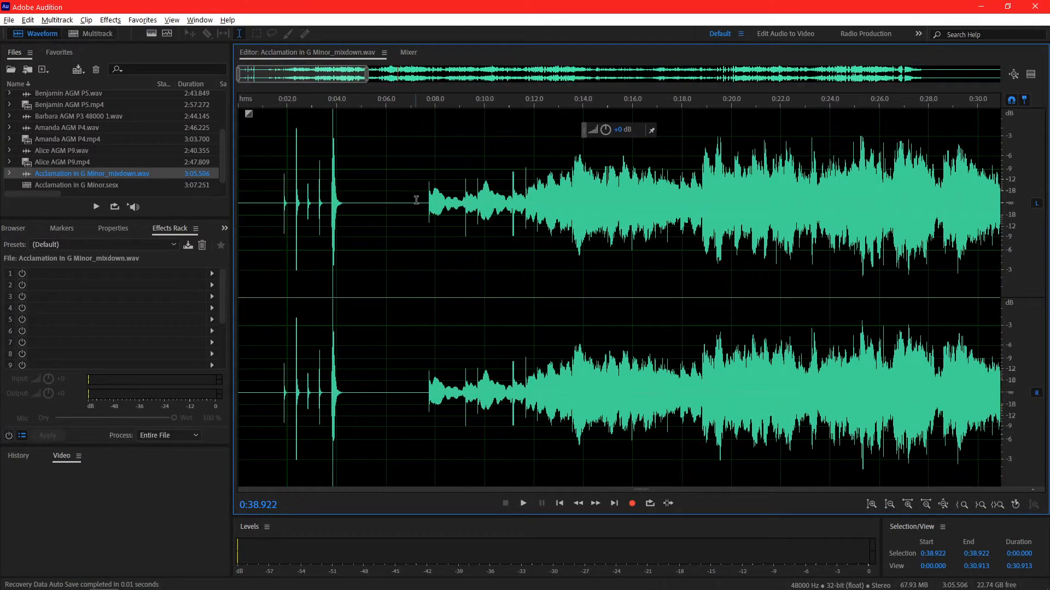
pyautogui.moveTo(422, 204); pyautogui.dragTo(167, 202)
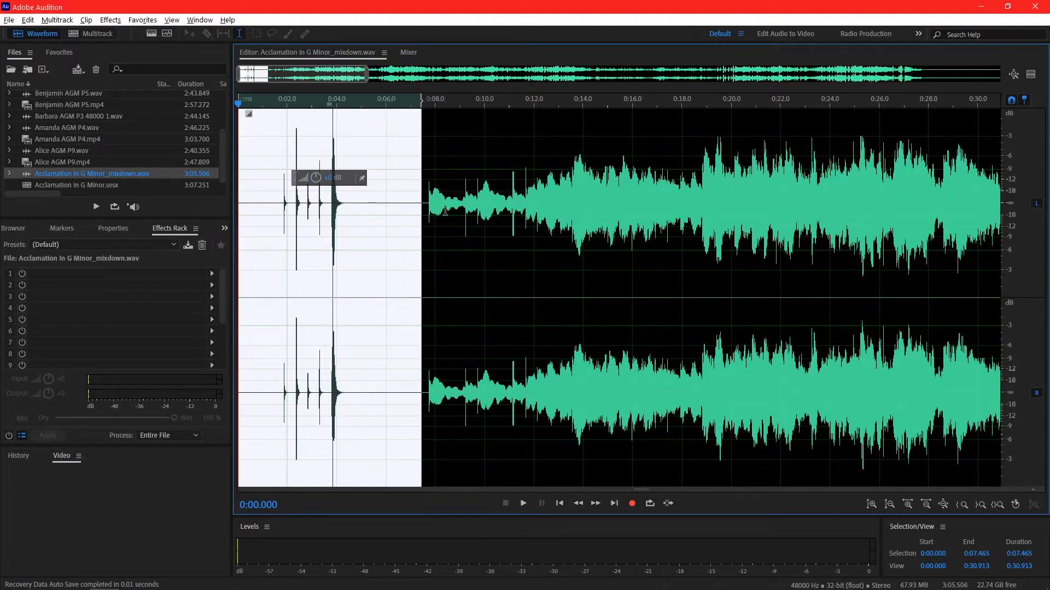
pyautogui.rightClick(385, 265)
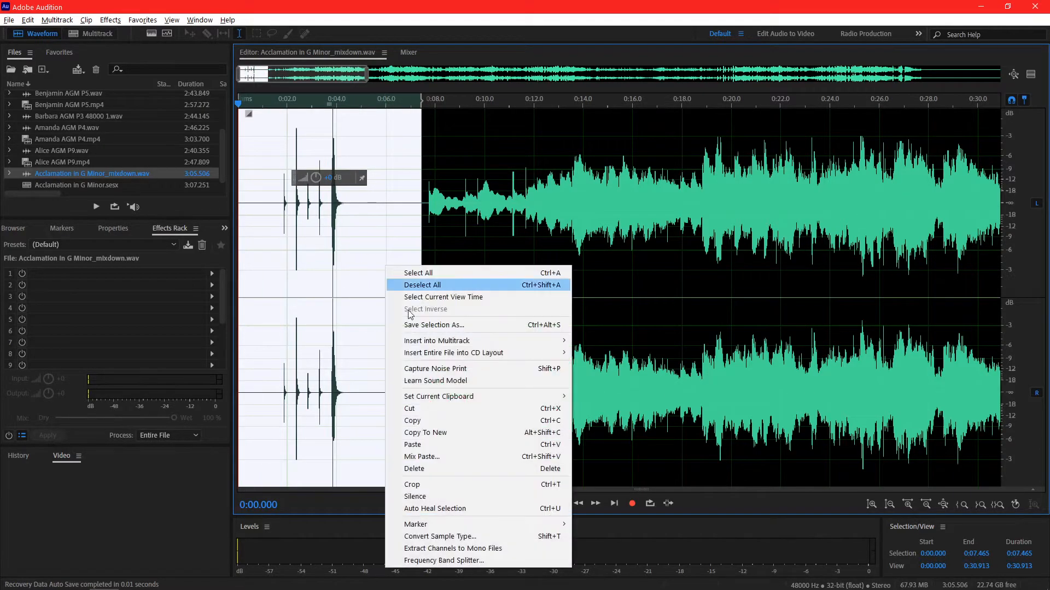
pyautogui.click(442, 485)
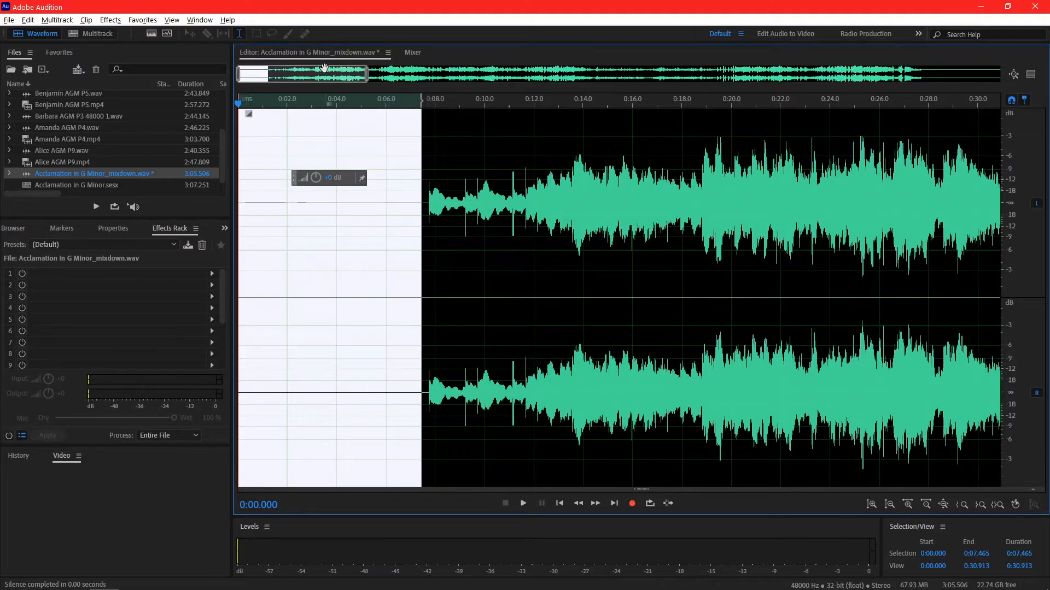
# Delete the mixdown's silent tail from 2:49.254 to the end of the file.
pyautogui.moveTo(321, 73); pyautogui.dragTo(968, 77)
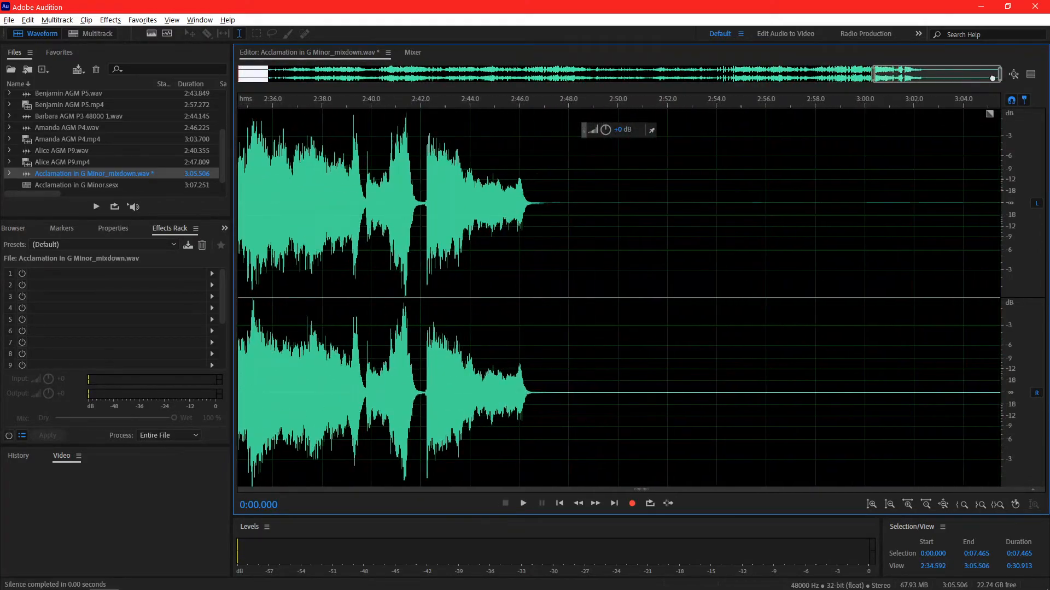
pyautogui.moveTo(599, 185); pyautogui.dragTo(1048, 192)
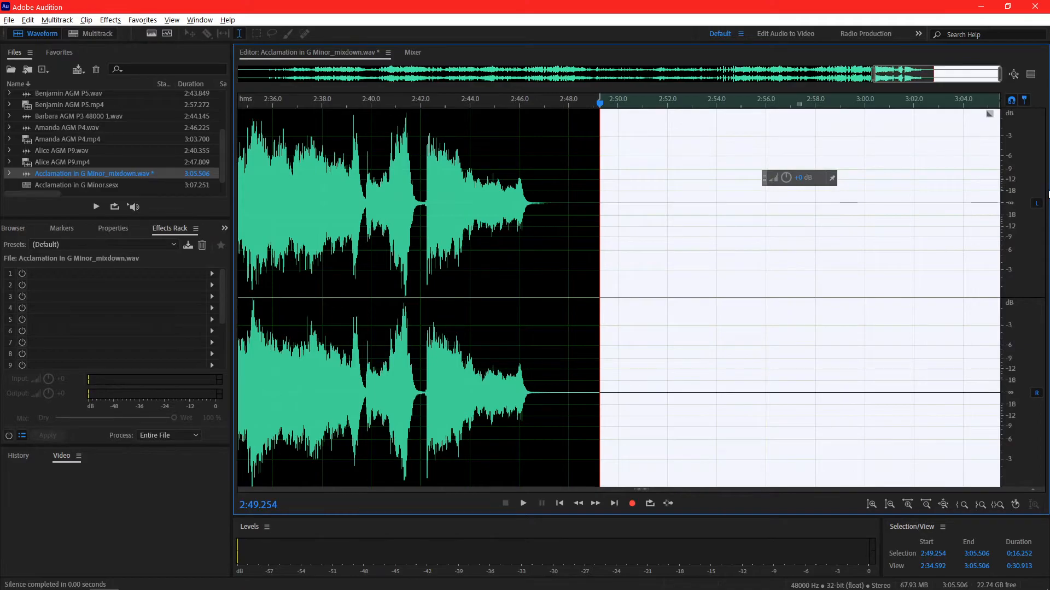
pyautogui.press('Delete')
# Select the entire mixdown and load the Handbells Basic preset into the effects rack.
pyautogui.hotkey('ctrl', 'a')
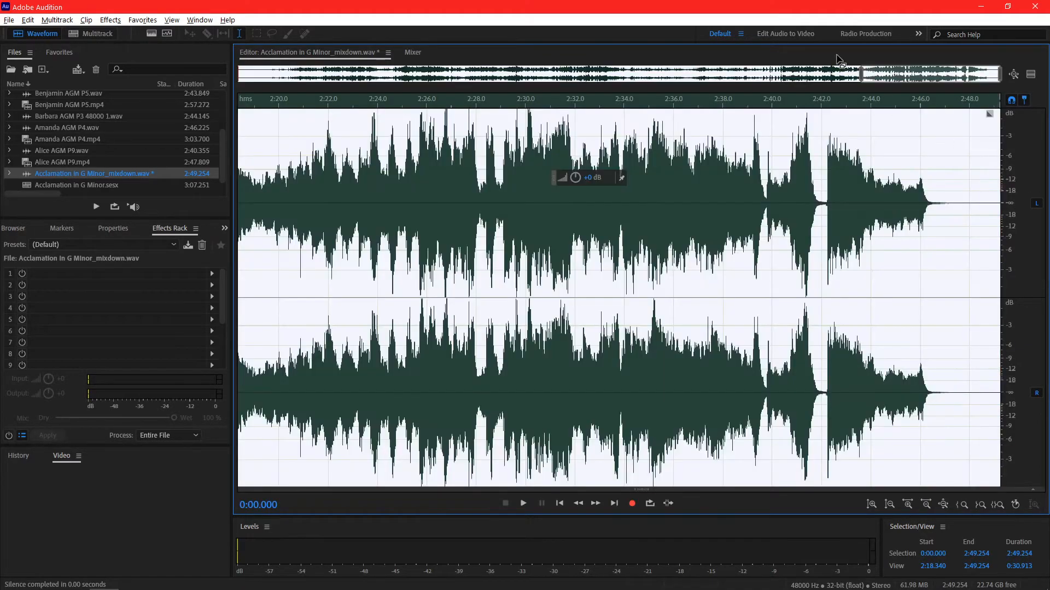
pyautogui.press('\\')
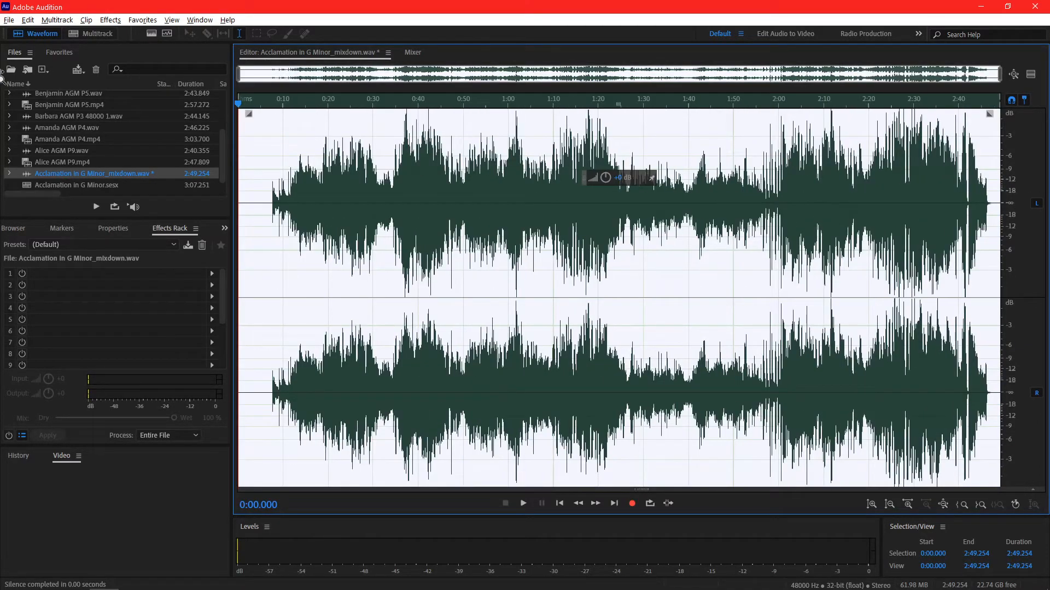
pyautogui.click(75, 242)
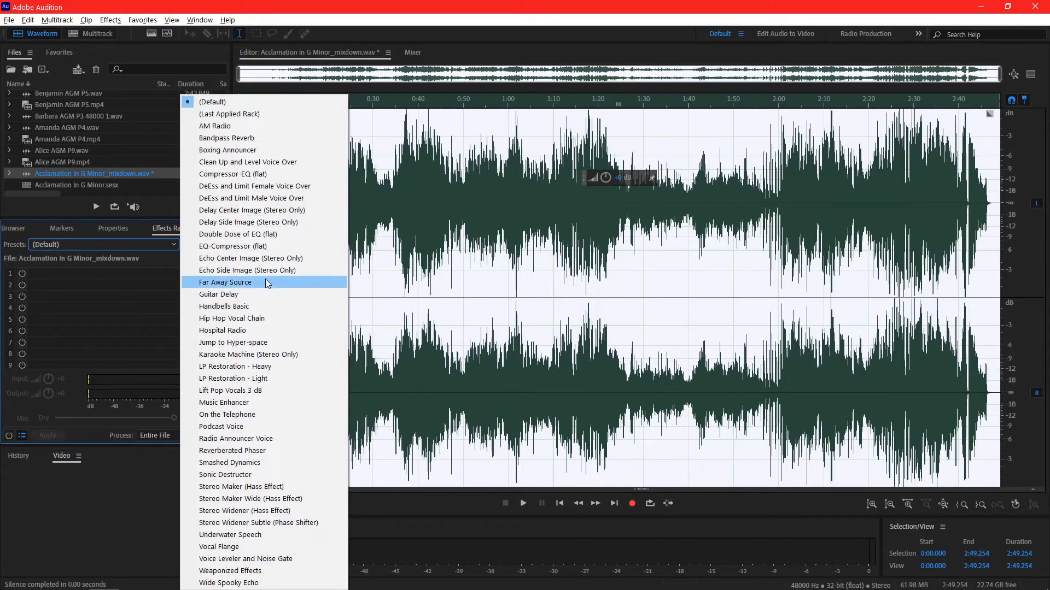
pyautogui.click(241, 305)
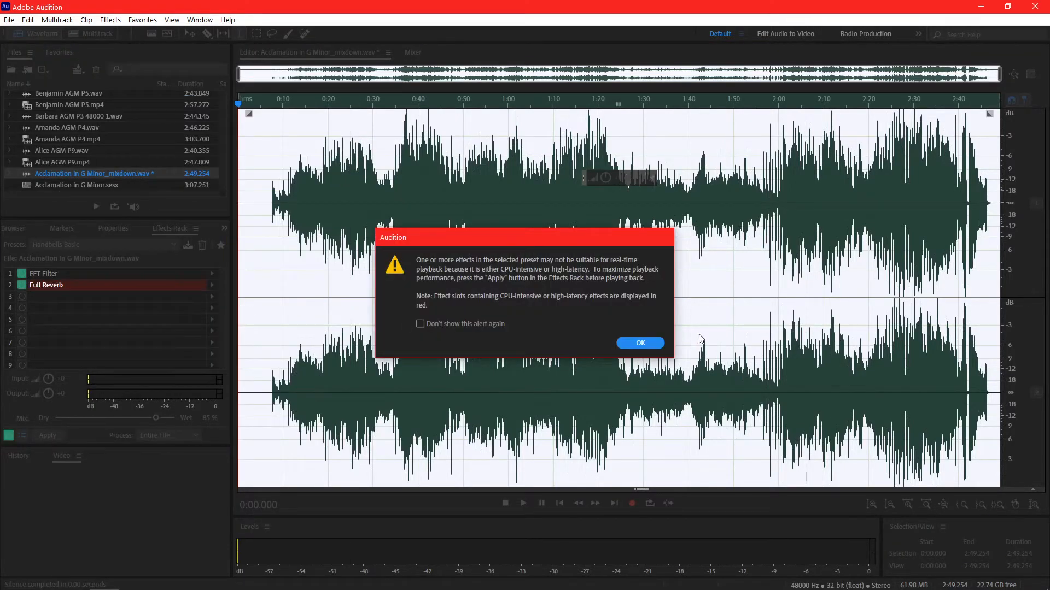
pyautogui.click(638, 344)
# Examine the settings of the preset's FFT Filter and Full Reverb effects.
pyautogui.doubleClick(113, 274)
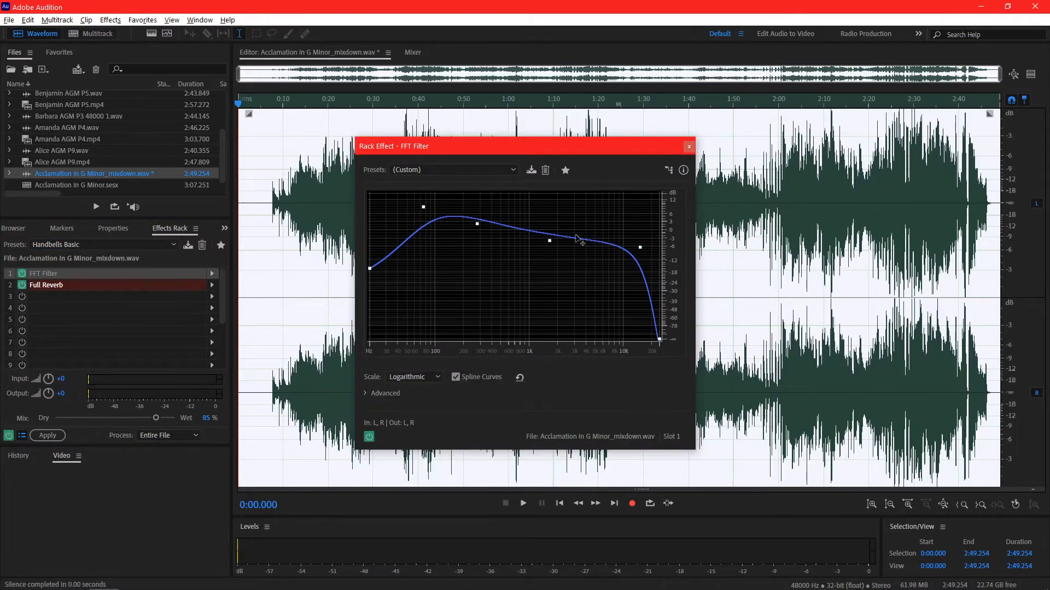
pyautogui.click(689, 148)
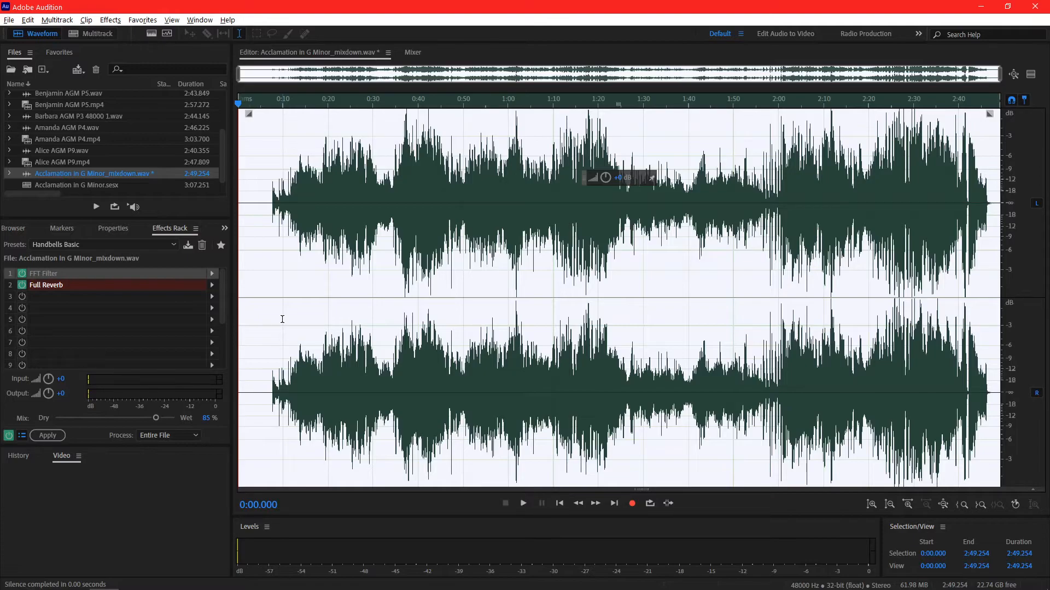
pyautogui.click(117, 287)
pyautogui.doubleClick(70, 284)
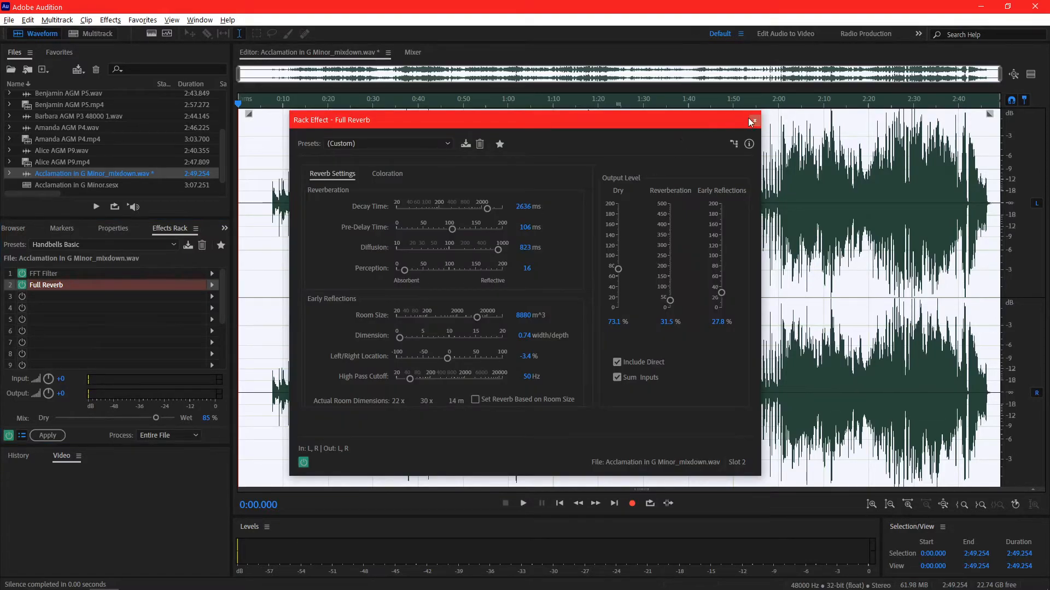
pyautogui.click(752, 121)
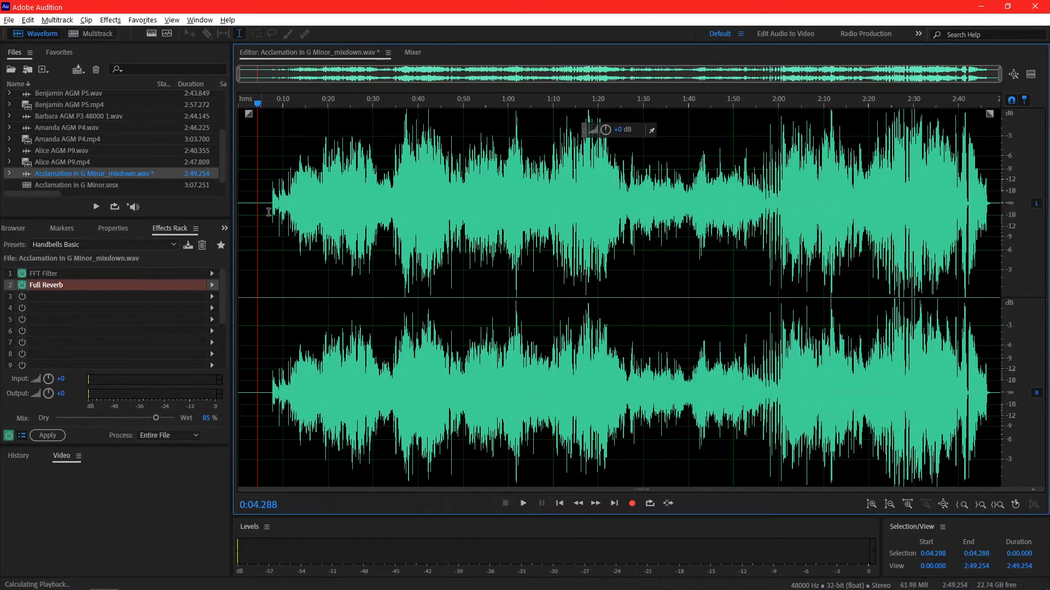
# Set the effects rack's output gain to -3 dB and preview the mixdown with effects from 0:05.606.
pyautogui.click(263, 197)
pyautogui.click(63, 396)
pyautogui.press('Return')
pyautogui.press('space')
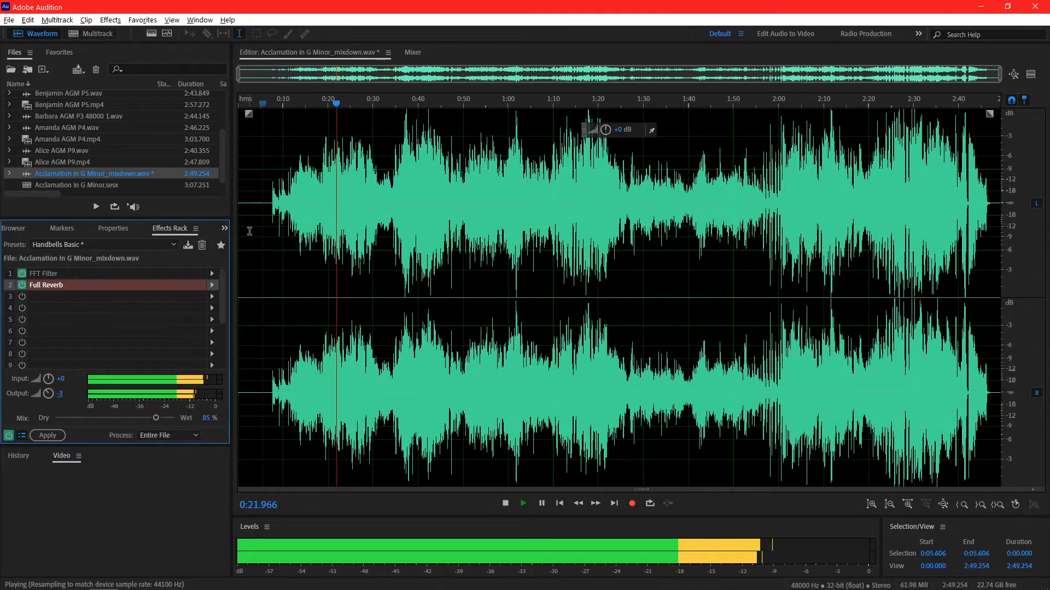
pyautogui.press('space')
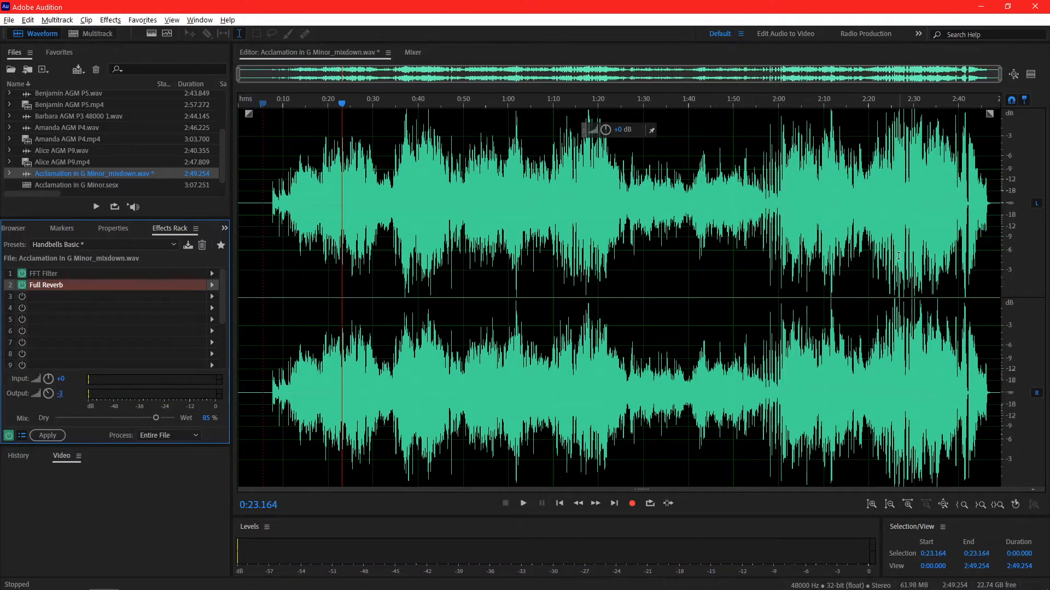
# Bypass all rack effects and play the mixdown's loud ending from 2:23.684 for comparison.
pyautogui.click(864, 230)
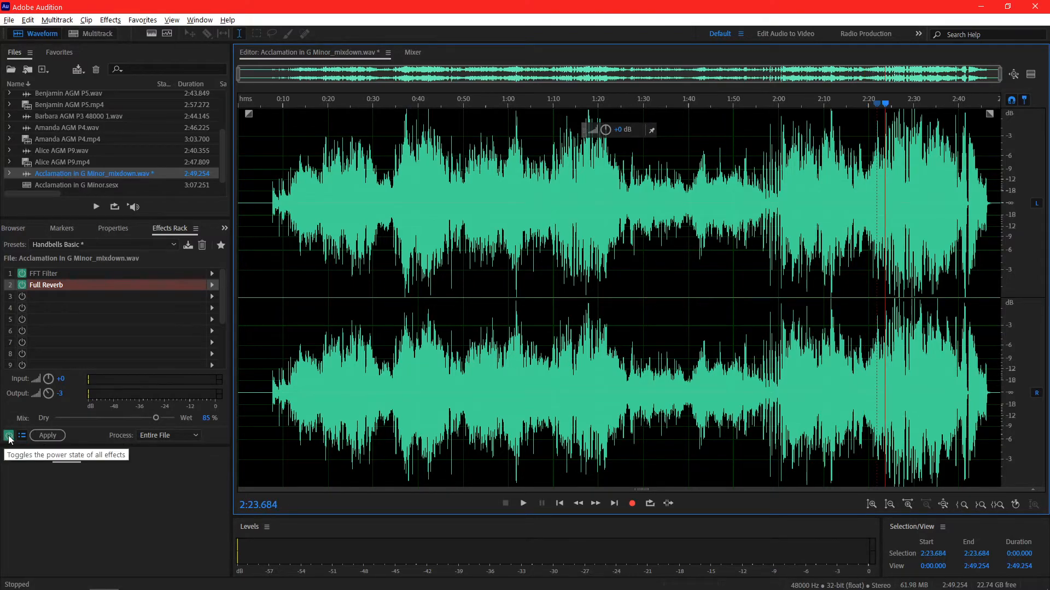
pyautogui.click(9, 436)
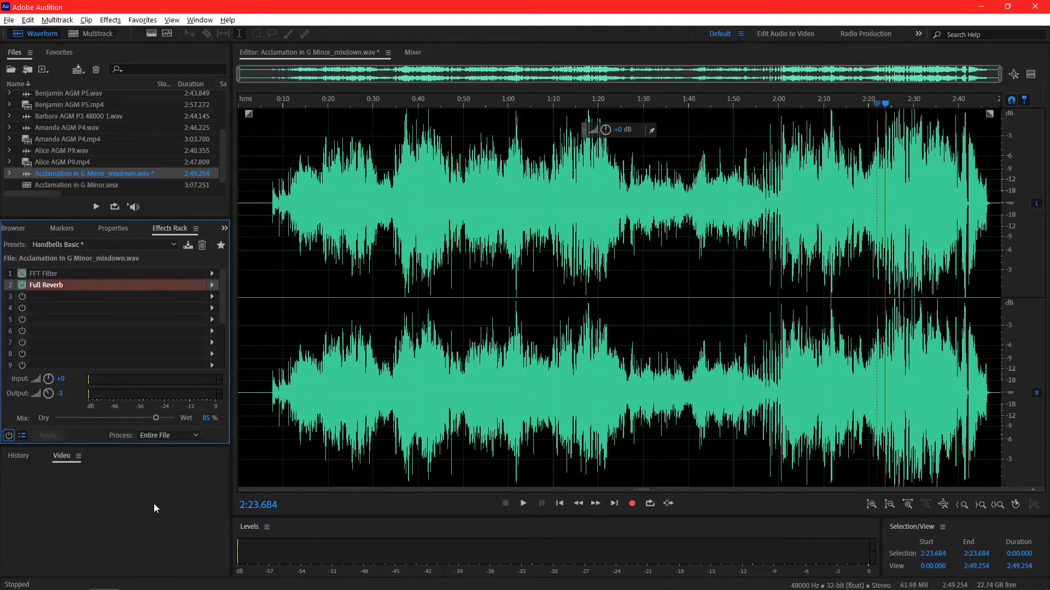
pyautogui.press('space')
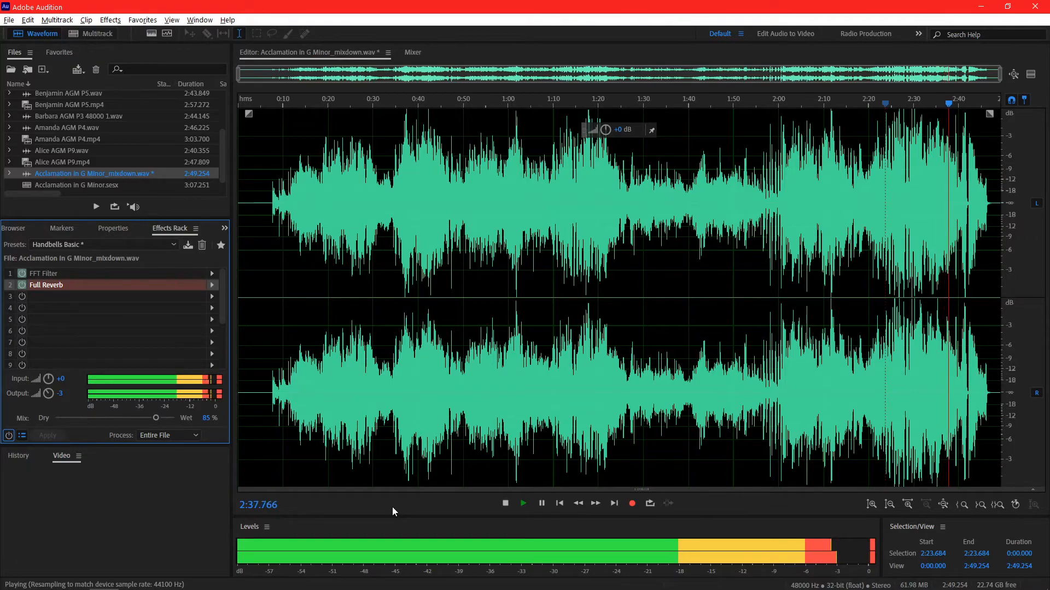
# Re-enable the effects rack and replay the ending from 2:23.524, comparing the sound with effects off and on.
pyautogui.press('space')
pyautogui.click(884, 424)
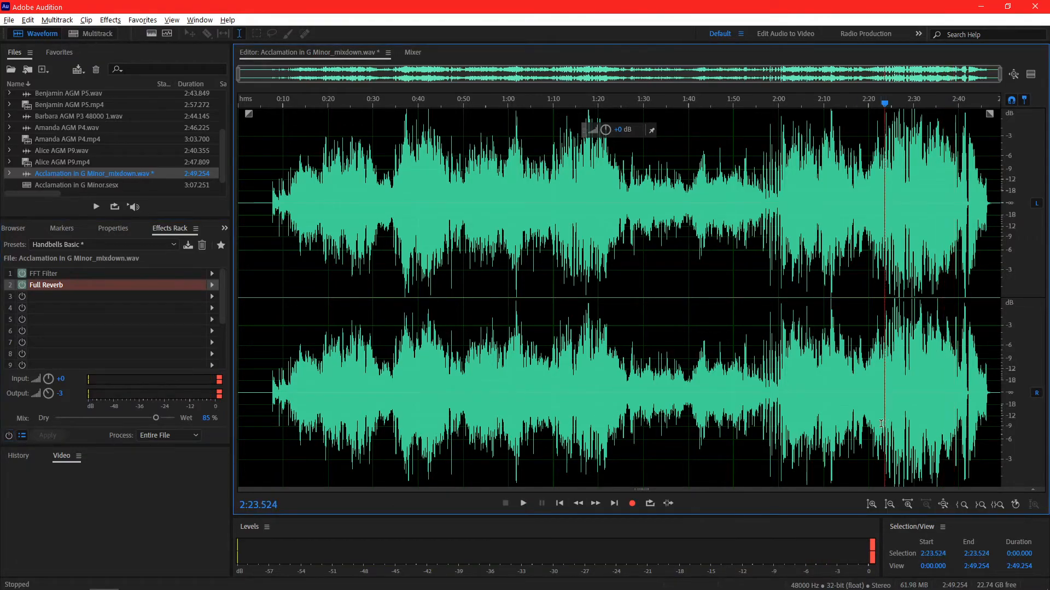
pyautogui.click(8, 436)
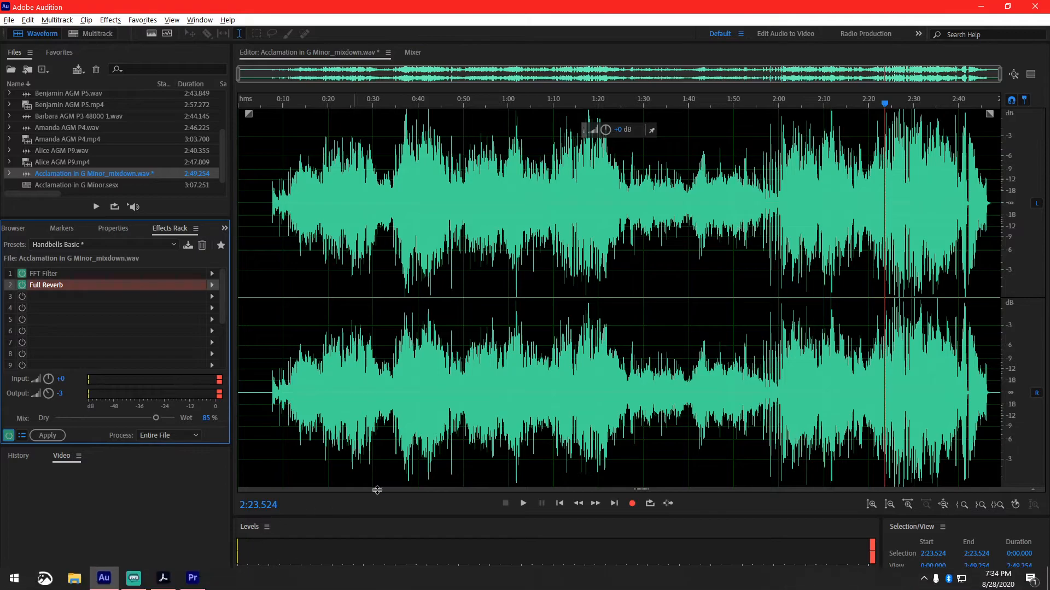
pyautogui.press('space')
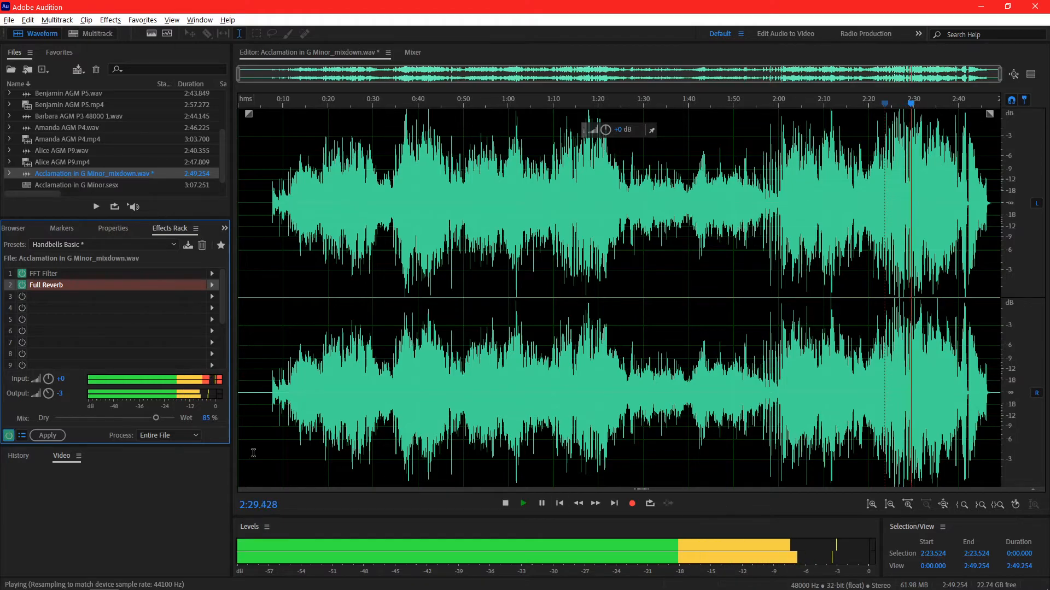
pyautogui.click(8, 436)
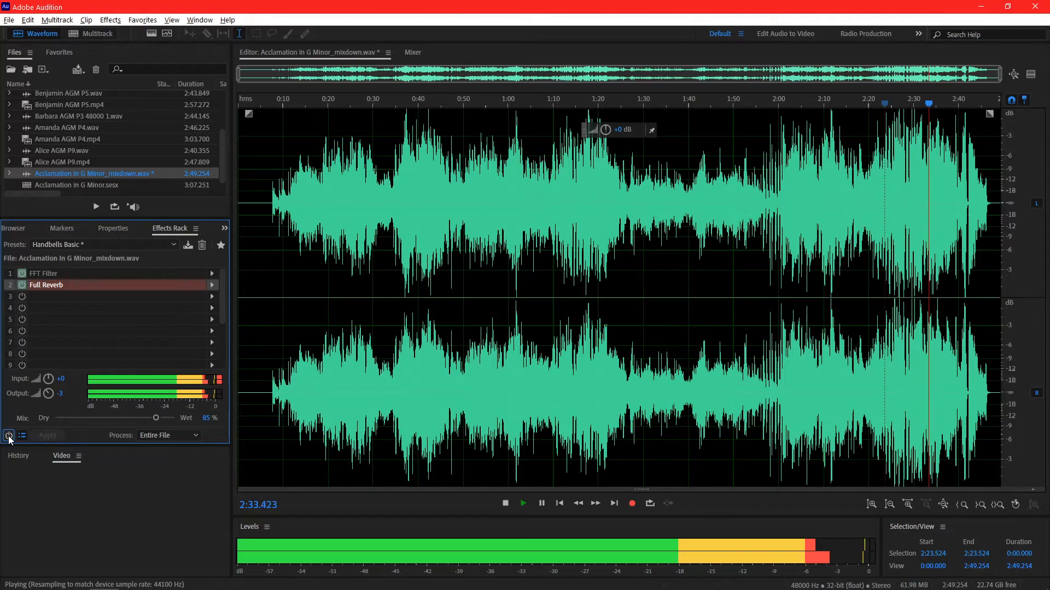
pyautogui.click(8, 436)
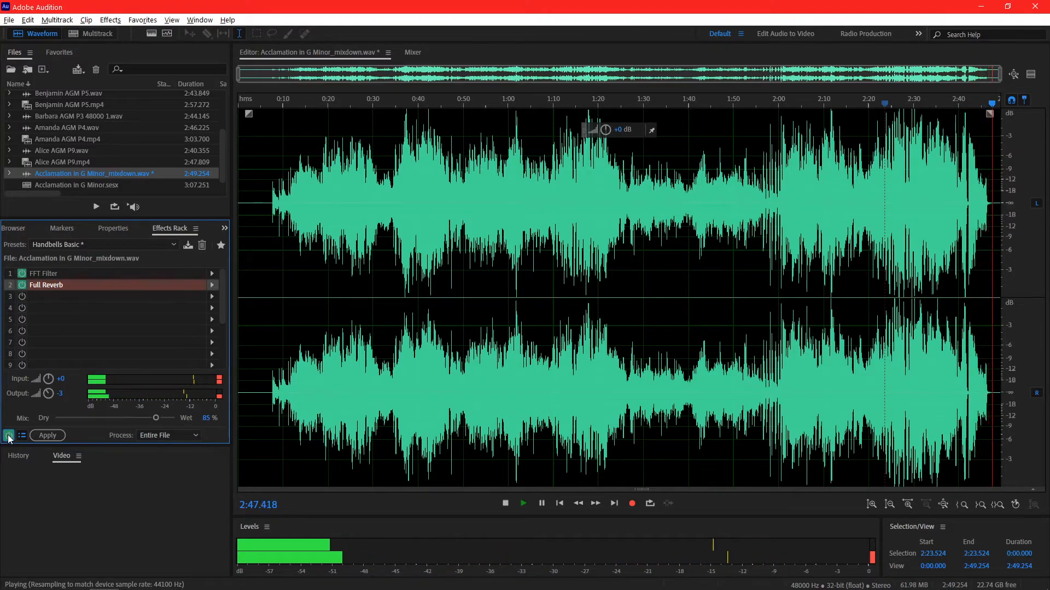
pyautogui.press('space')
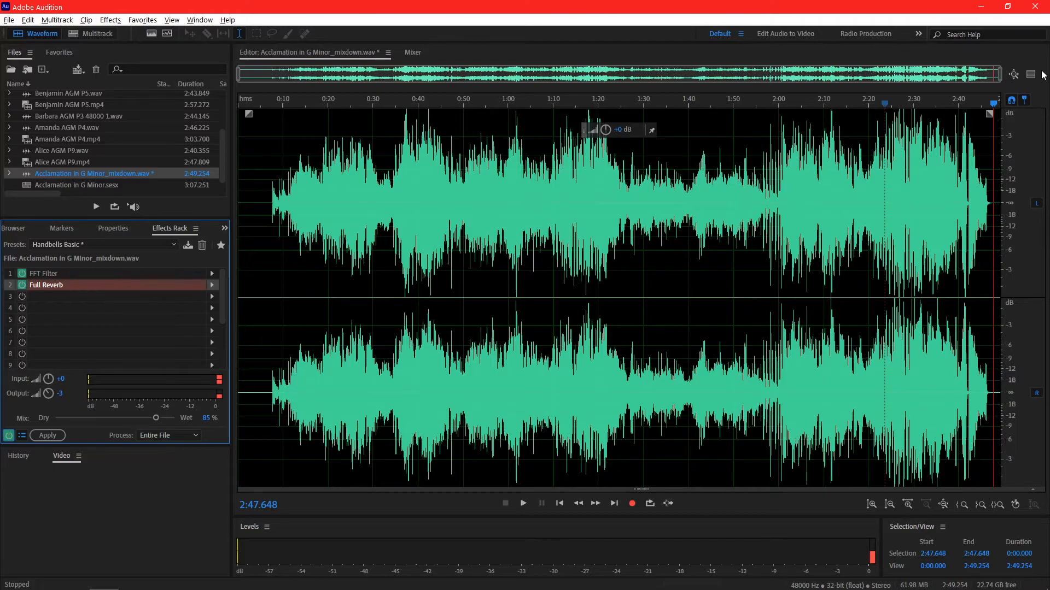
# Apply the rack effects to the entire mixdown and save it as Acclamation in G Minor_mixdown final.wav.
pyautogui.click(48, 435)
pyautogui.click(812, 398)
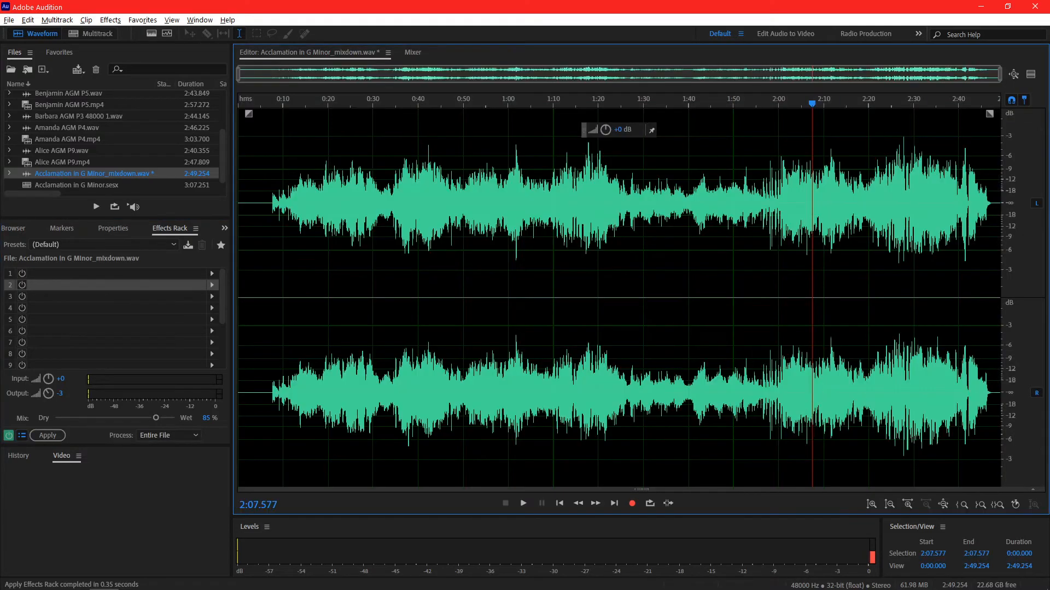
pyautogui.click(9, 20)
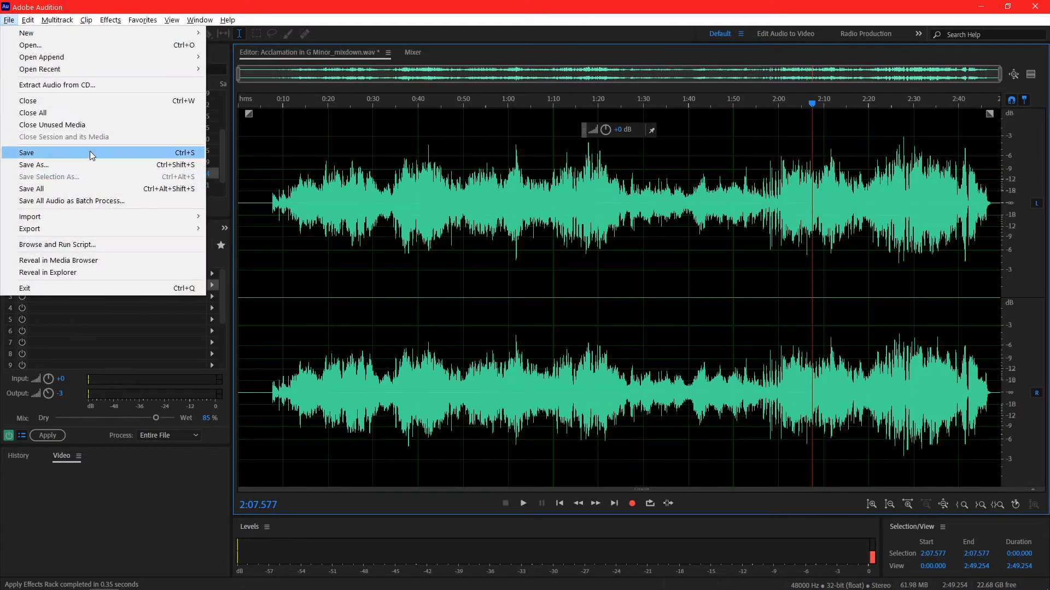
pyautogui.click(66, 164)
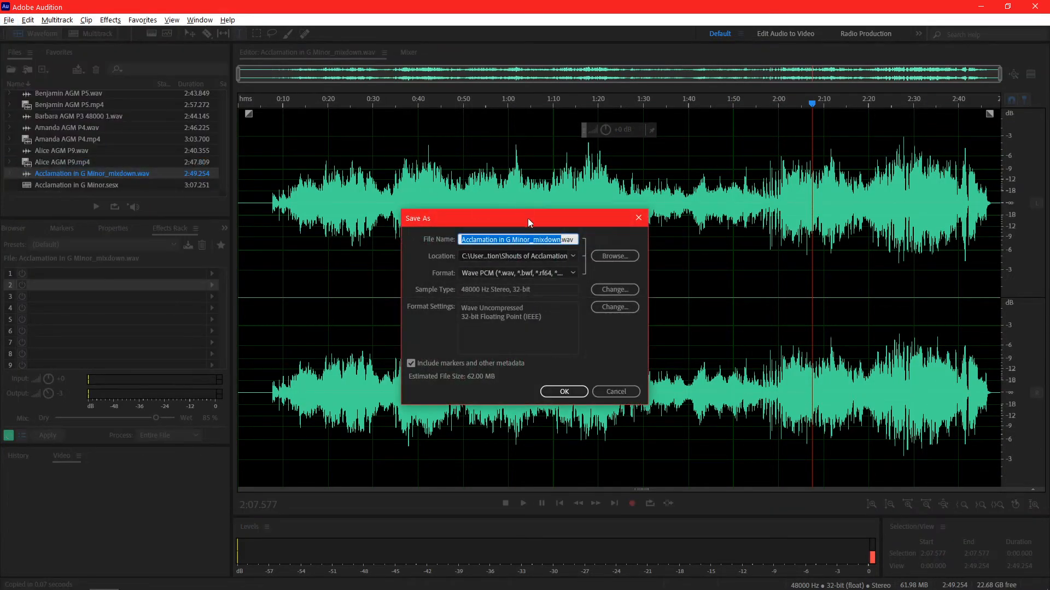
pyautogui.click(560, 239)
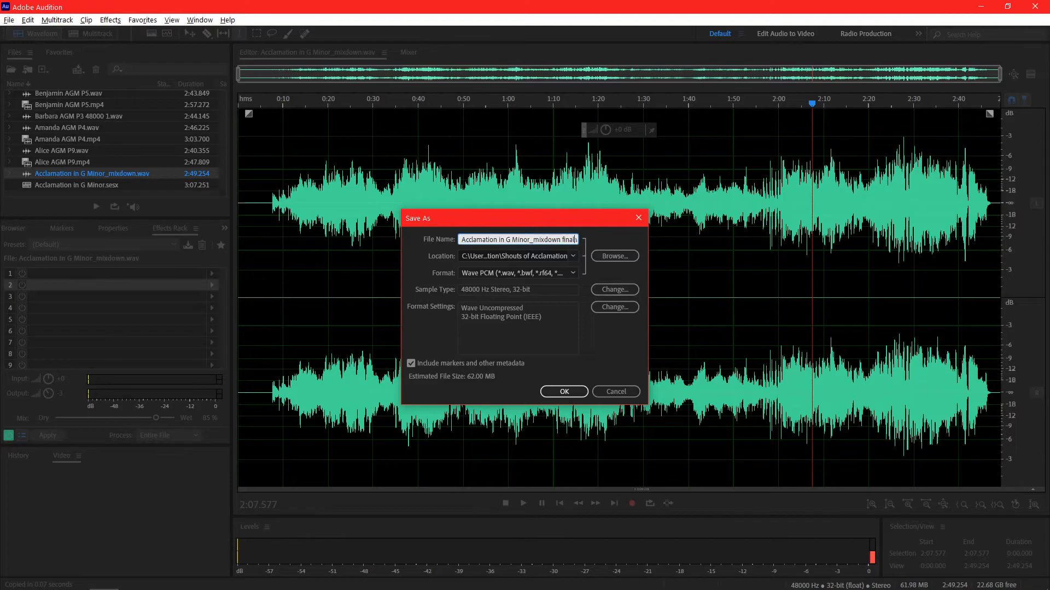
pyautogui.write('final')
pyautogui.click(563, 392)
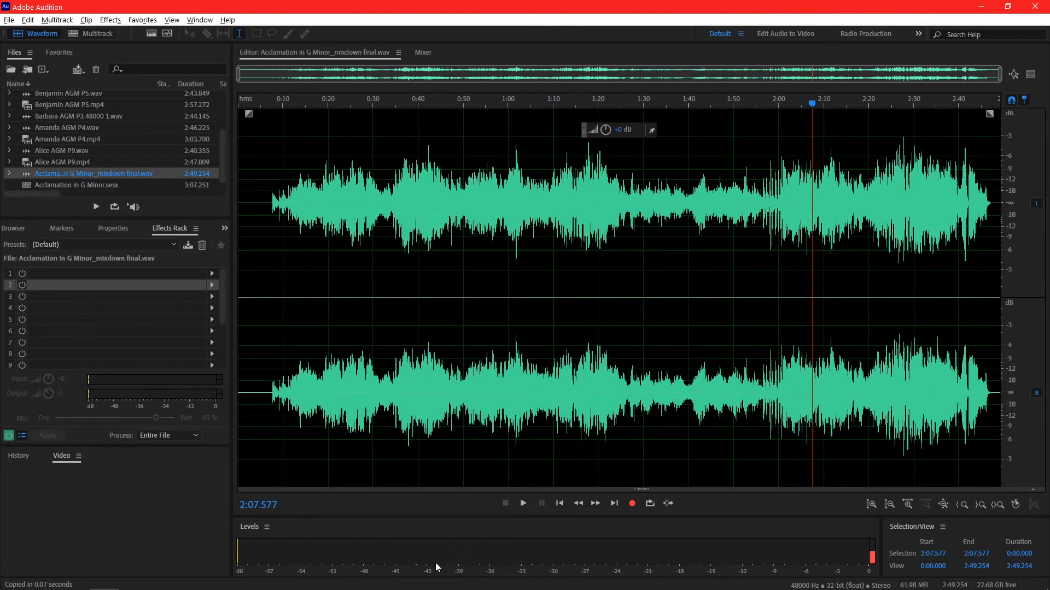
# Switch to Premiere Pro, import Acclamation in G Minor_mixdown final, and place it on track A1 at the sequence start.
pyautogui.click(193, 586)
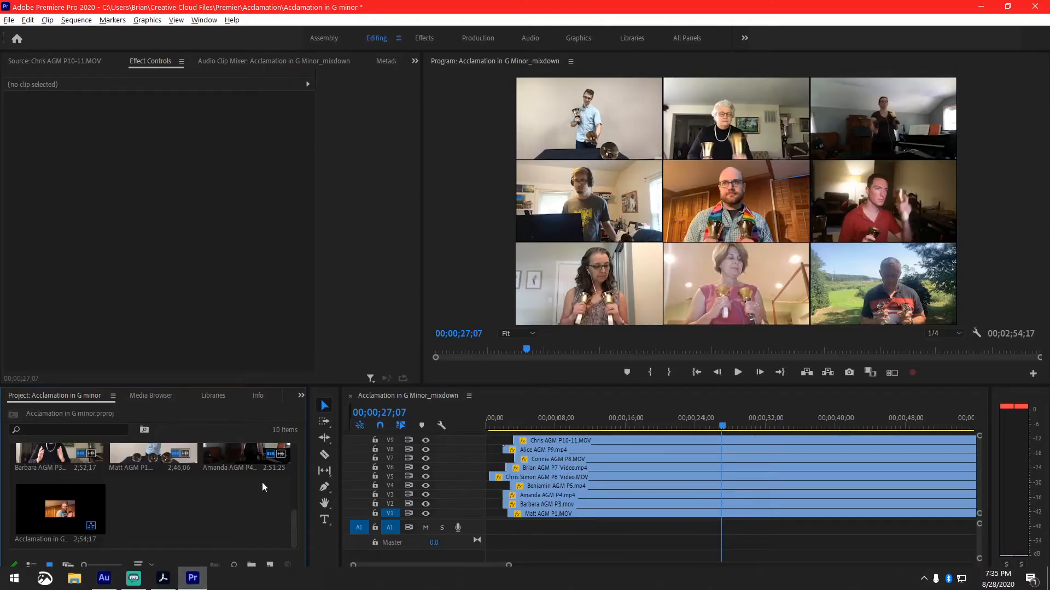
pyautogui.doubleClick(195, 499)
pyautogui.doubleClick(225, 173)
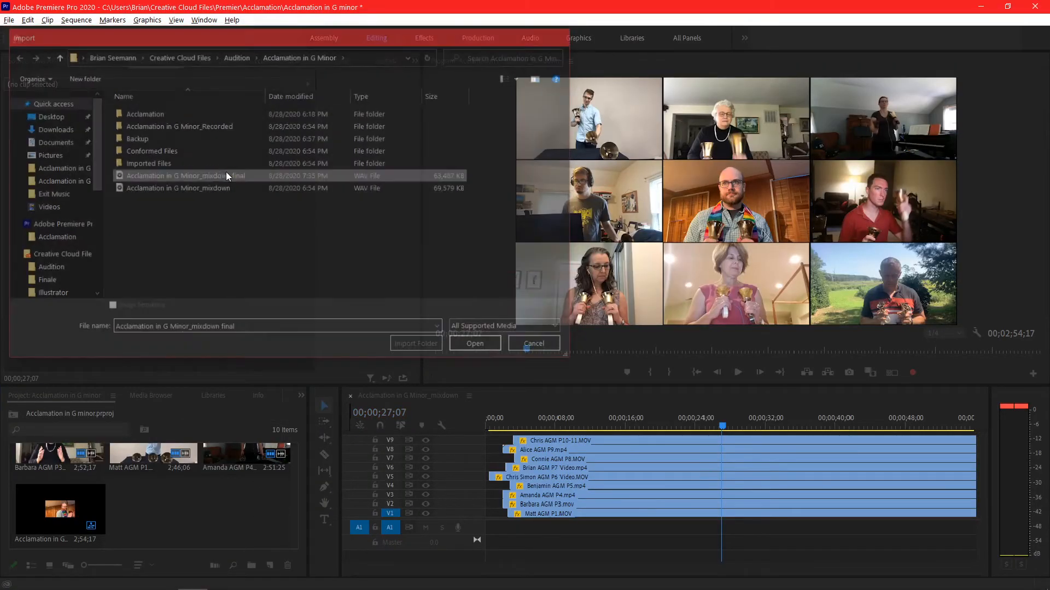
pyautogui.moveTo(156, 524); pyautogui.dragTo(486, 533)
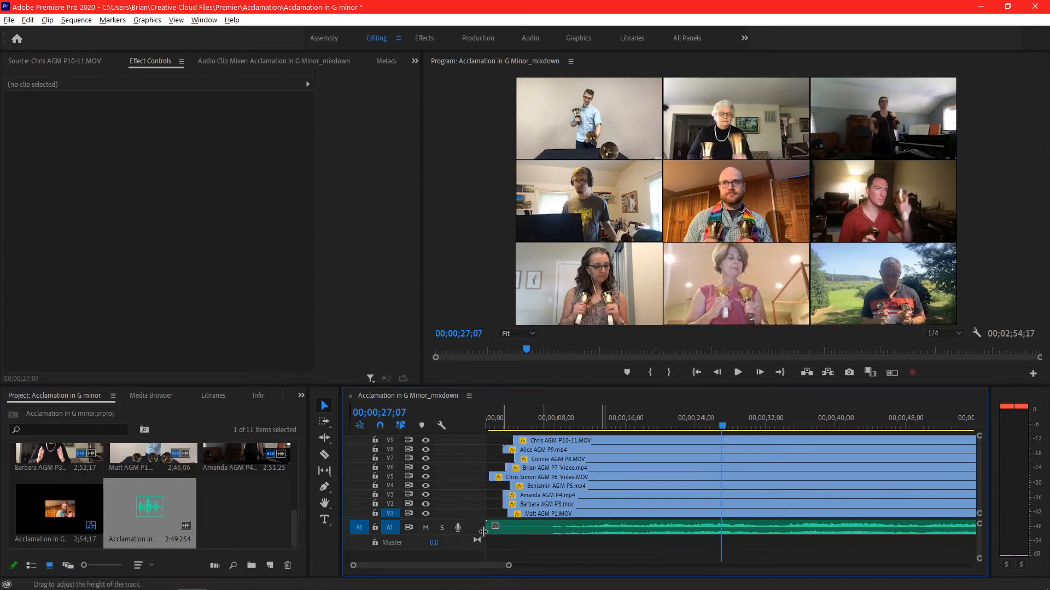
# Play the opening of the sequence to check the videos against the new audio.
pyautogui.click(538, 426)
pyautogui.press('space')
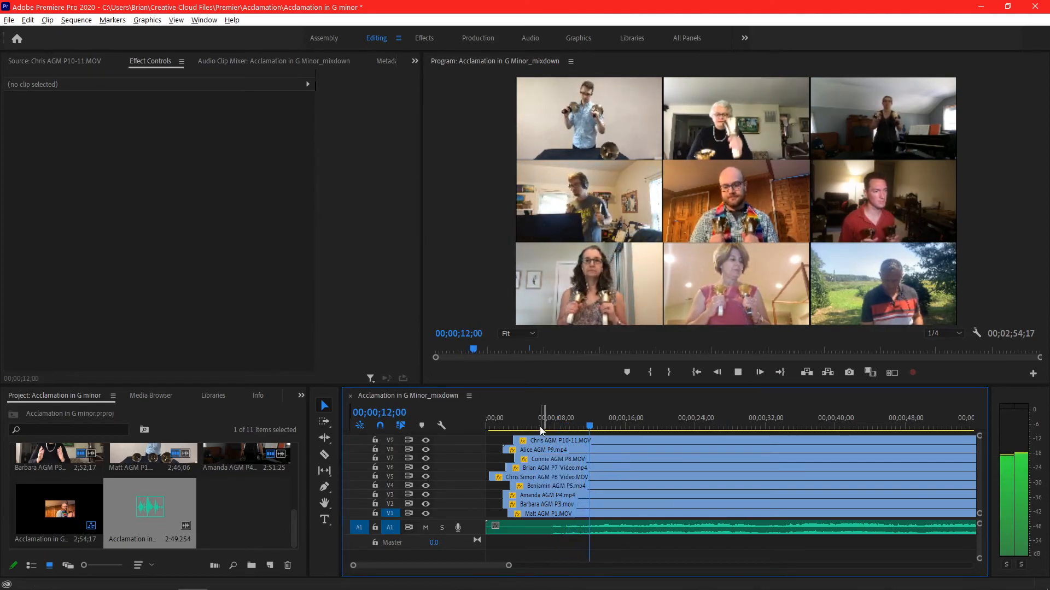
pyautogui.press('space')
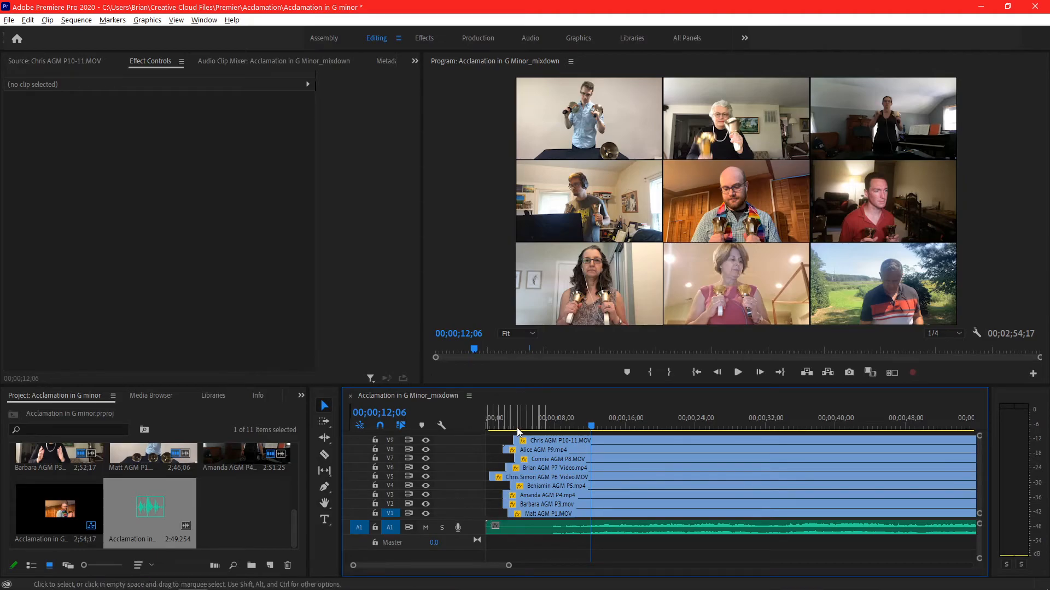
# Trim the starts of all nine video clips and the audio clip to a common point about 4.5 seconds in.
pyautogui.moveTo(518, 438); pyautogui.dragTo(528, 486)
pyautogui.moveTo(505, 495); pyautogui.dragTo(527, 513)
pyautogui.moveTo(487, 528); pyautogui.dragTo(526, 528)
# Move all the trimmed video and audio clips together to the start of the sequence.
pyautogui.hotkey('ctrl', 'a')
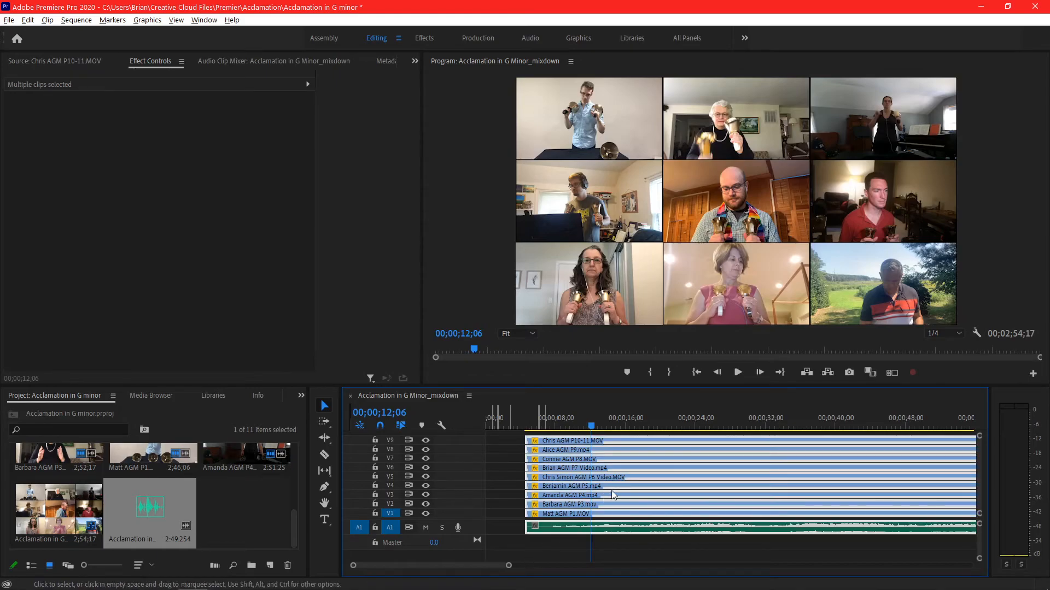
pyautogui.moveTo(599, 493); pyautogui.dragTo(553, 494)
pyautogui.moveTo(500, 419); pyautogui.dragTo(481, 427)
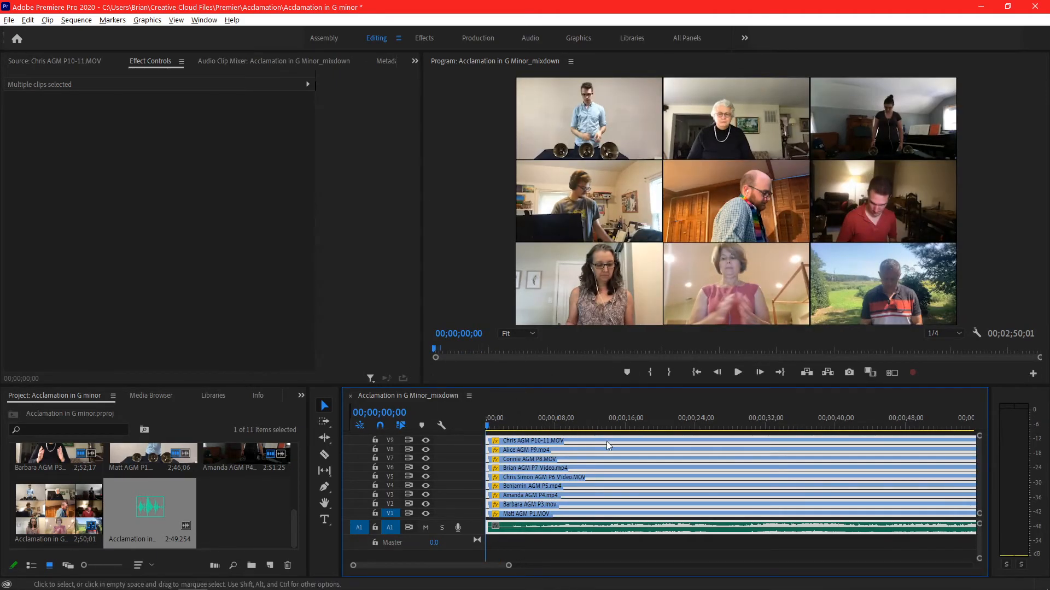
# Preview the trimmed opening of the sequence and switch to the Effects workspace.
pyautogui.press('space')
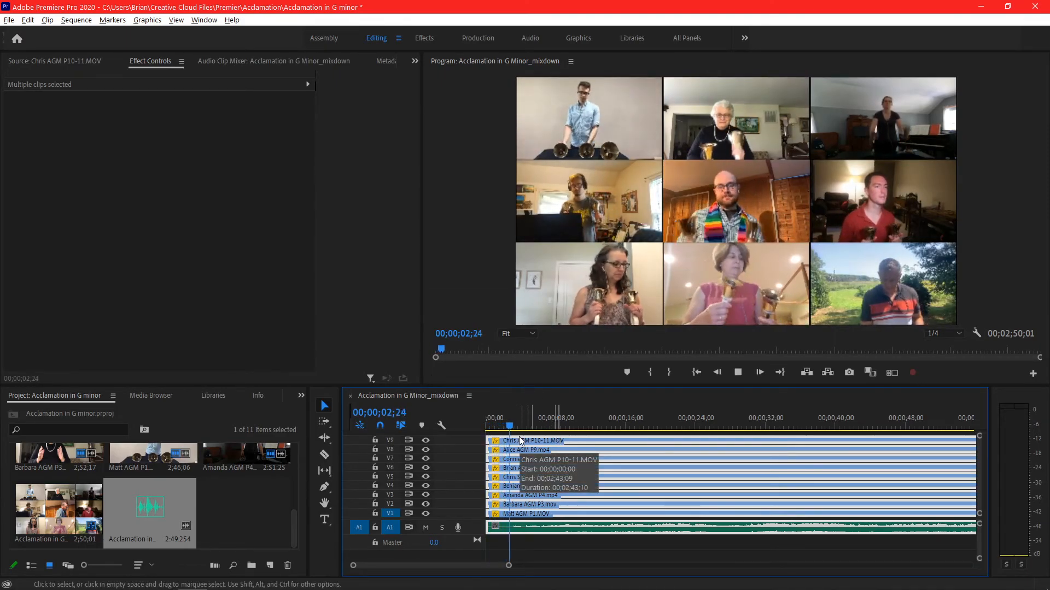
pyautogui.press('space')
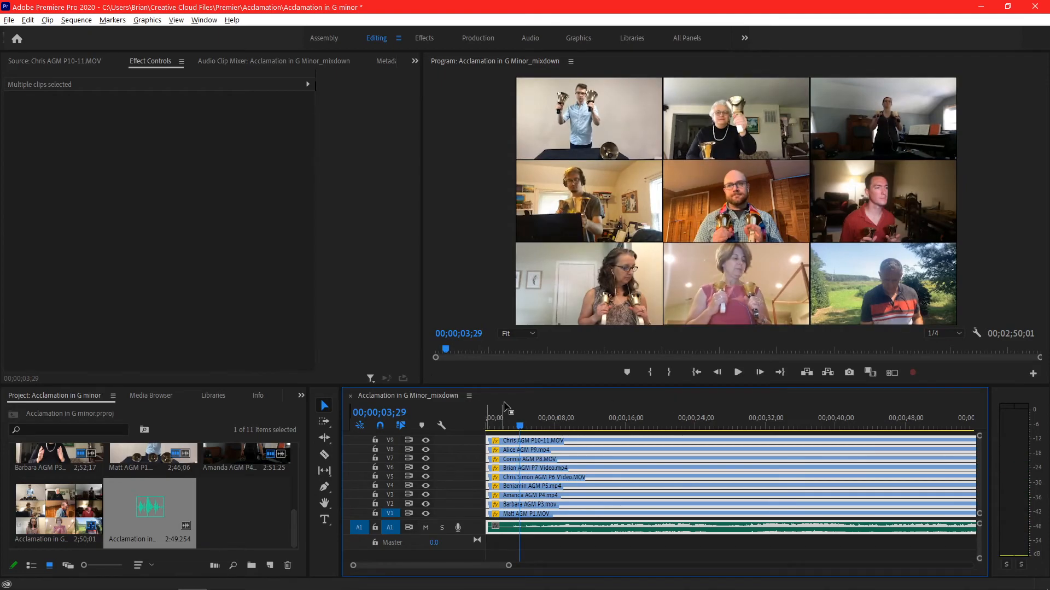
pyautogui.click(570, 422)
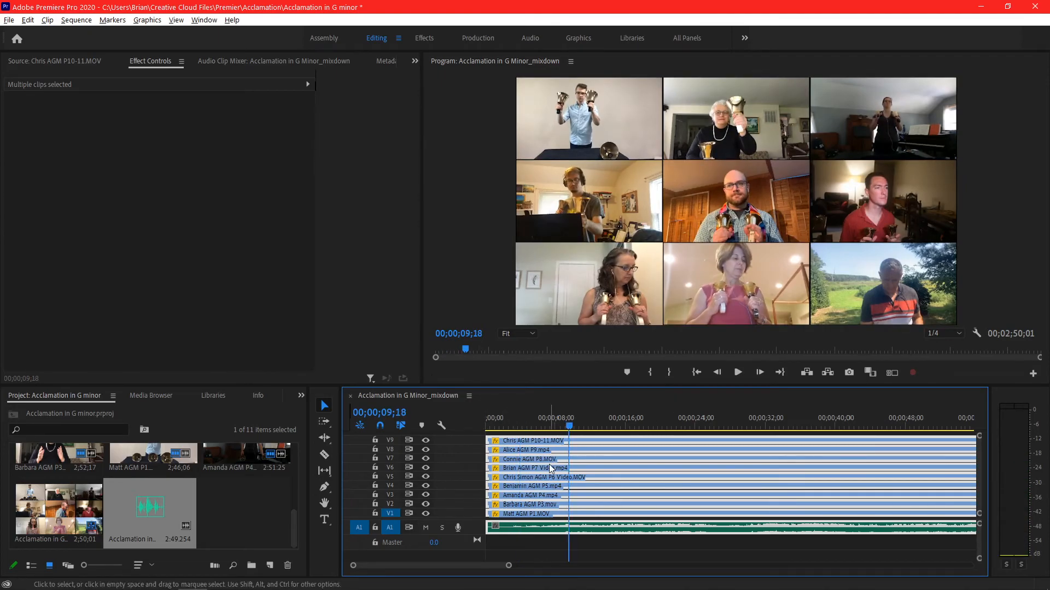
pyautogui.click(549, 550)
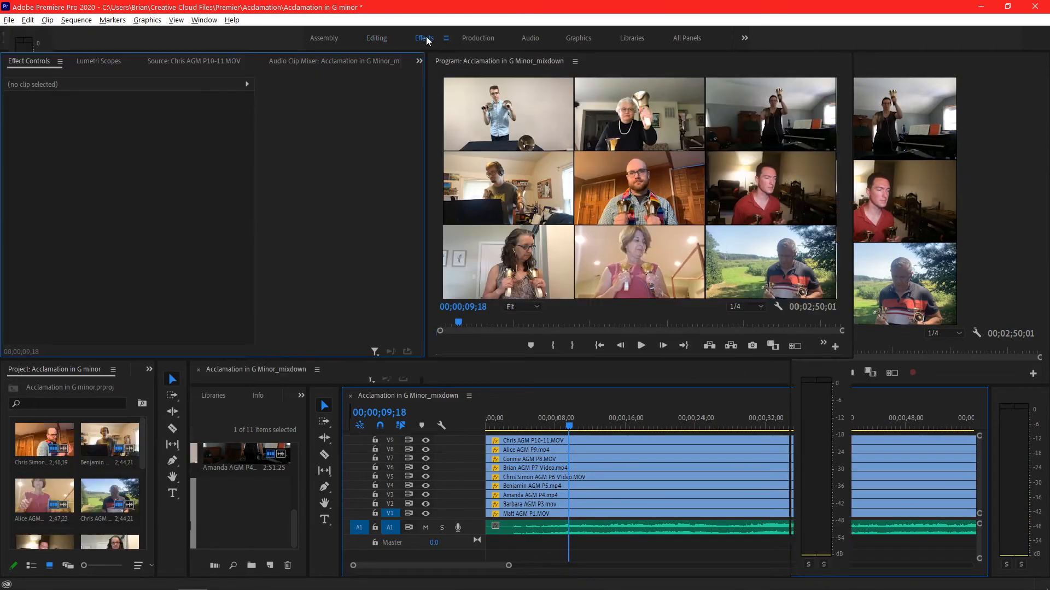
pyautogui.moveTo(339, 402); pyautogui.dragTo(334, 401)
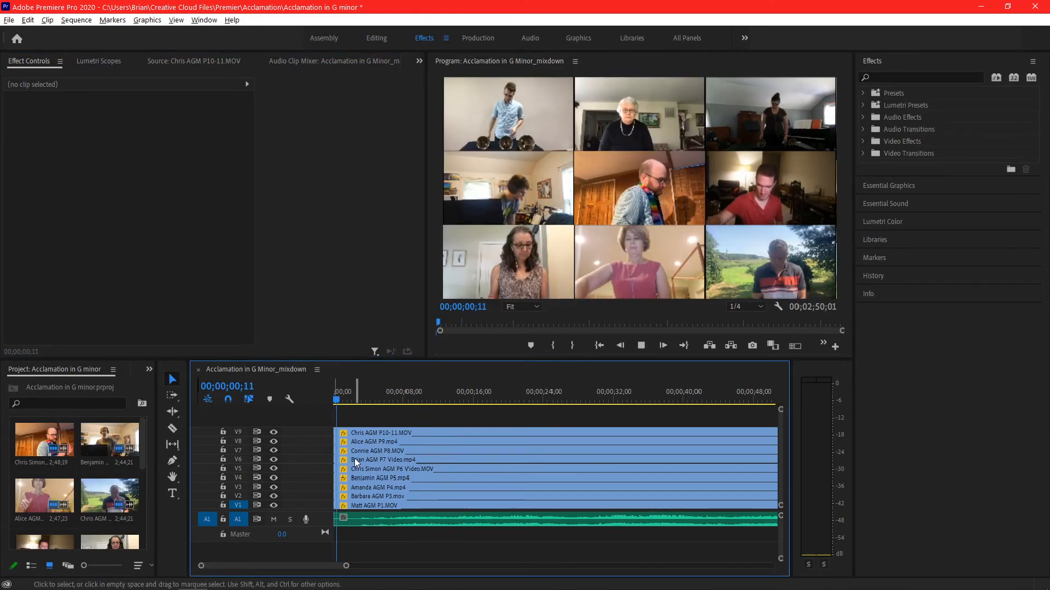
pyautogui.press('space')
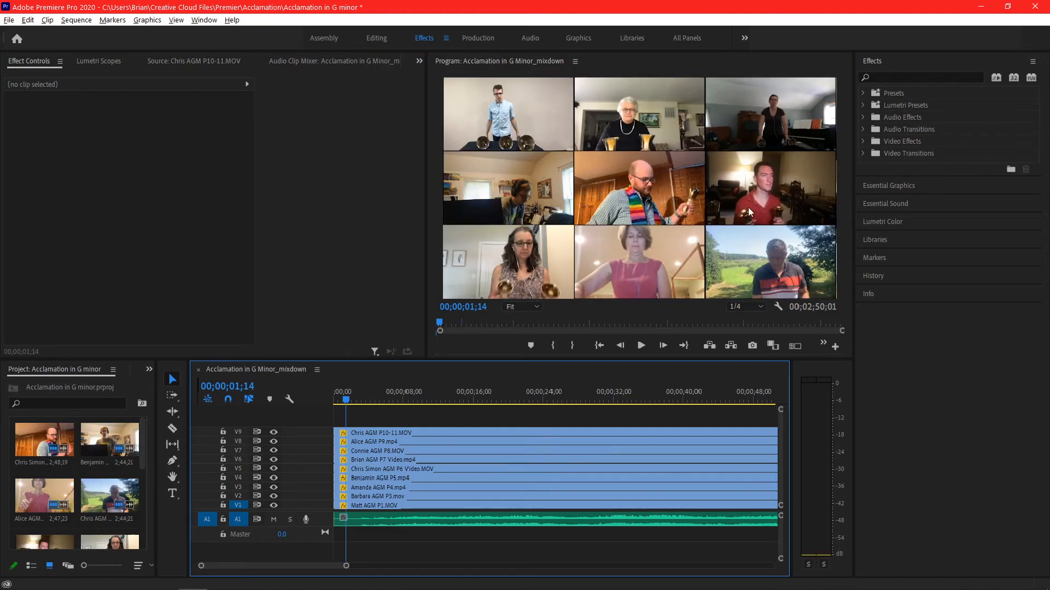
# Add a Dip to Black transition from the Dissolve group to the start of each of the nine video clips.
pyautogui.click(862, 153)
pyautogui.click(870, 177)
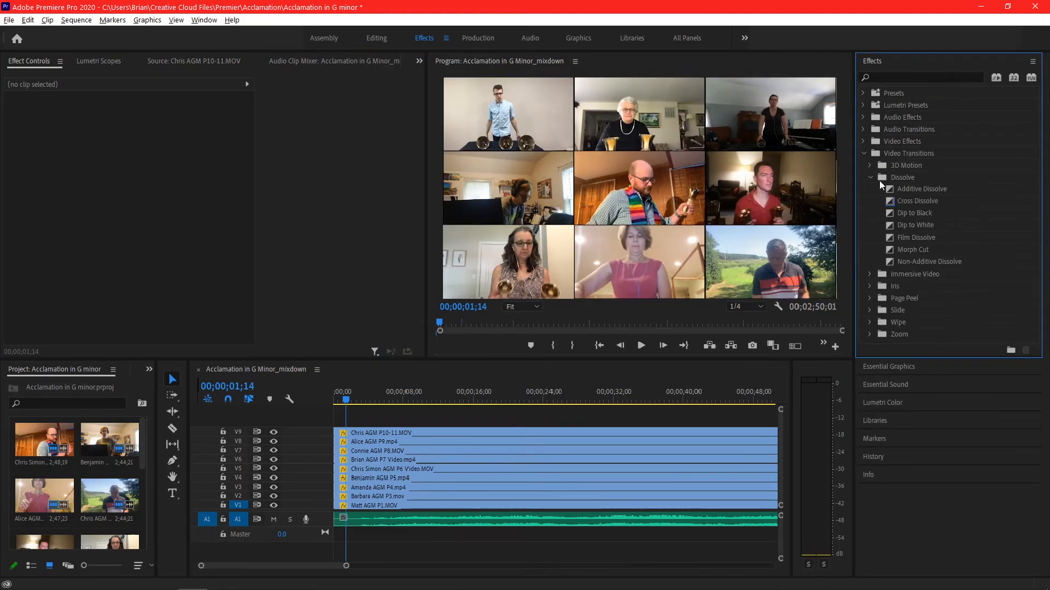
pyautogui.click(910, 212)
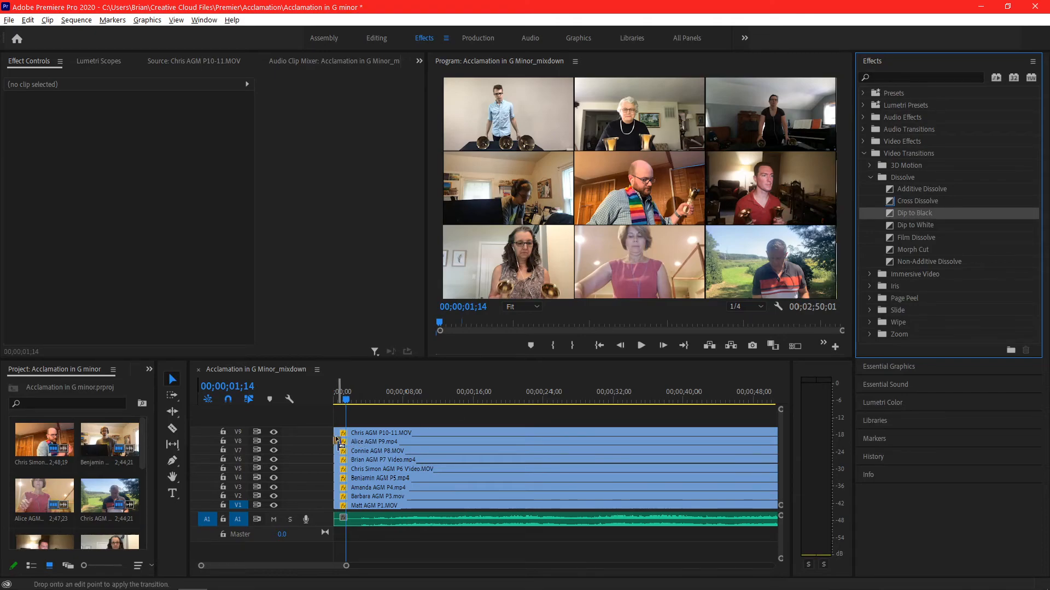
pyautogui.moveTo(337, 435); pyautogui.dragTo(338, 433)
pyautogui.moveTo(484, 393); pyautogui.dragTo(338, 442)
pyautogui.moveTo(910, 213); pyautogui.dragTo(338, 488)
pyautogui.moveTo(911, 213); pyautogui.dragTo(338, 496)
pyautogui.moveTo(910, 213); pyautogui.dragTo(338, 506)
# Play the sequence from its beginning to check the fade-in.
pyautogui.click(313, 481)
pyautogui.press('Home')
pyautogui.press('space')
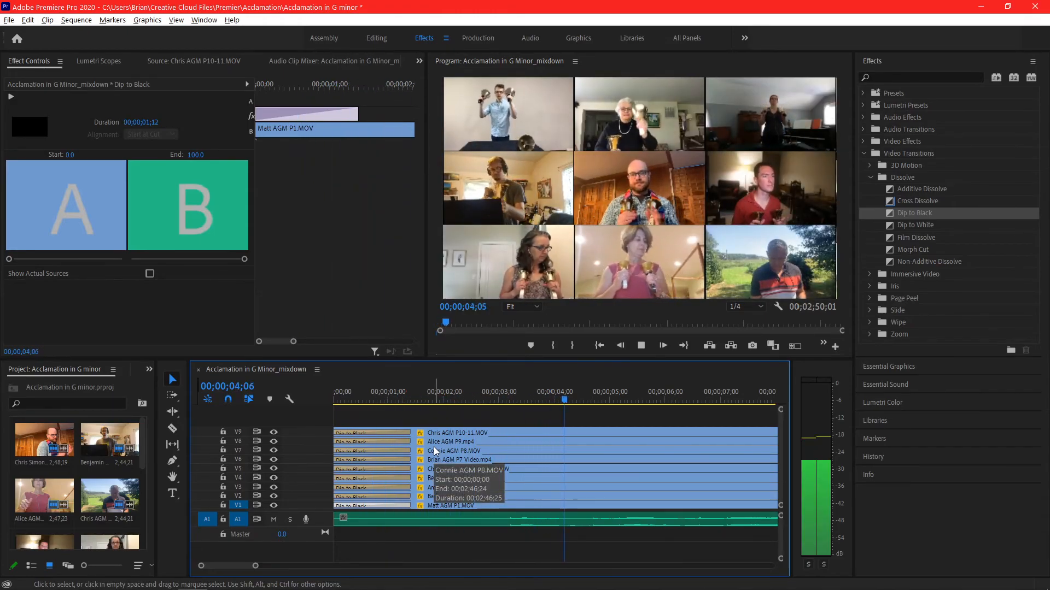
# Play the ending of the sequence from 2:28;25 to judge where the clips should end.
pyautogui.moveTo(255, 565); pyautogui.dragTo(558, 568)
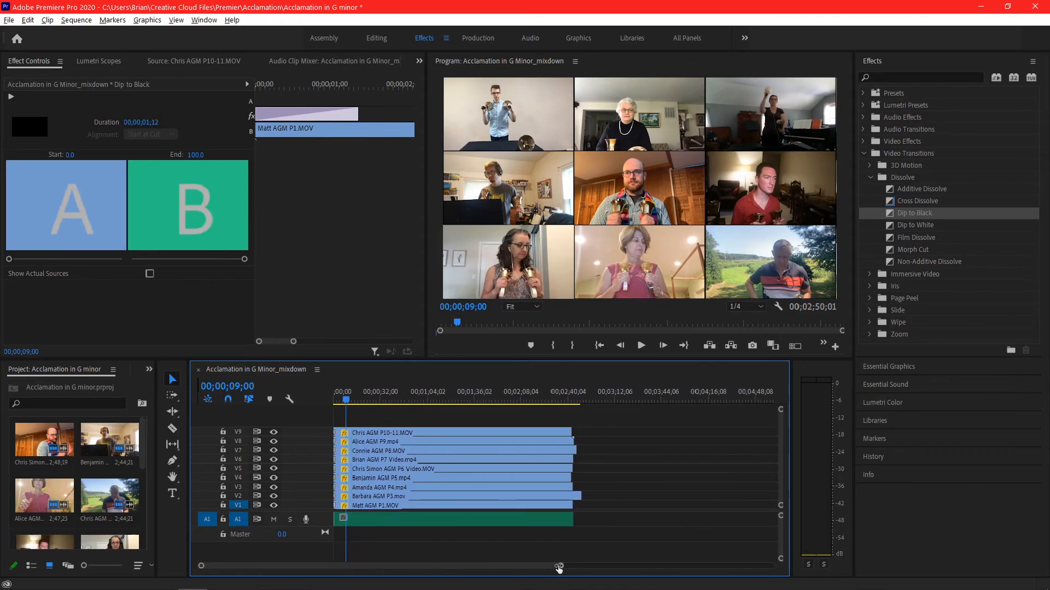
pyautogui.click(550, 397)
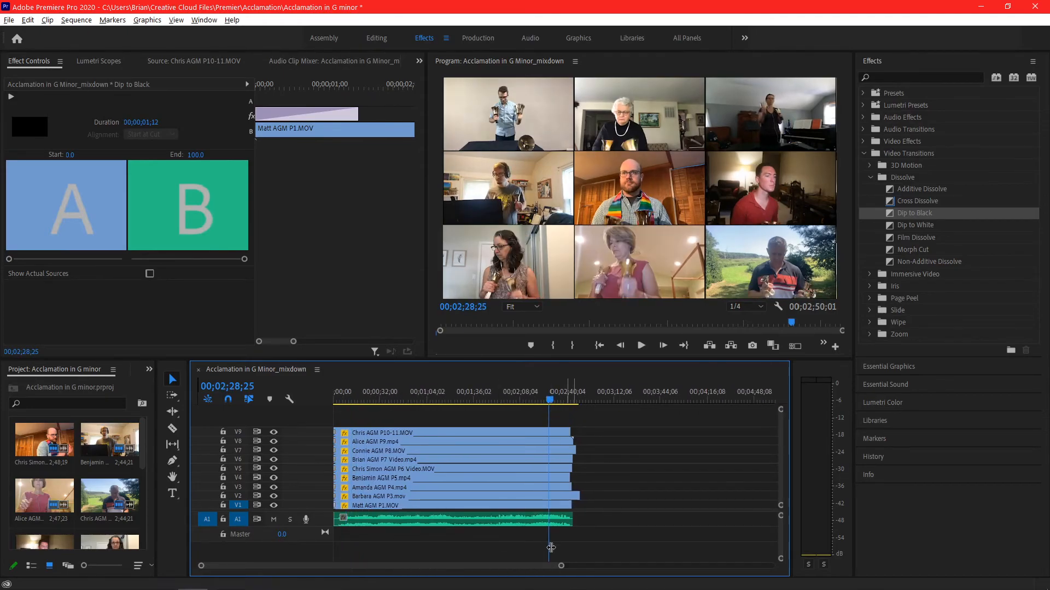
pyautogui.moveTo(561, 565); pyautogui.dragTo(403, 567)
pyautogui.press('space')
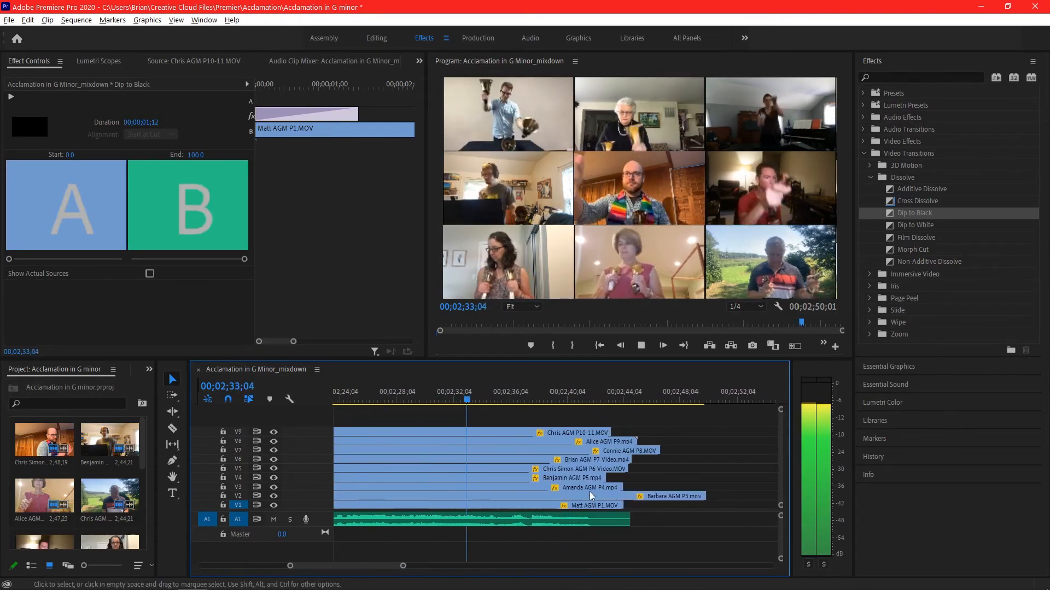
pyautogui.press('space')
# Adjust the ends of the video clips and the audio clip to a common end point at about 2:44.
pyautogui.moveTo(605, 479); pyautogui.dragTo(623, 478)
pyautogui.moveTo(627, 469); pyautogui.dragTo(622, 469)
pyautogui.moveTo(630, 460); pyautogui.dragTo(622, 460)
pyautogui.moveTo(658, 451); pyautogui.dragTo(622, 442)
pyautogui.moveTo(610, 433); pyautogui.dragTo(622, 433)
pyautogui.moveTo(704, 497); pyautogui.dragTo(622, 496)
pyautogui.moveTo(630, 520); pyautogui.dragTo(623, 519)
# Preview the fade-out at the end of the sequence and the fade-in at its start.
pyautogui.press('space')
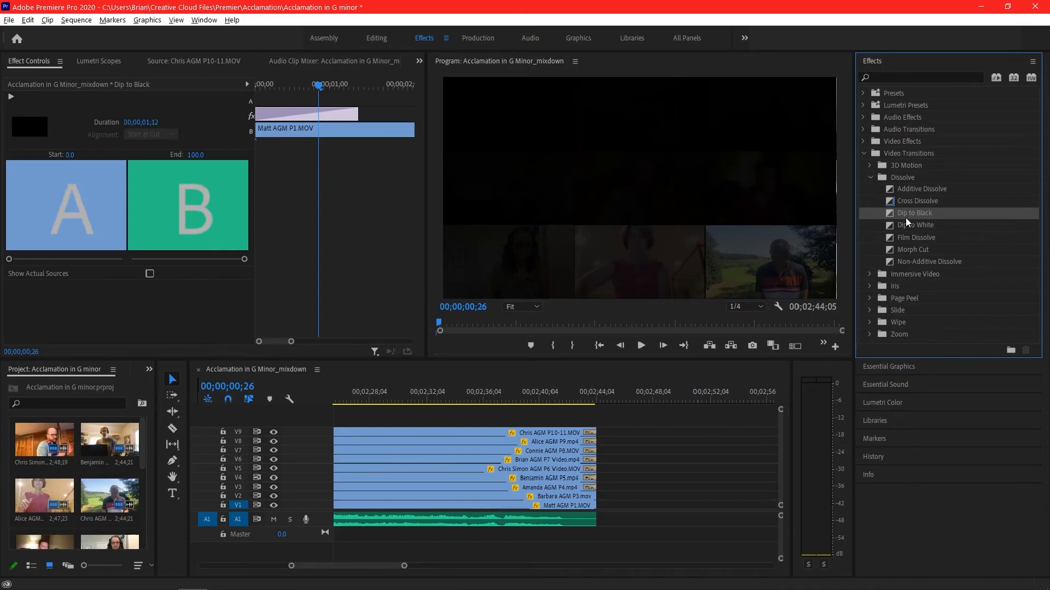
pyautogui.moveTo(542, 398); pyautogui.dragTo(588, 400)
pyautogui.press('space')
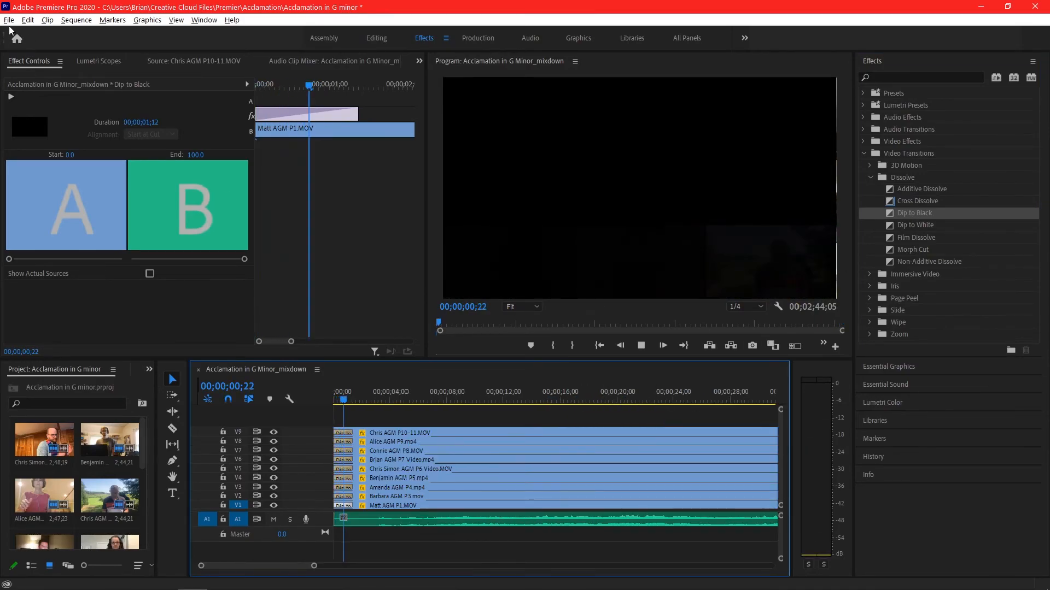
pyautogui.press('space')
# Save the project and open the media export settings for the mixdown sequence.
pyautogui.click(9, 21)
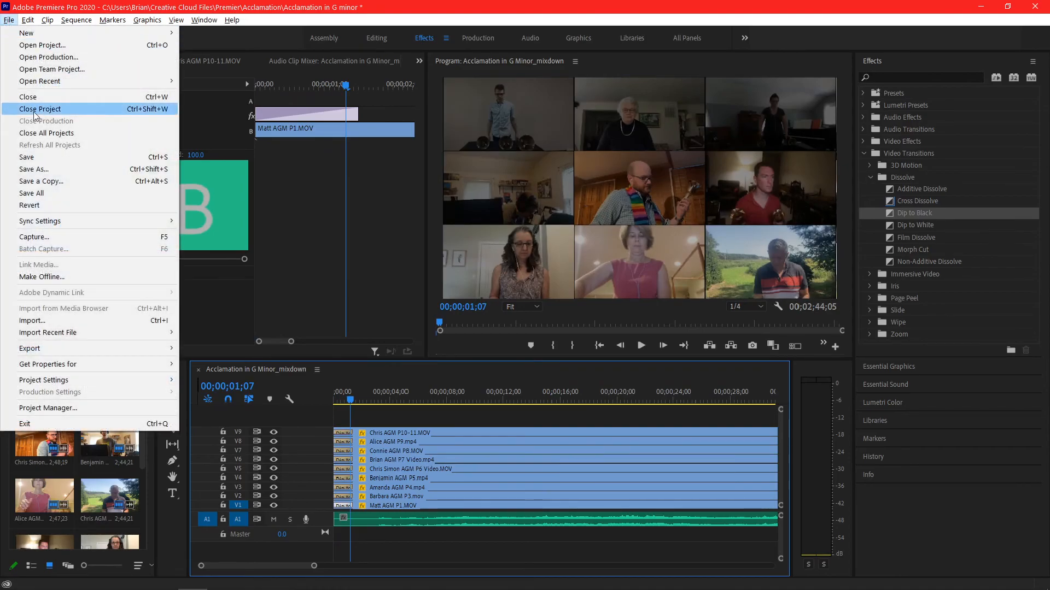
pyautogui.click(28, 158)
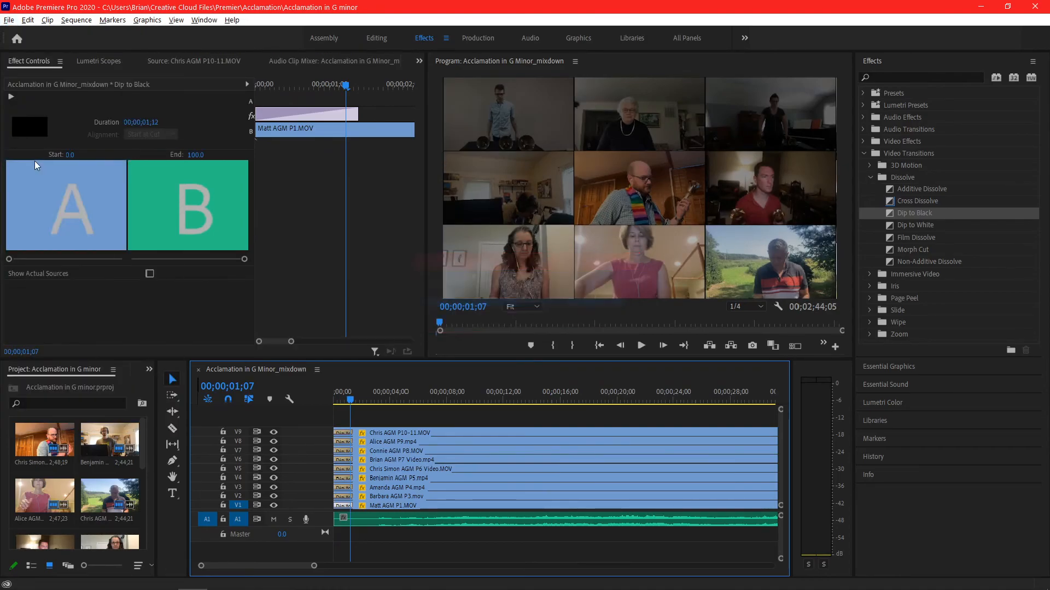
pyautogui.click(11, 21)
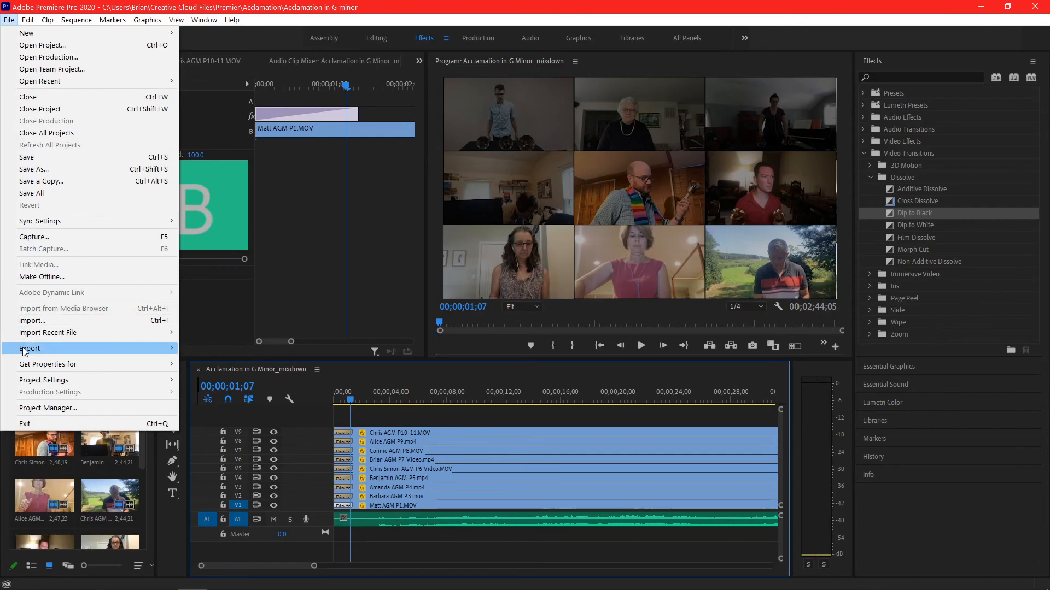
pyautogui.moveTo(24, 350)
pyautogui.click(241, 348)
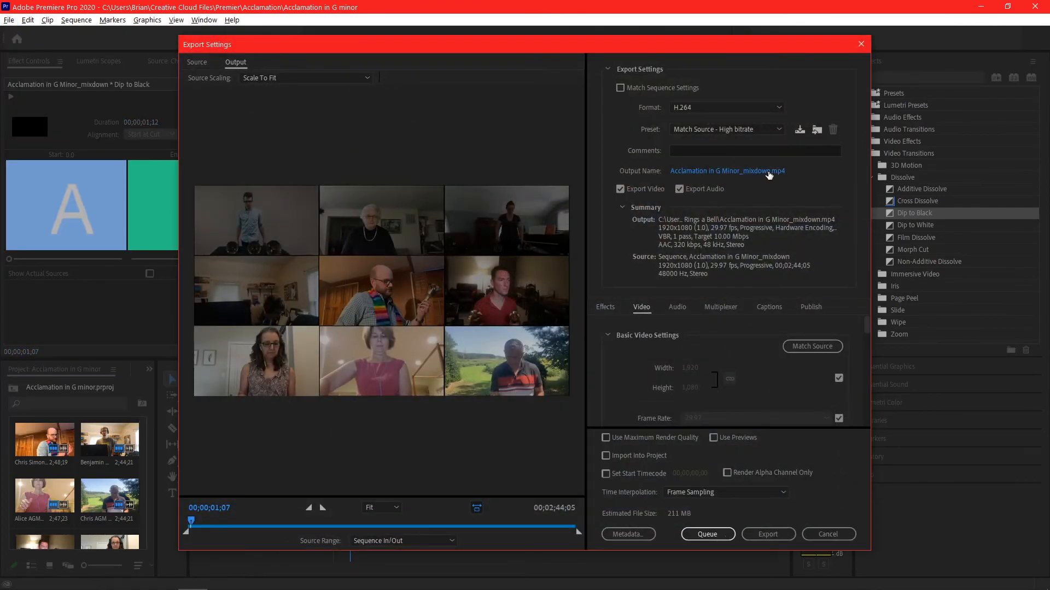
# Set the export's output file to "Acclamation in G Minor" in the Premier Videos folder and export the video.
pyautogui.click(768, 173)
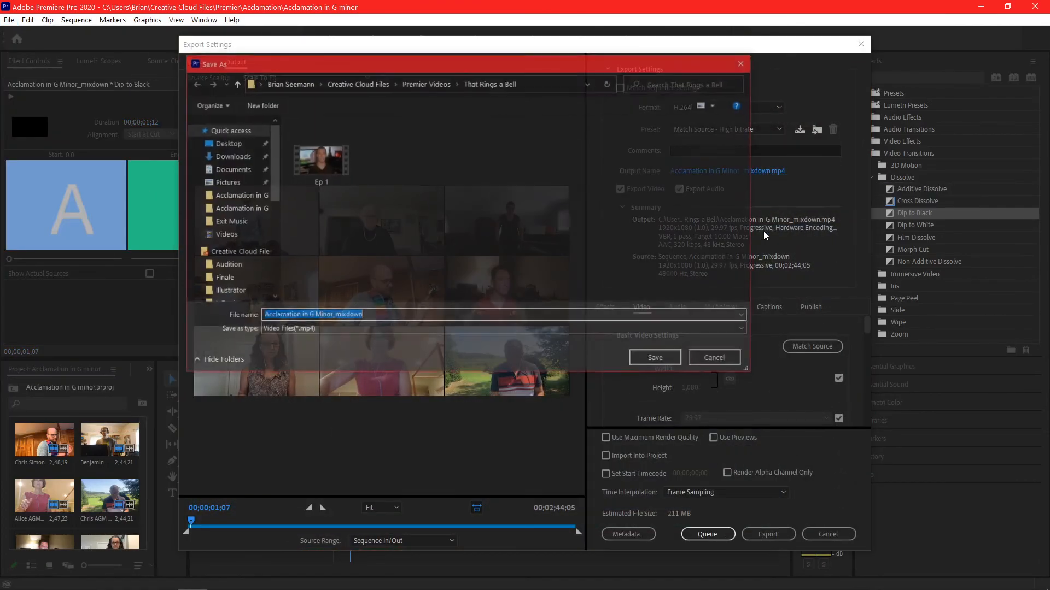
pyautogui.click(416, 86)
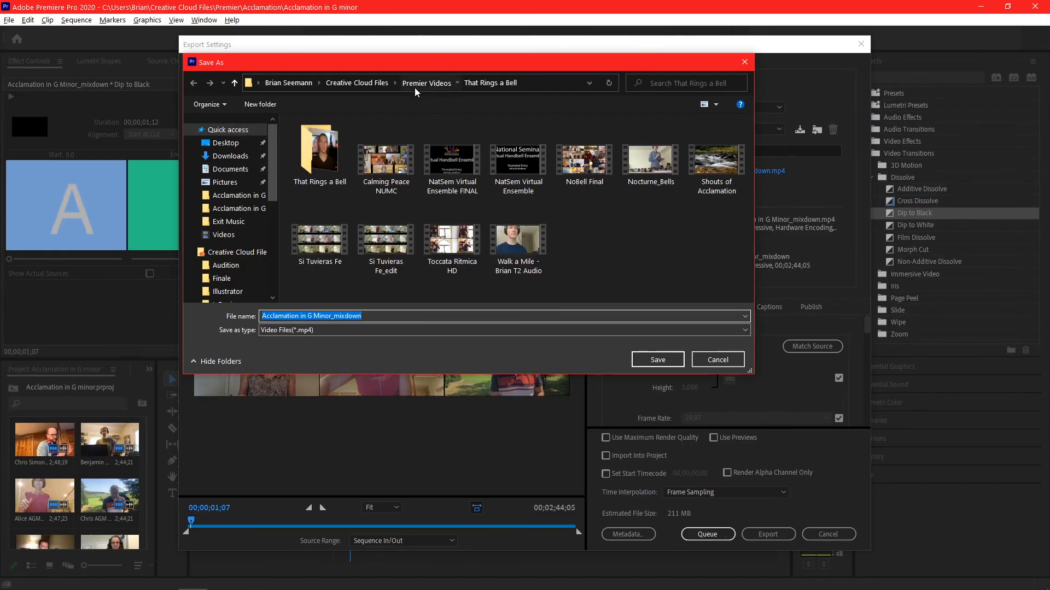
pyautogui.click(377, 317)
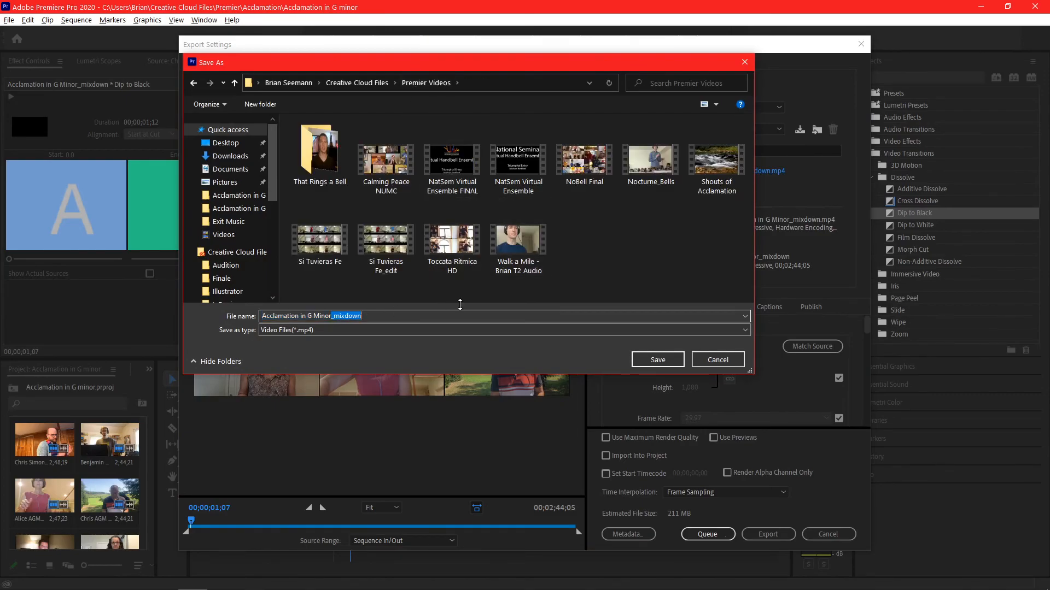
pyautogui.click(672, 357)
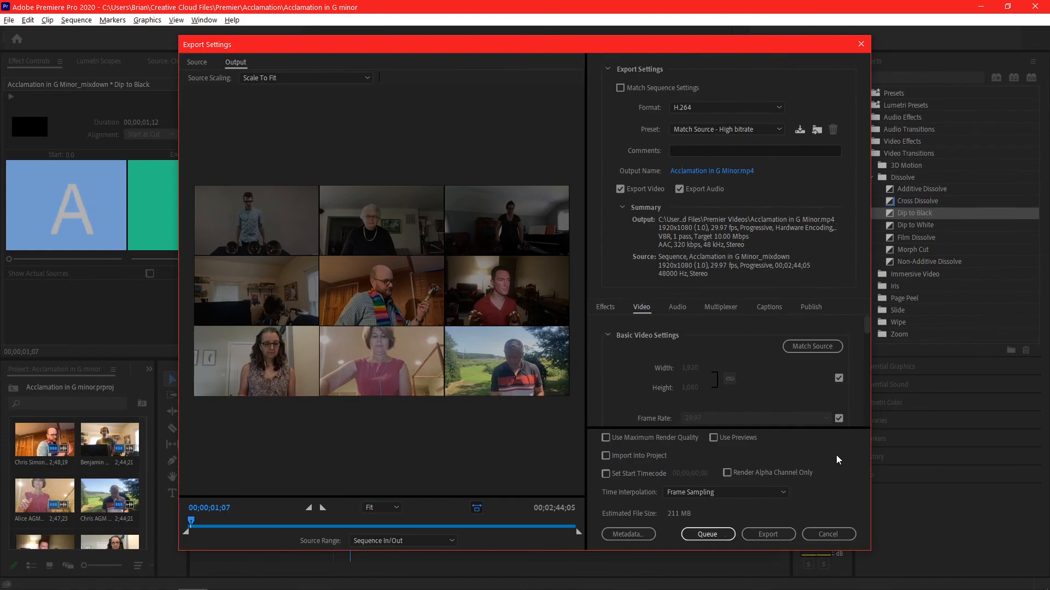
pyautogui.click(764, 534)
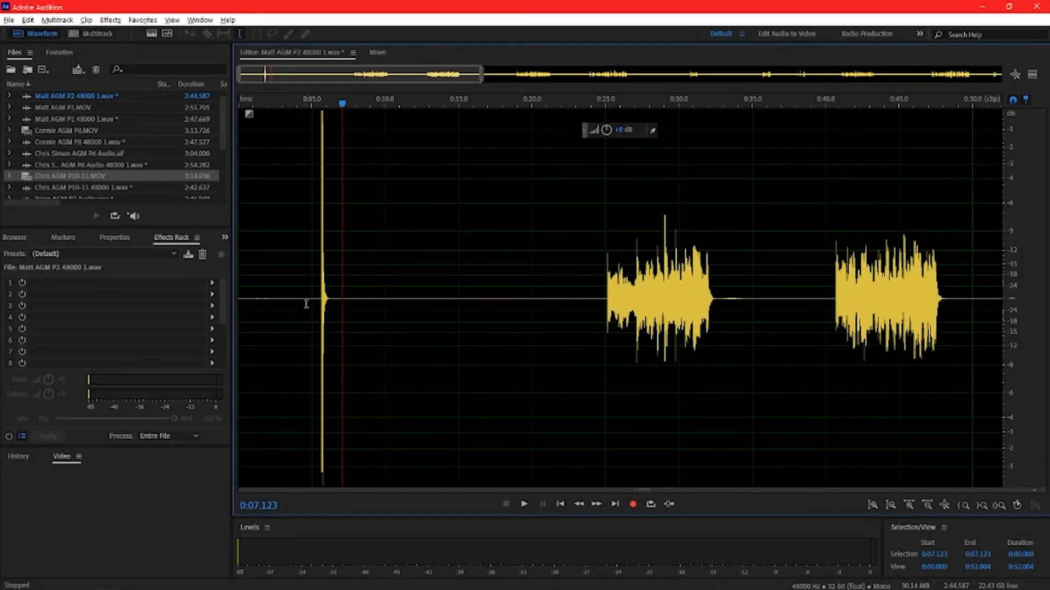
# Switch to Audition and delete the first 5 seconds of silence before the opening clap in the AGM P2 waveform.
pyautogui.moveTo(305, 304); pyautogui.dragTo(1, 316)
pyautogui.press('Delete')
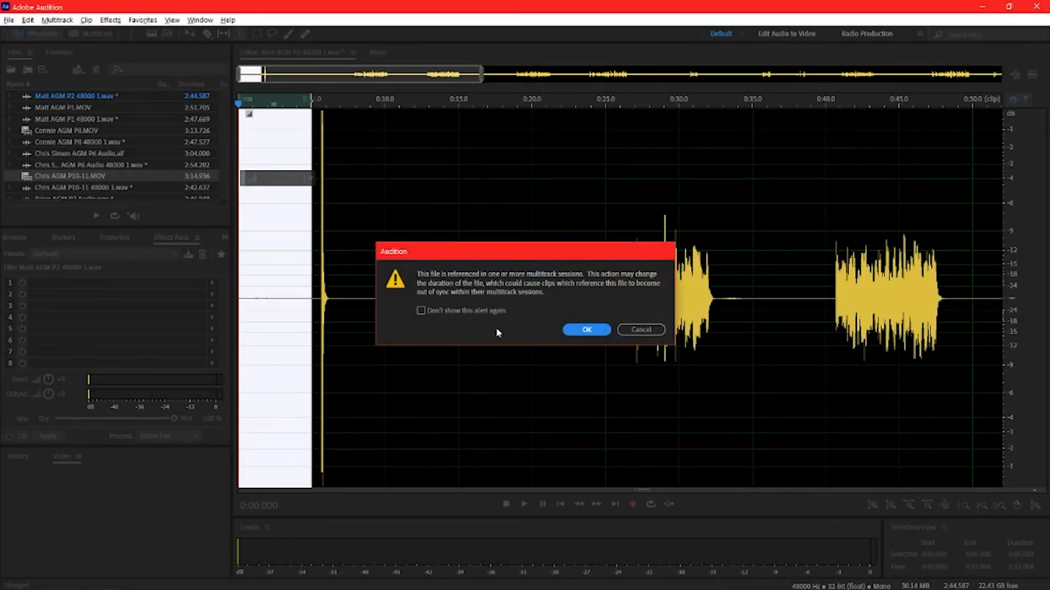
pyautogui.press('Return')
pyautogui.click(386, 361)
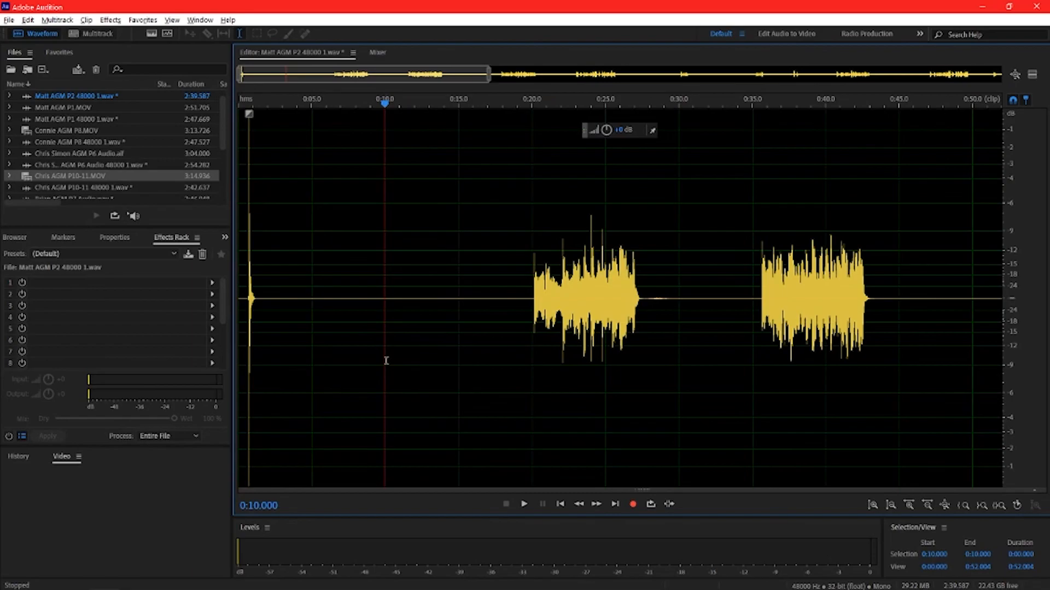